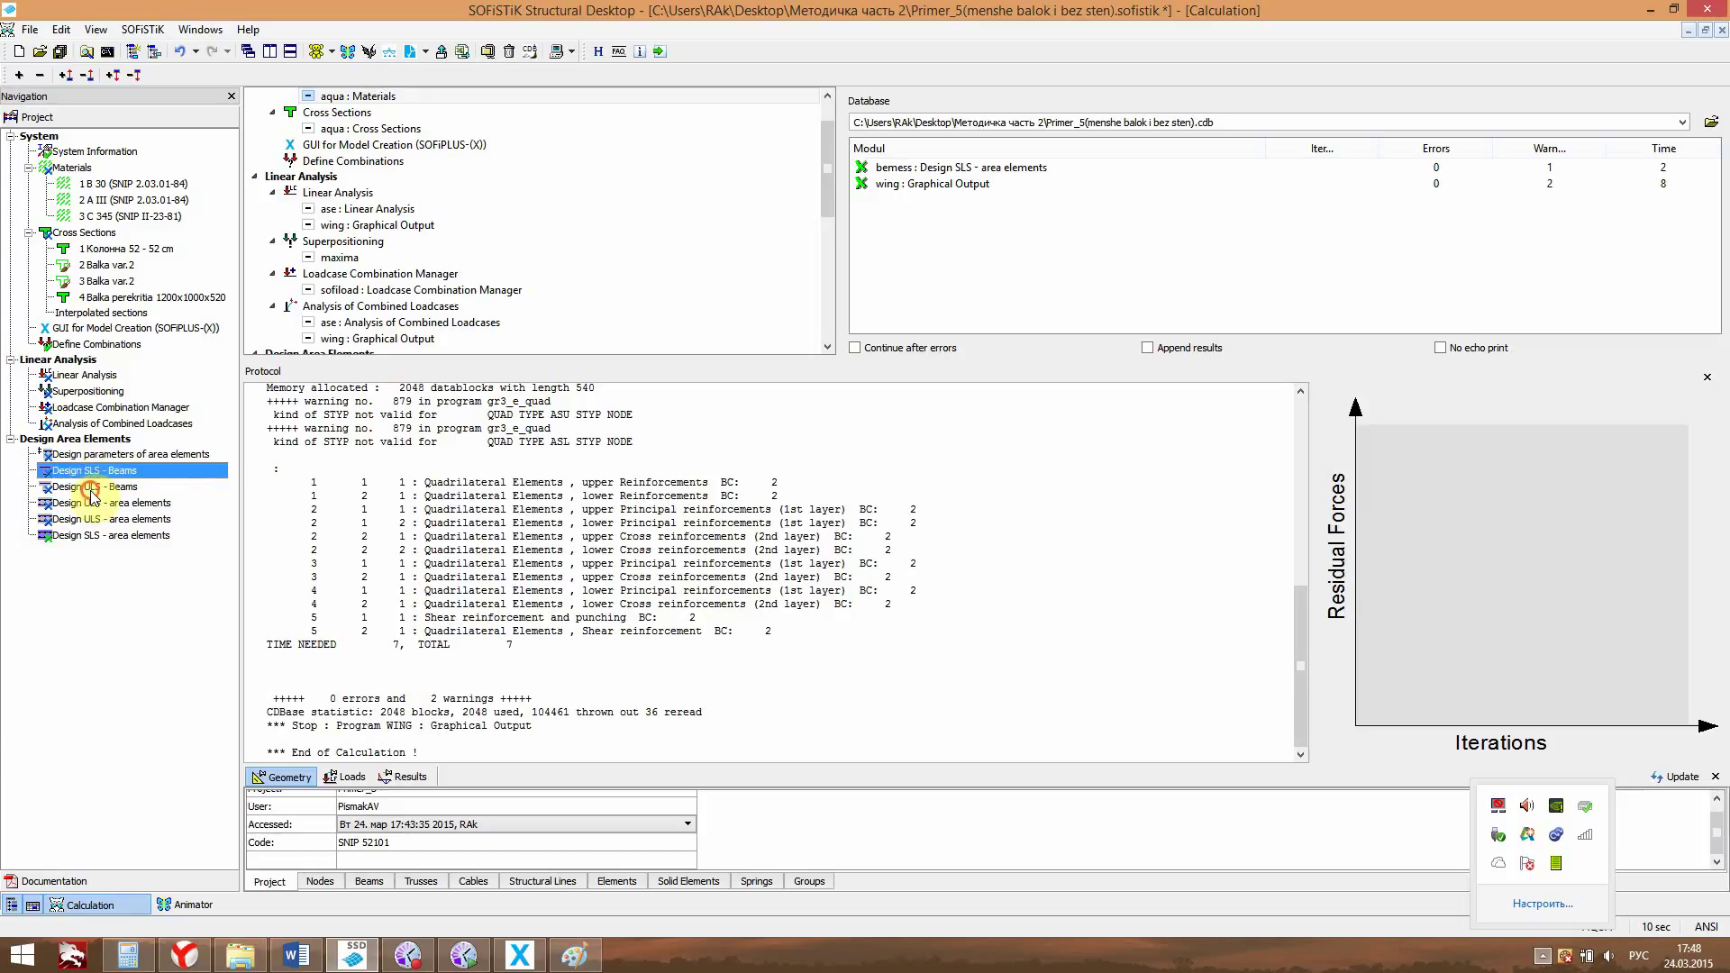
Enable superposition commands 10103 Forces in Beam Elements and 10104 Forces in Quadrilateral Elements under the first Ultimate Design combination.
left_click(91, 489)
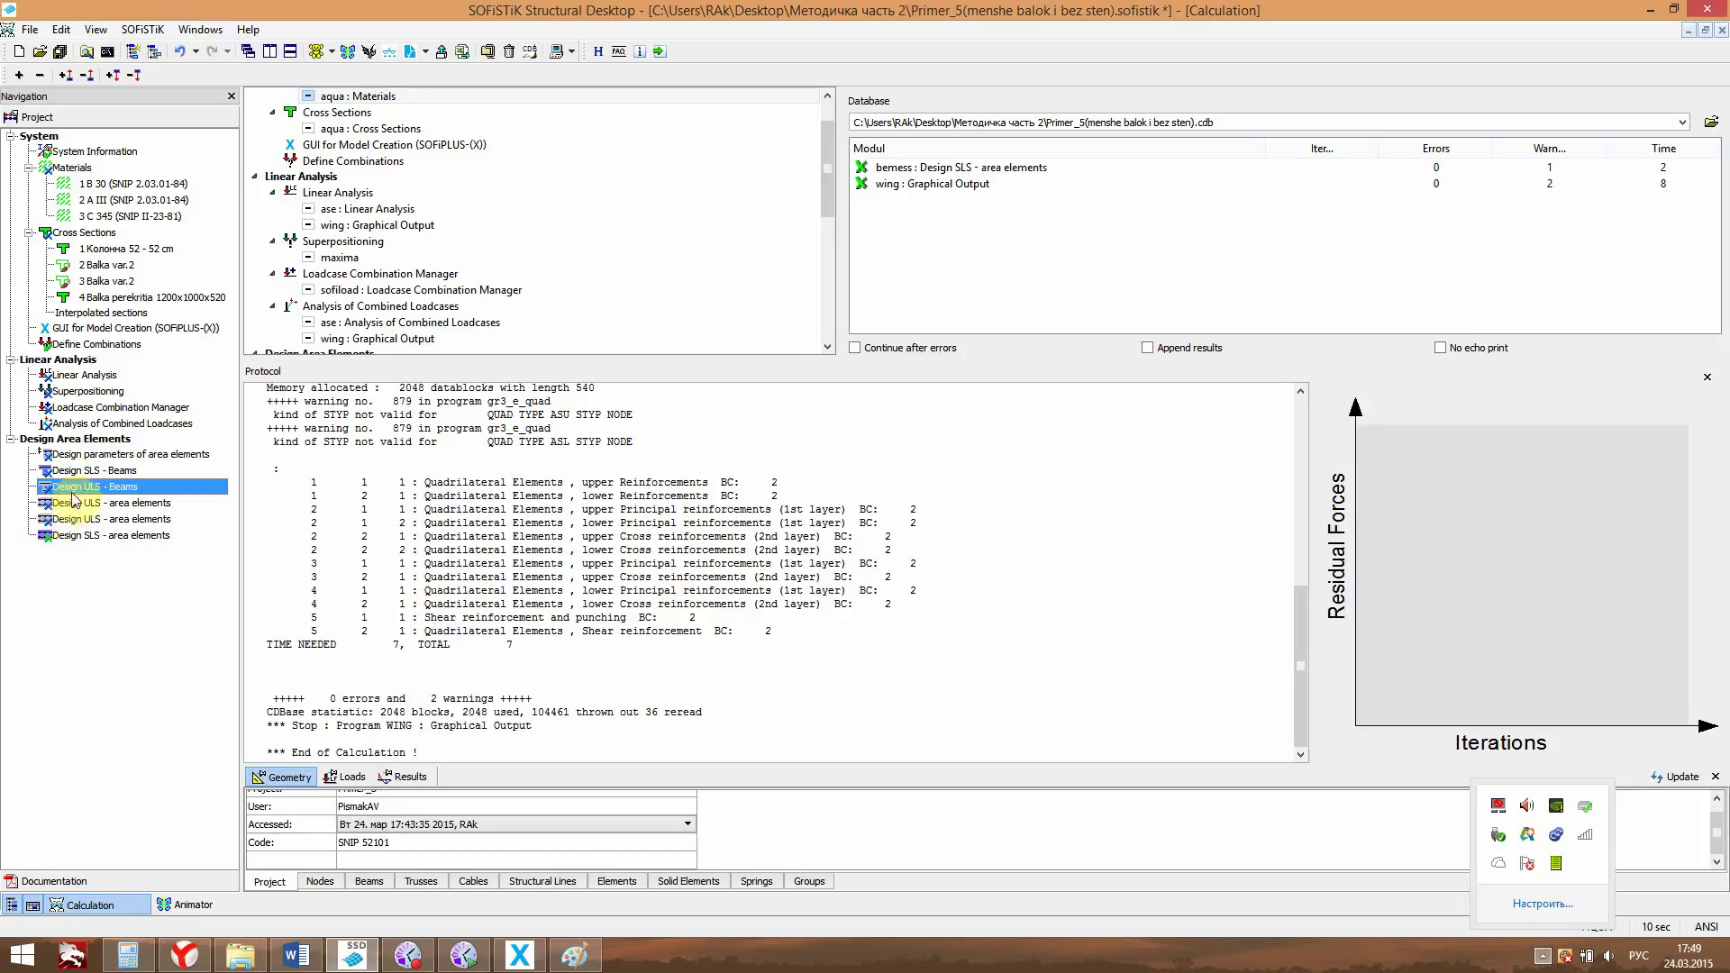
double_click(81, 391)
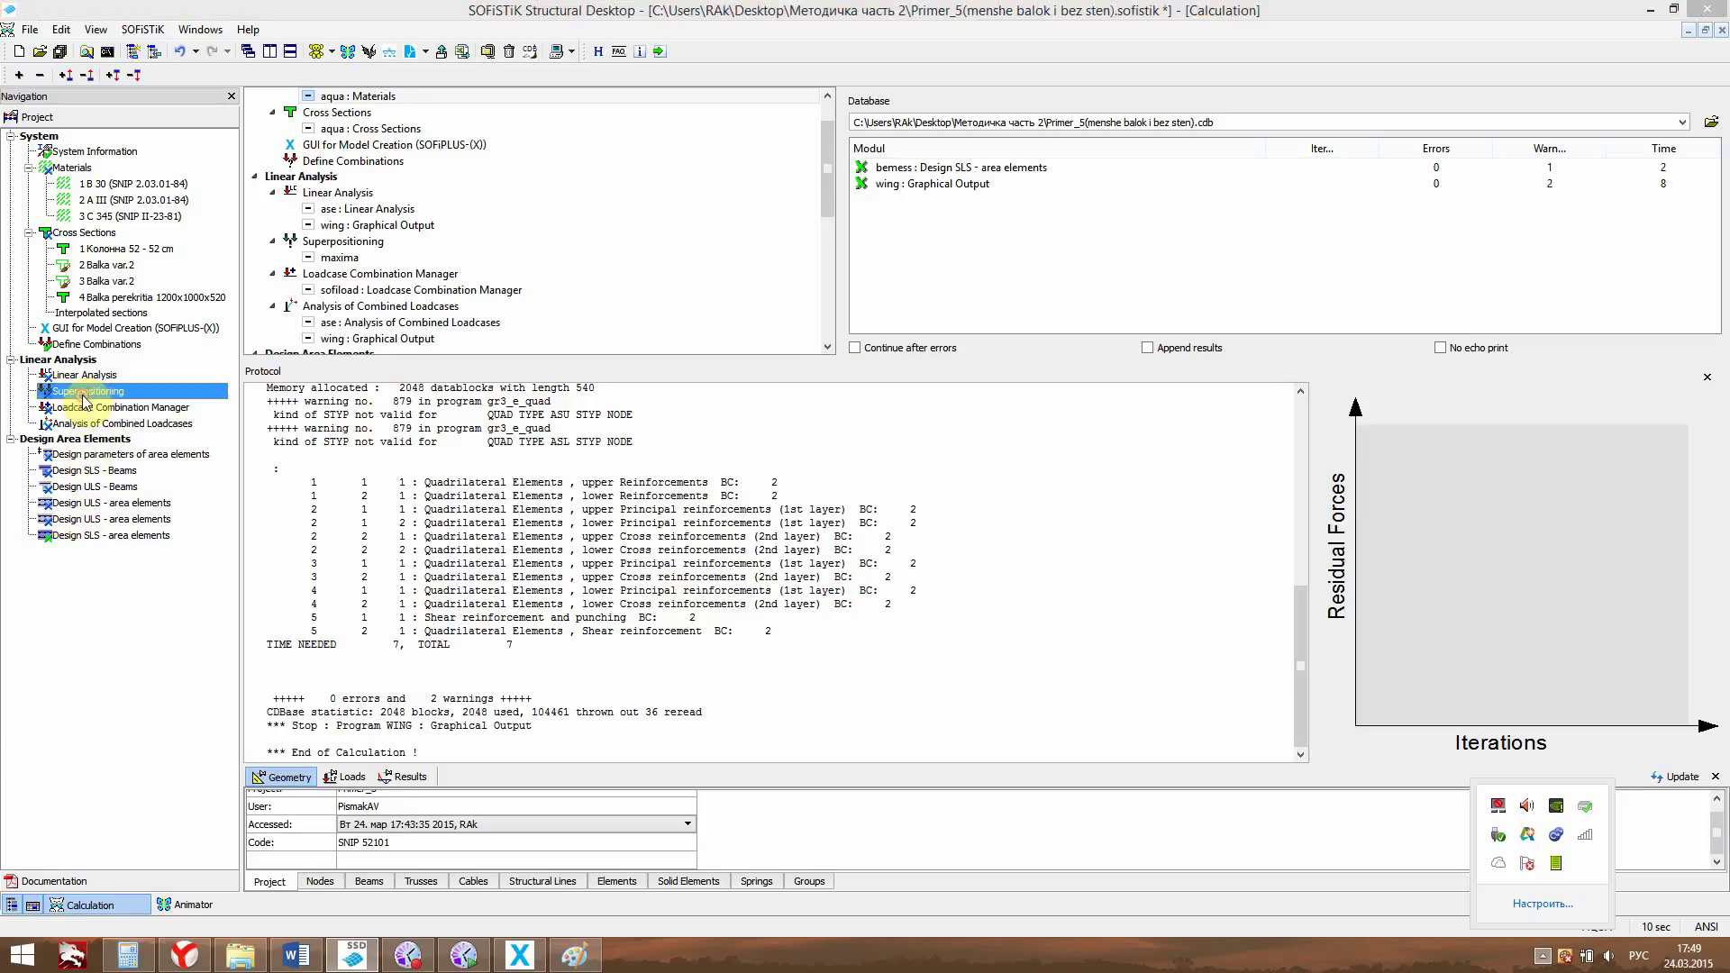
left_click_drag(780, 213, 684, 183)
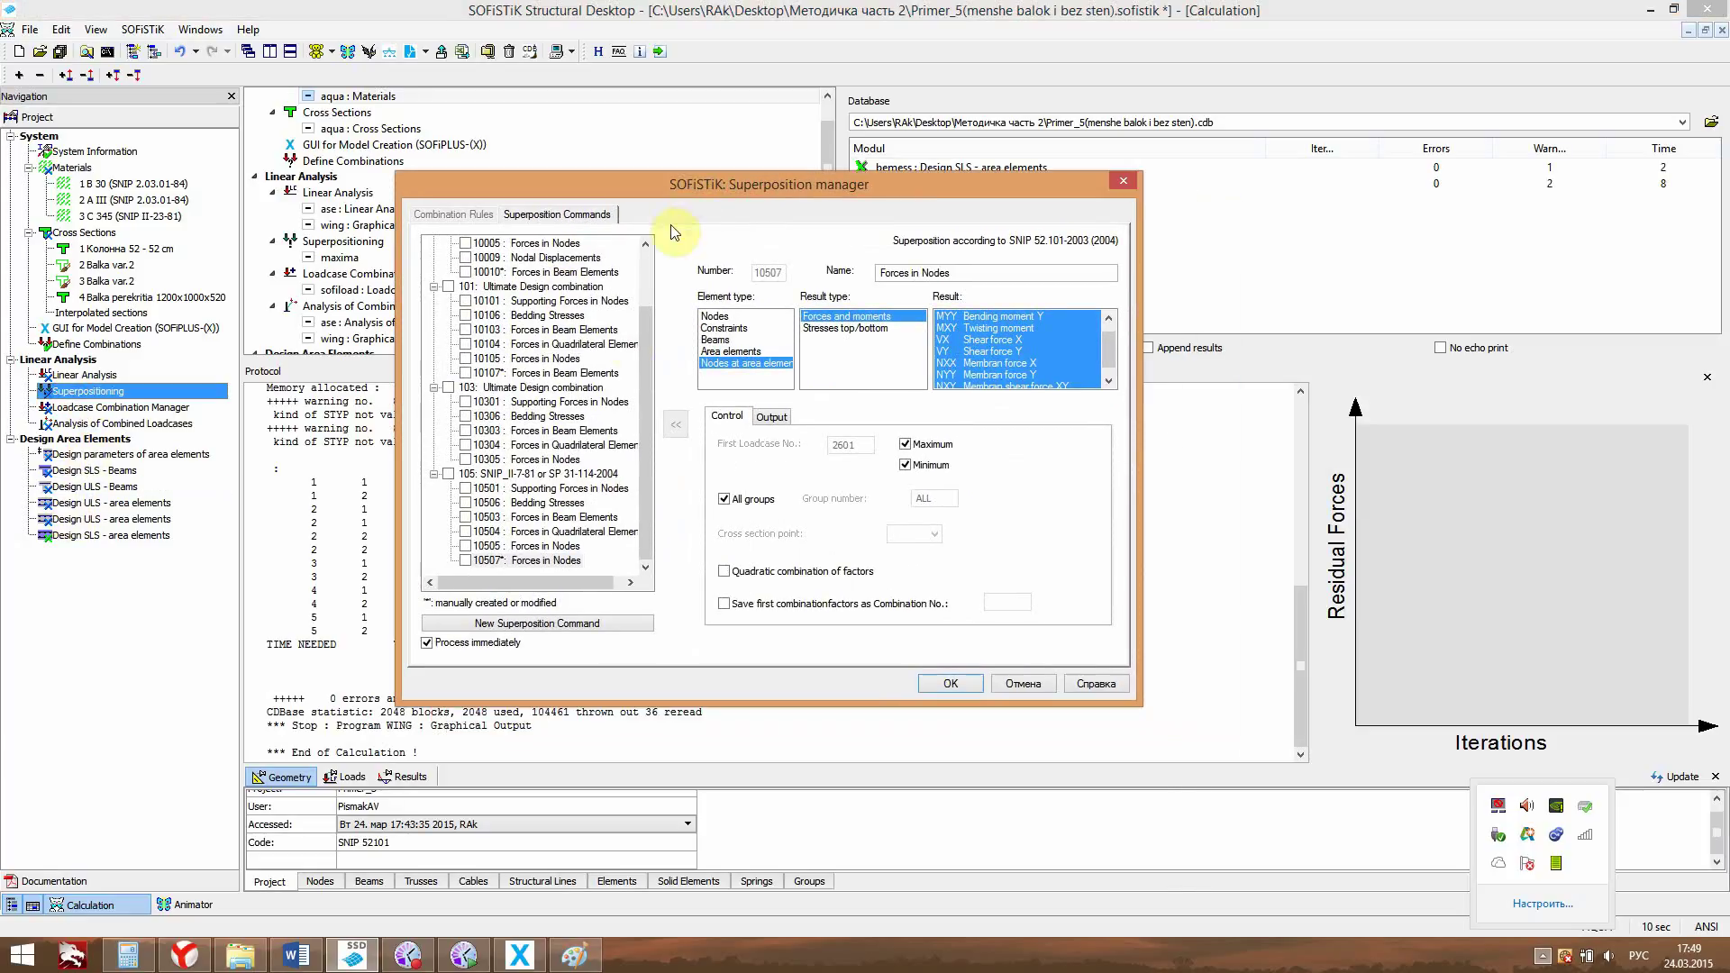
scroll(647, 307, "up", 1)
scroll(652, 296, "up", 1)
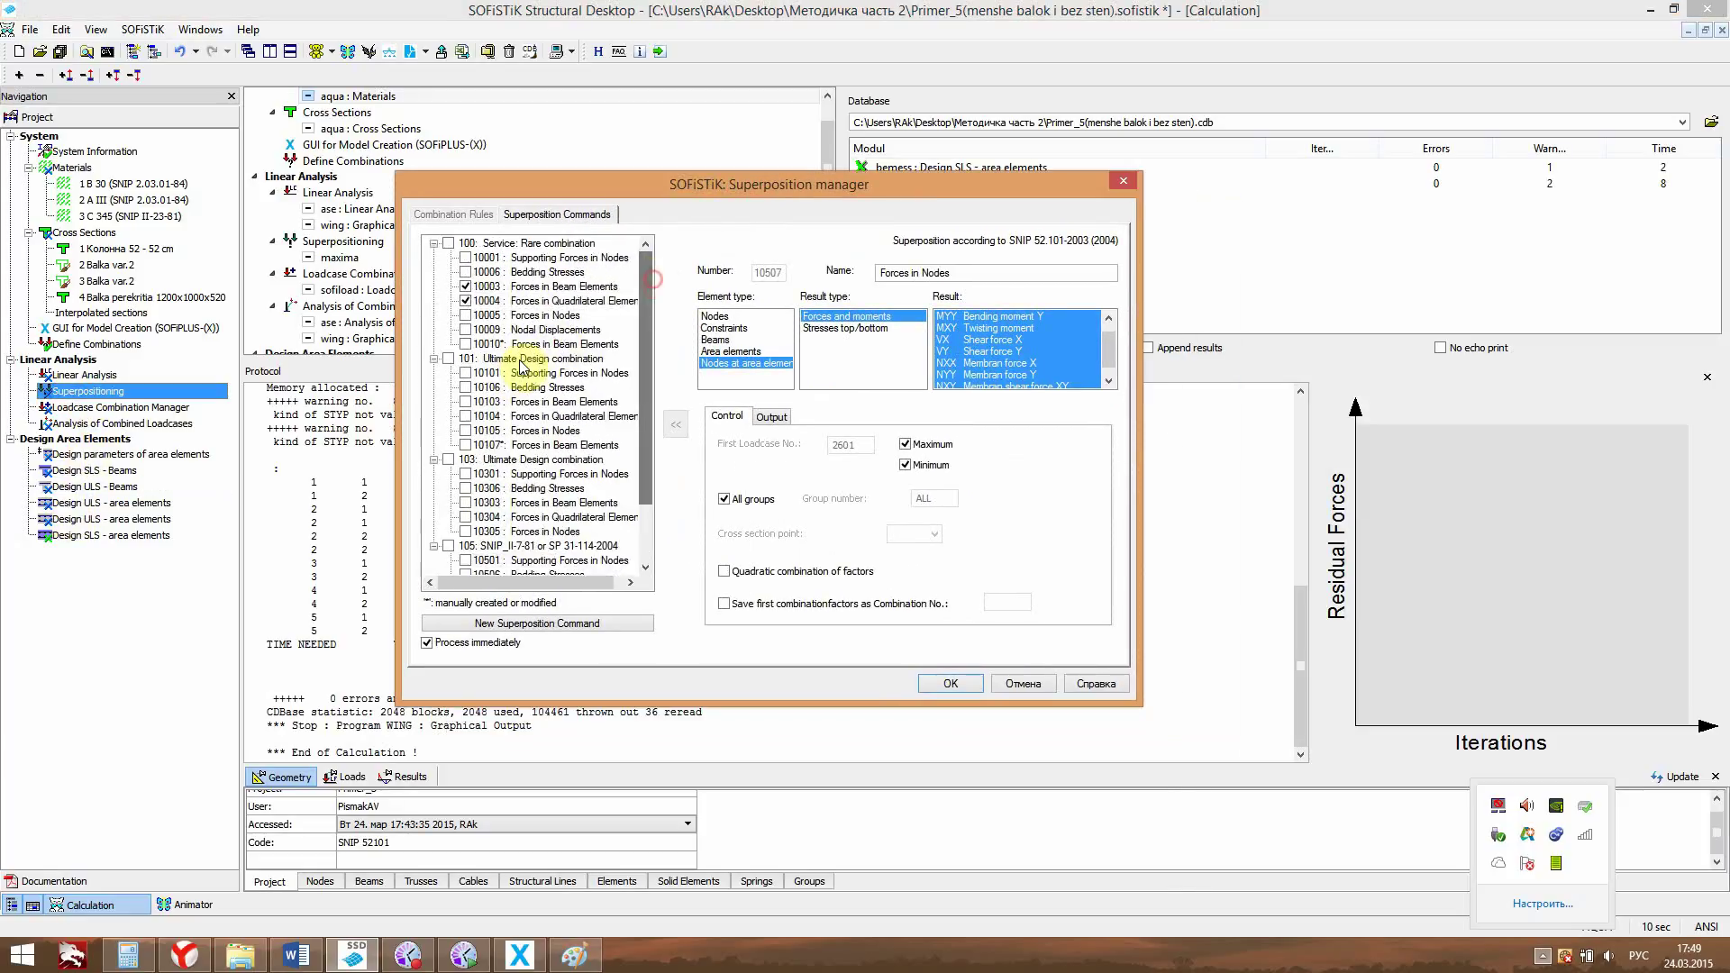
left_click(466, 387)
left_click(466, 402)
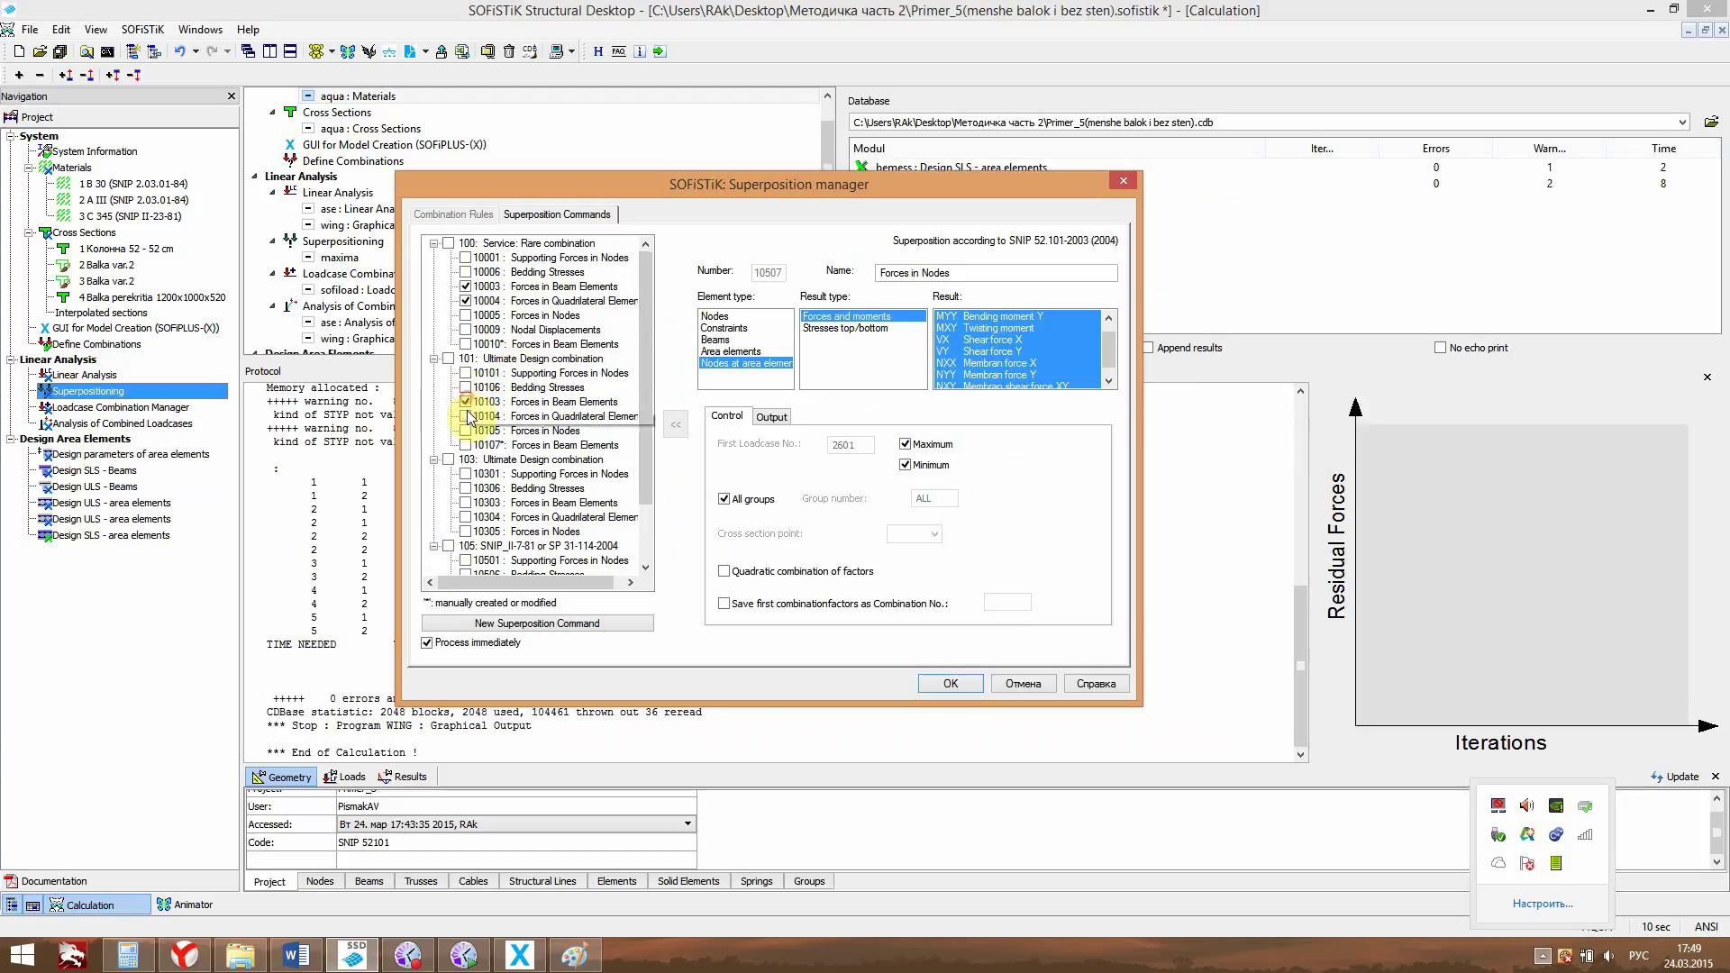
left_click(466, 417)
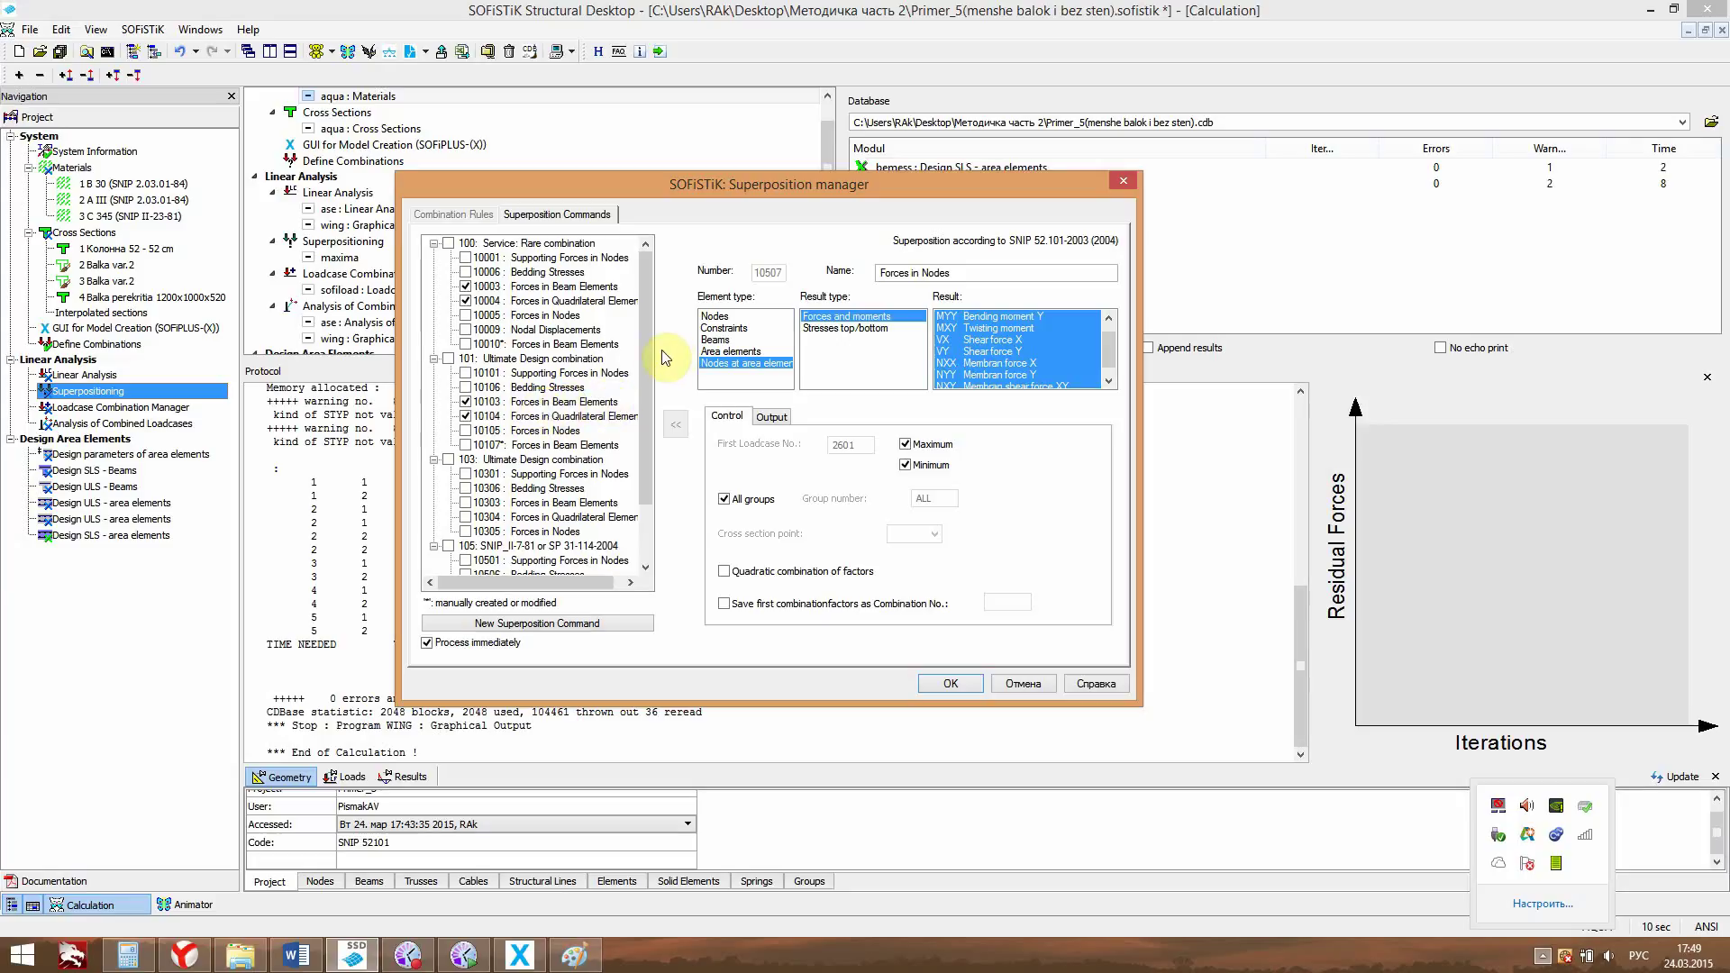
Disable superposition commands 10003 and 10004 of the Rare combination and run the superposition.
left_click(466, 287)
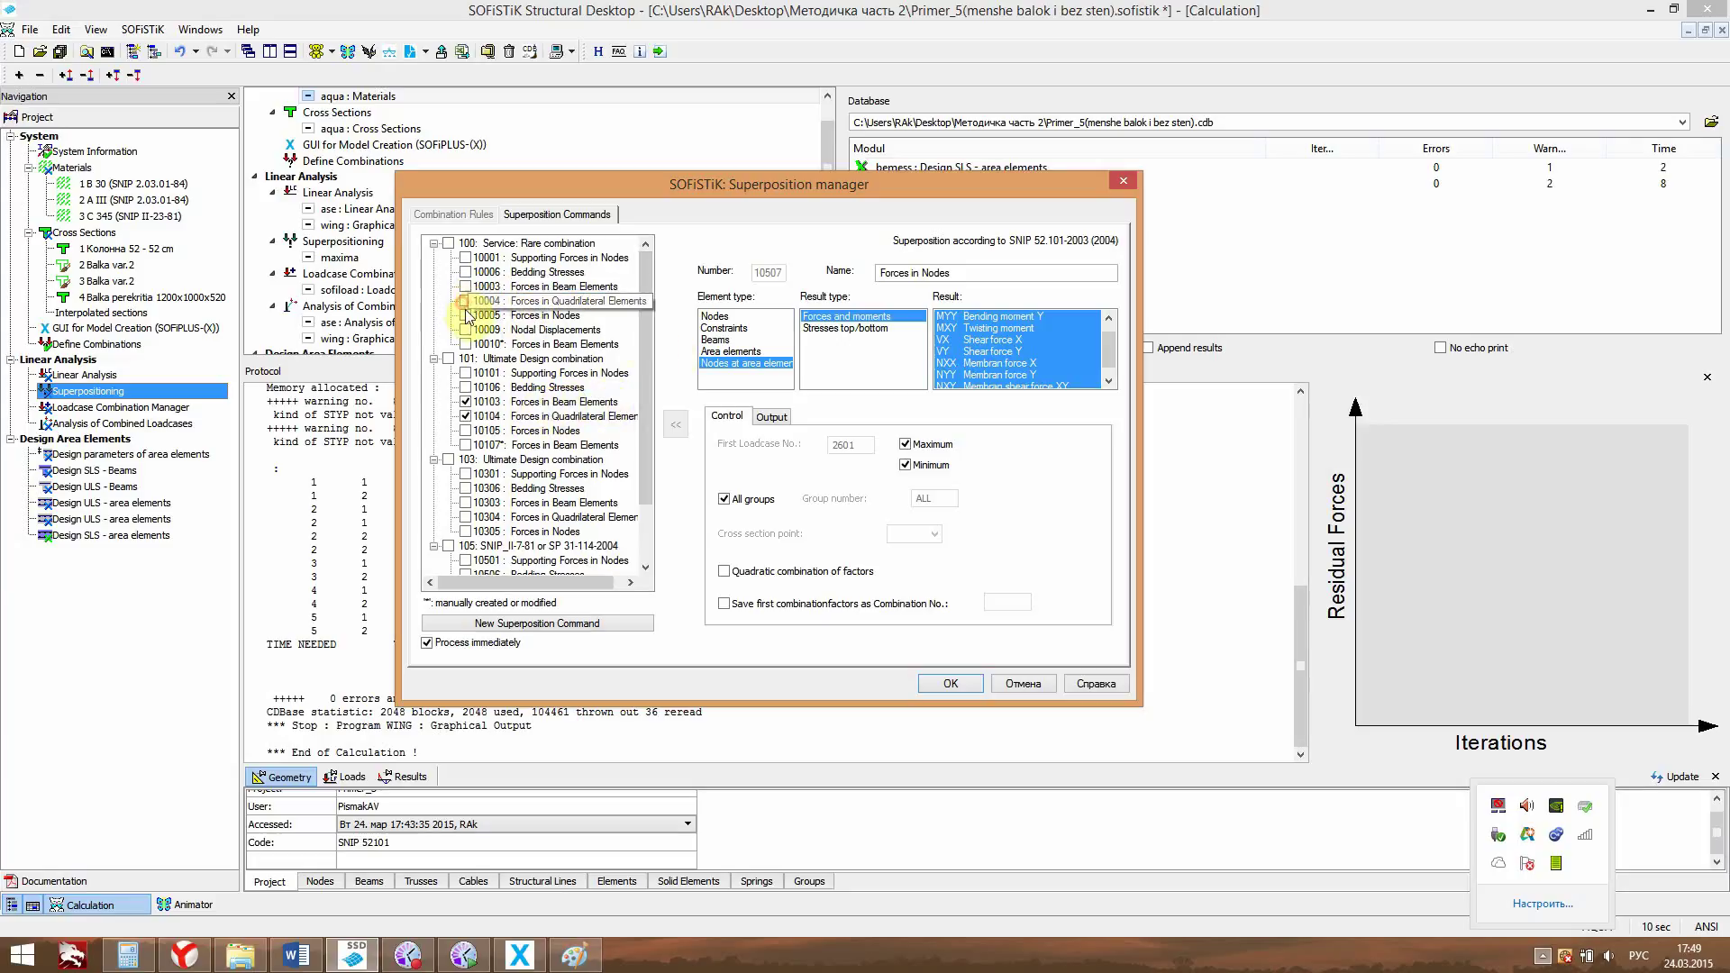
scroll(586, 424, "down", 2)
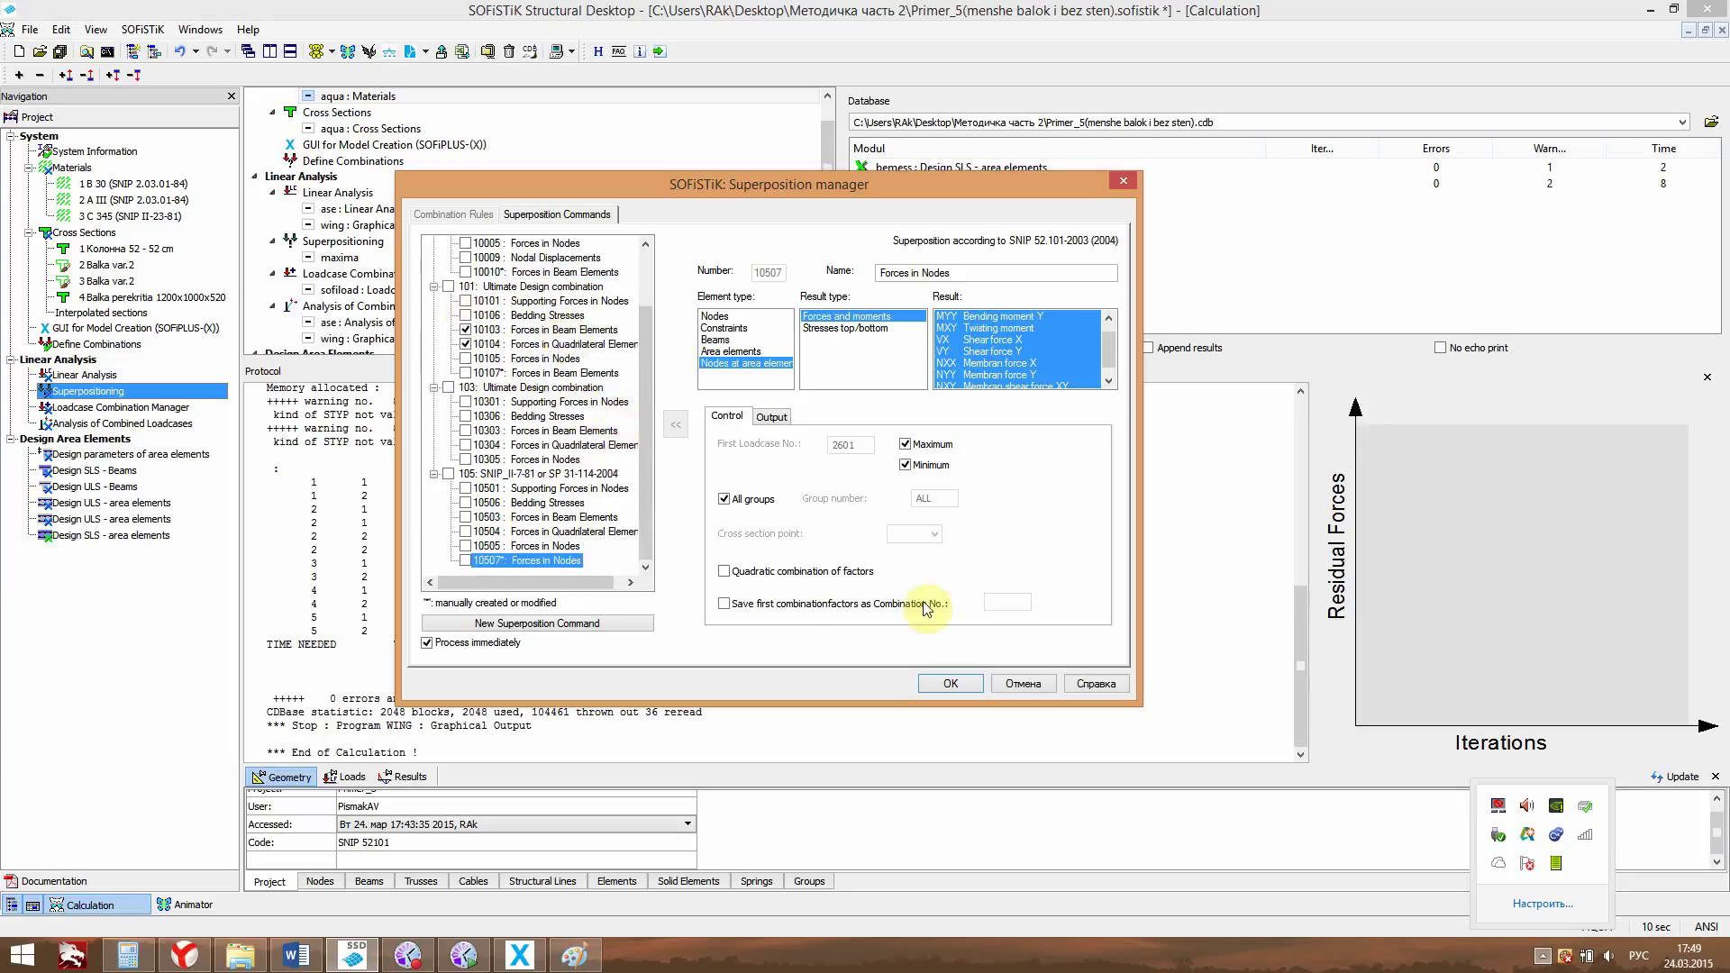
left_click(944, 683)
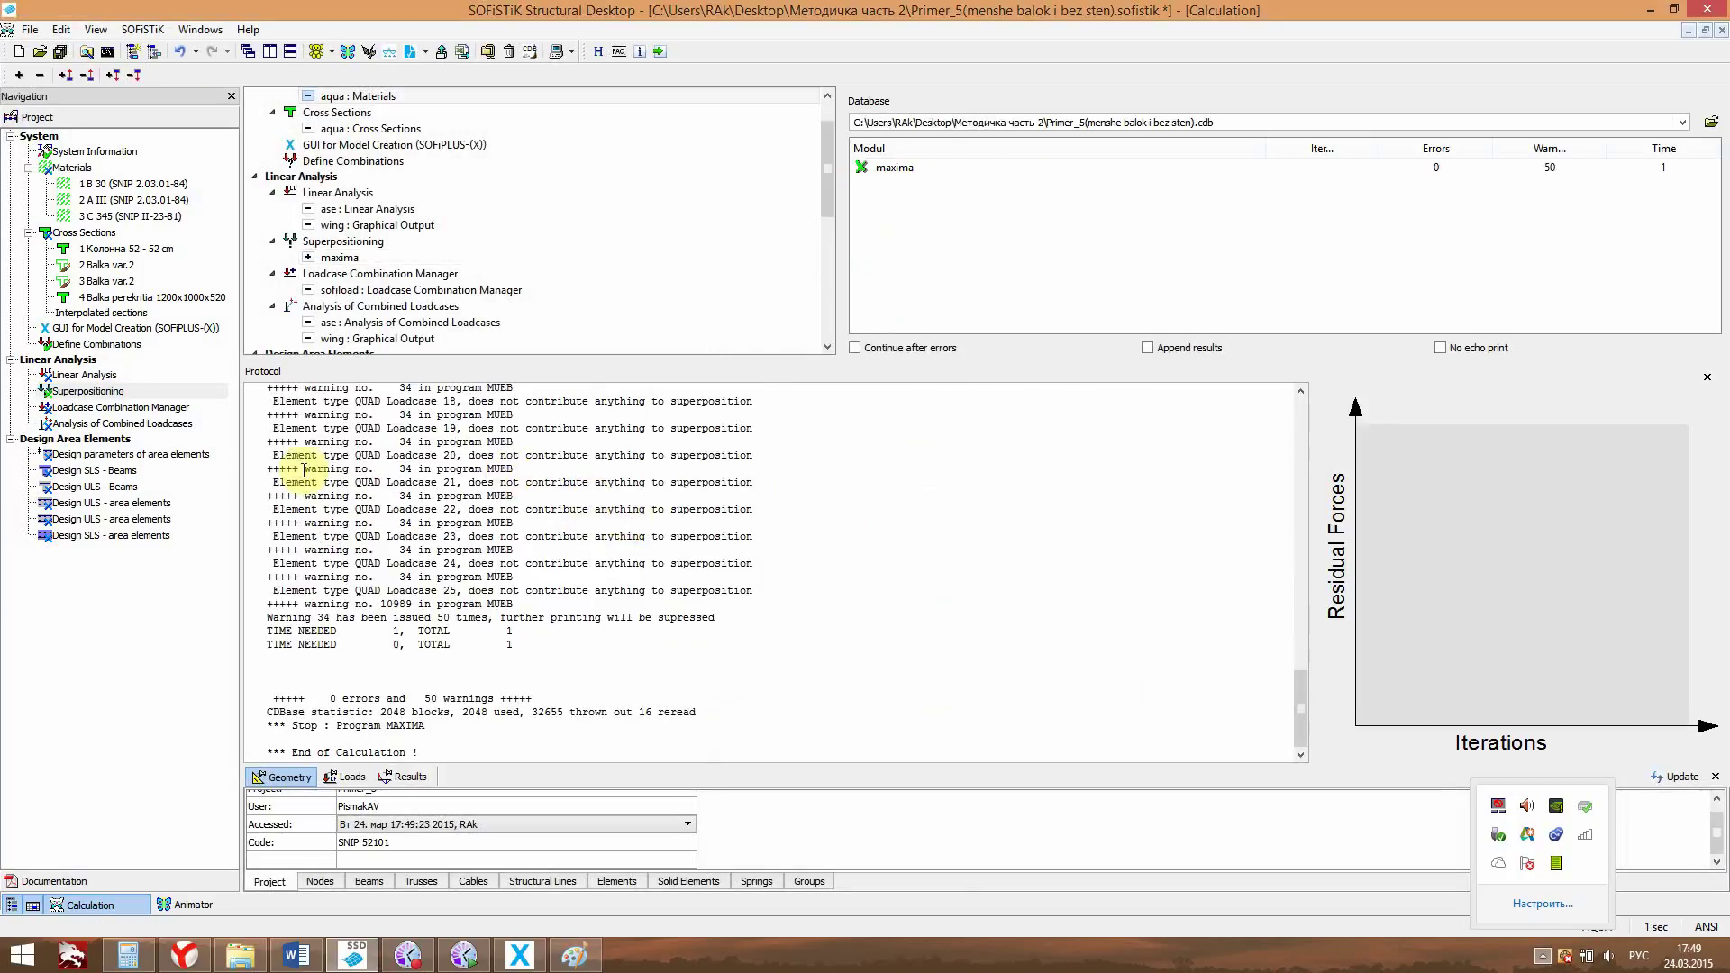
Open the Design ULS - Beams task, check loadcases 2129 MAX-MY and 2130 MIN-MY, and choose continuous per span reinforcement gradation.
left_click(96, 472)
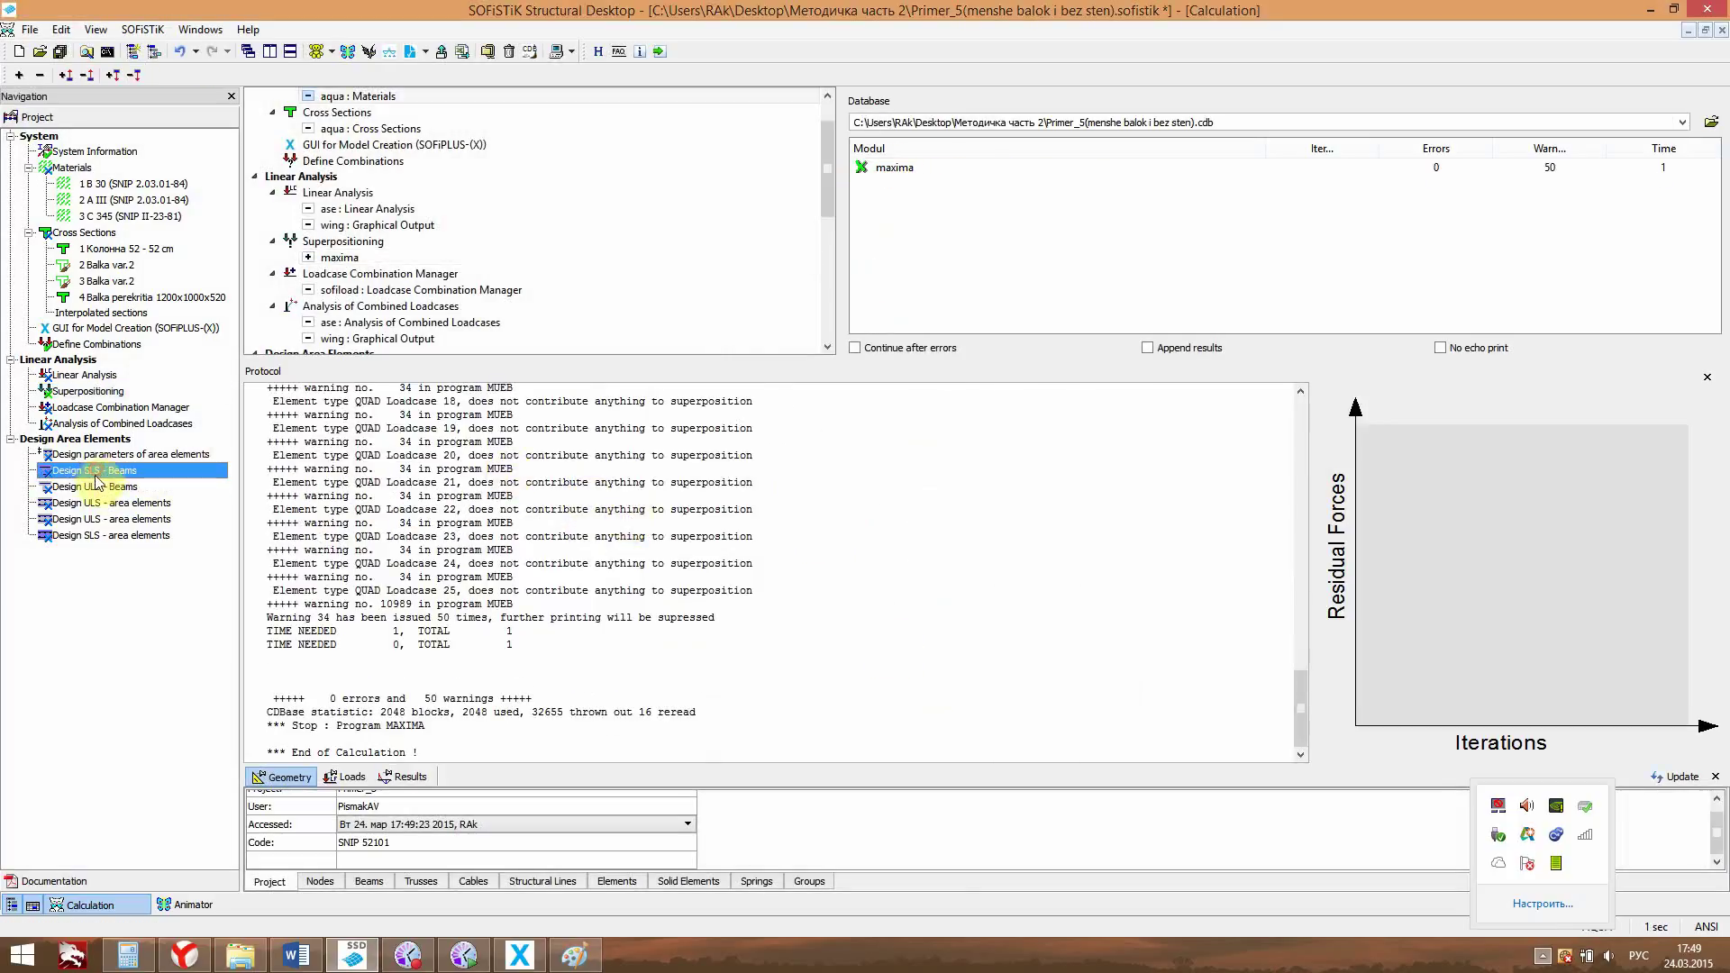
double_click(100, 488)
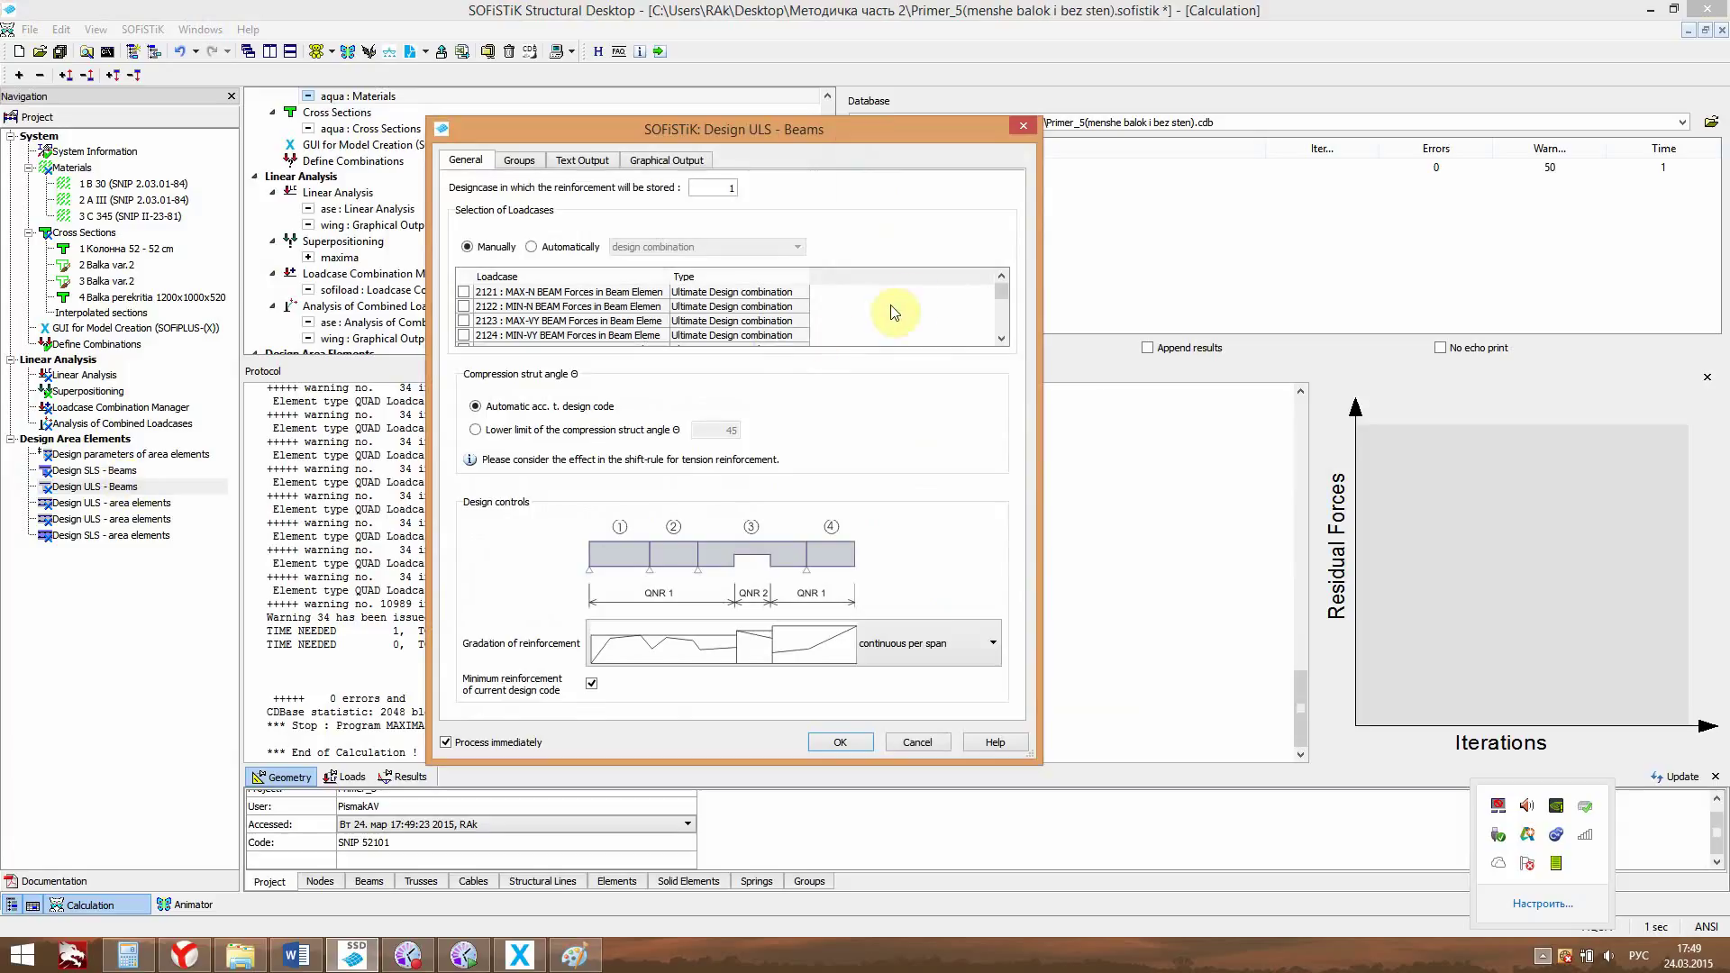
left_click(998, 310)
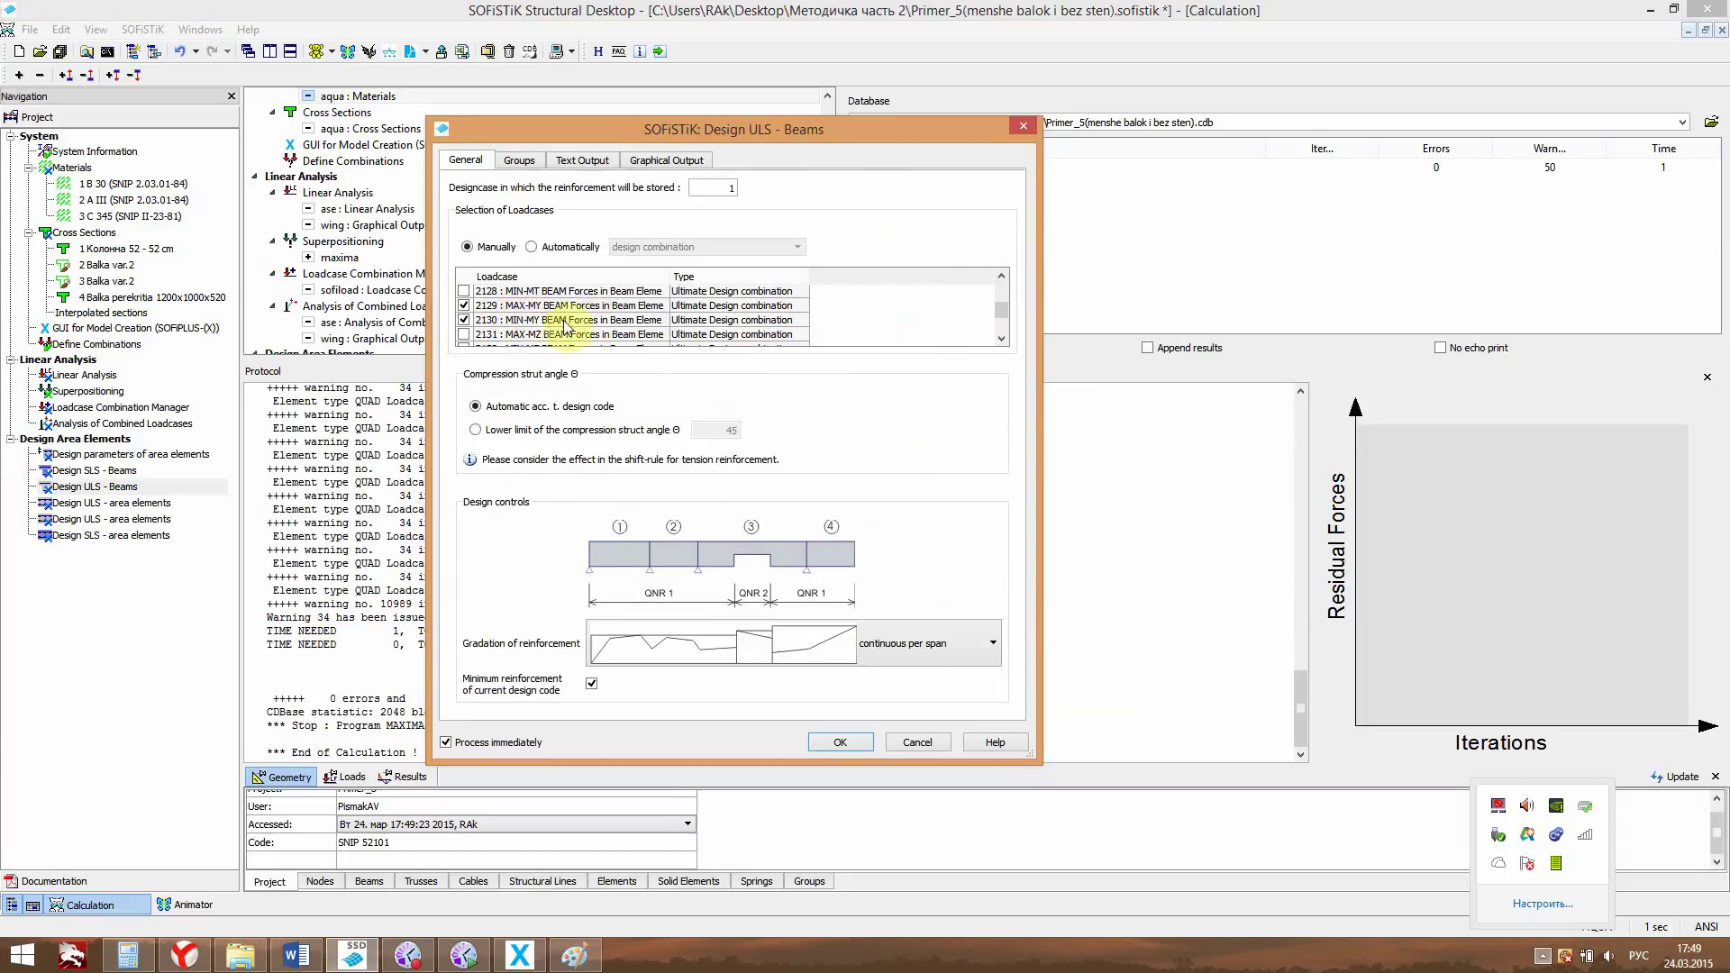
left_click(952, 645)
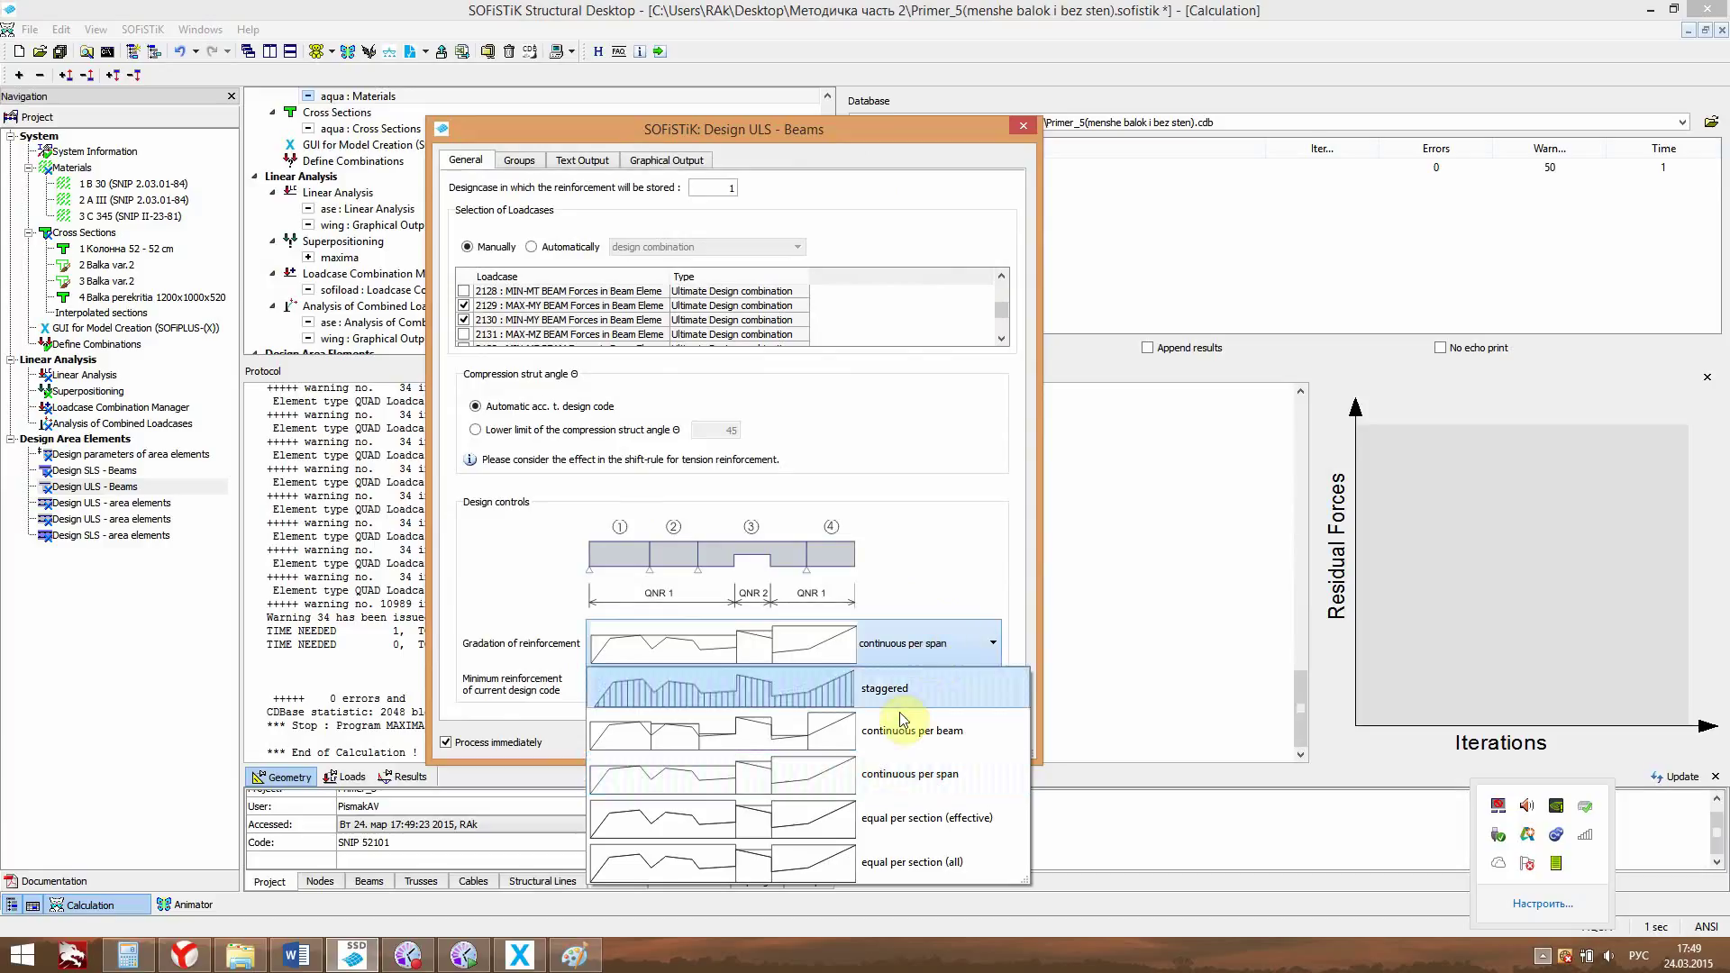
left_click(894, 773)
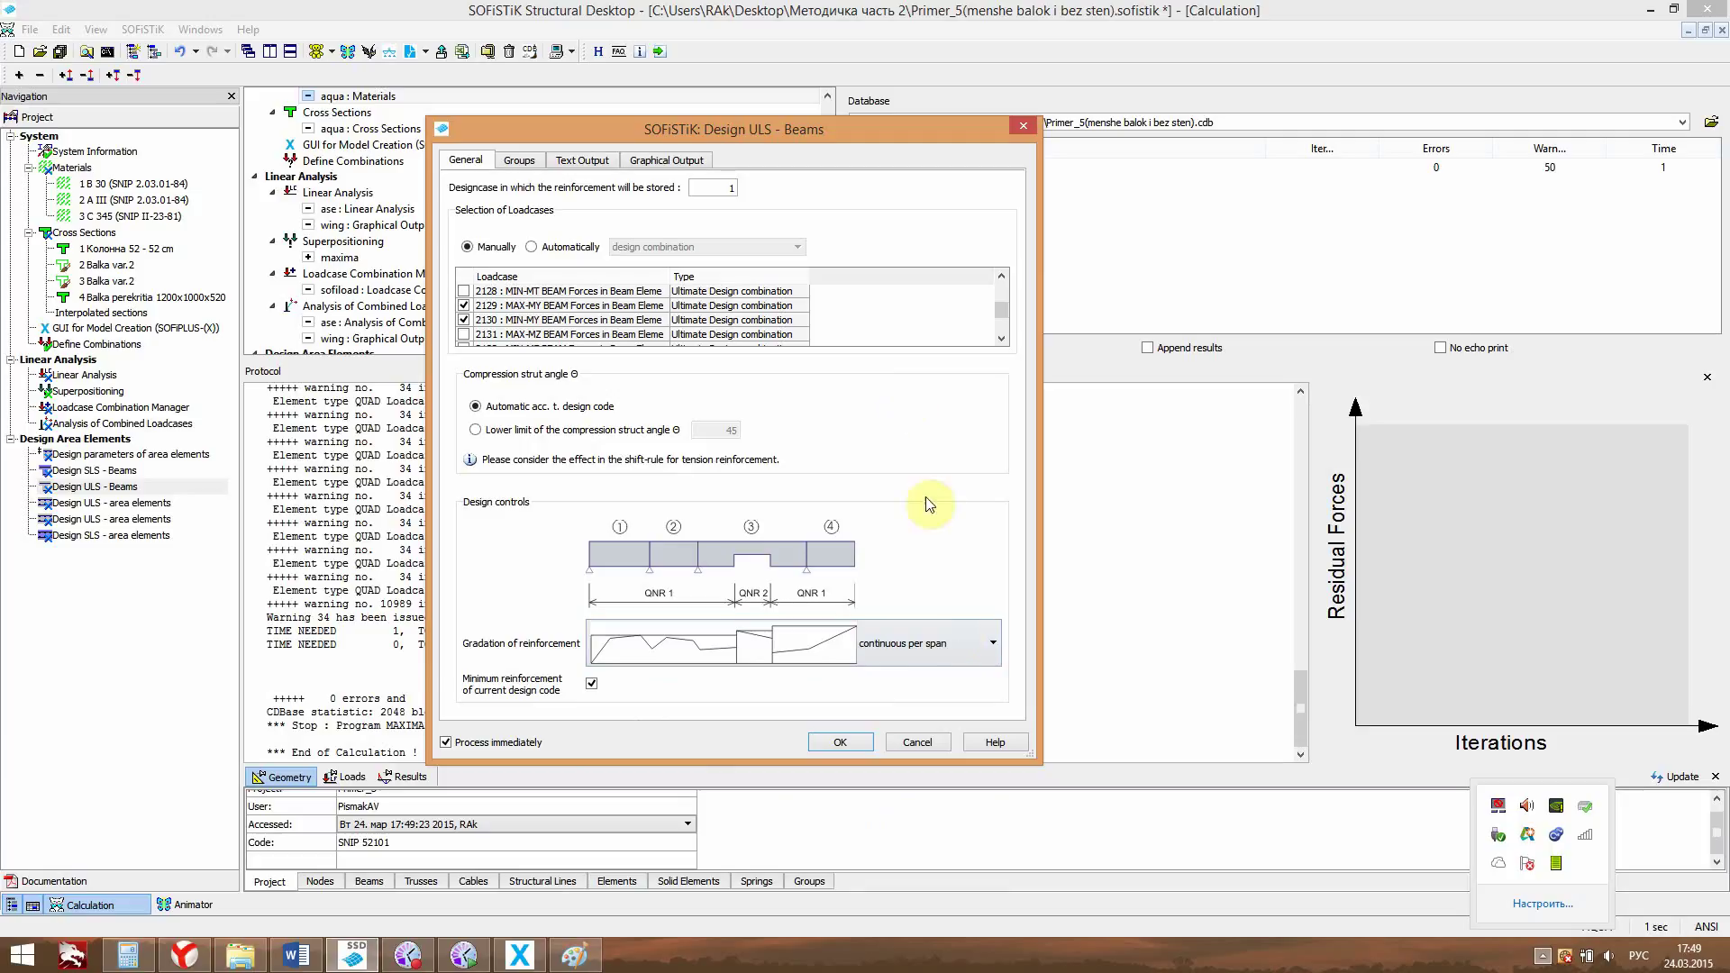
left_click(966, 643)
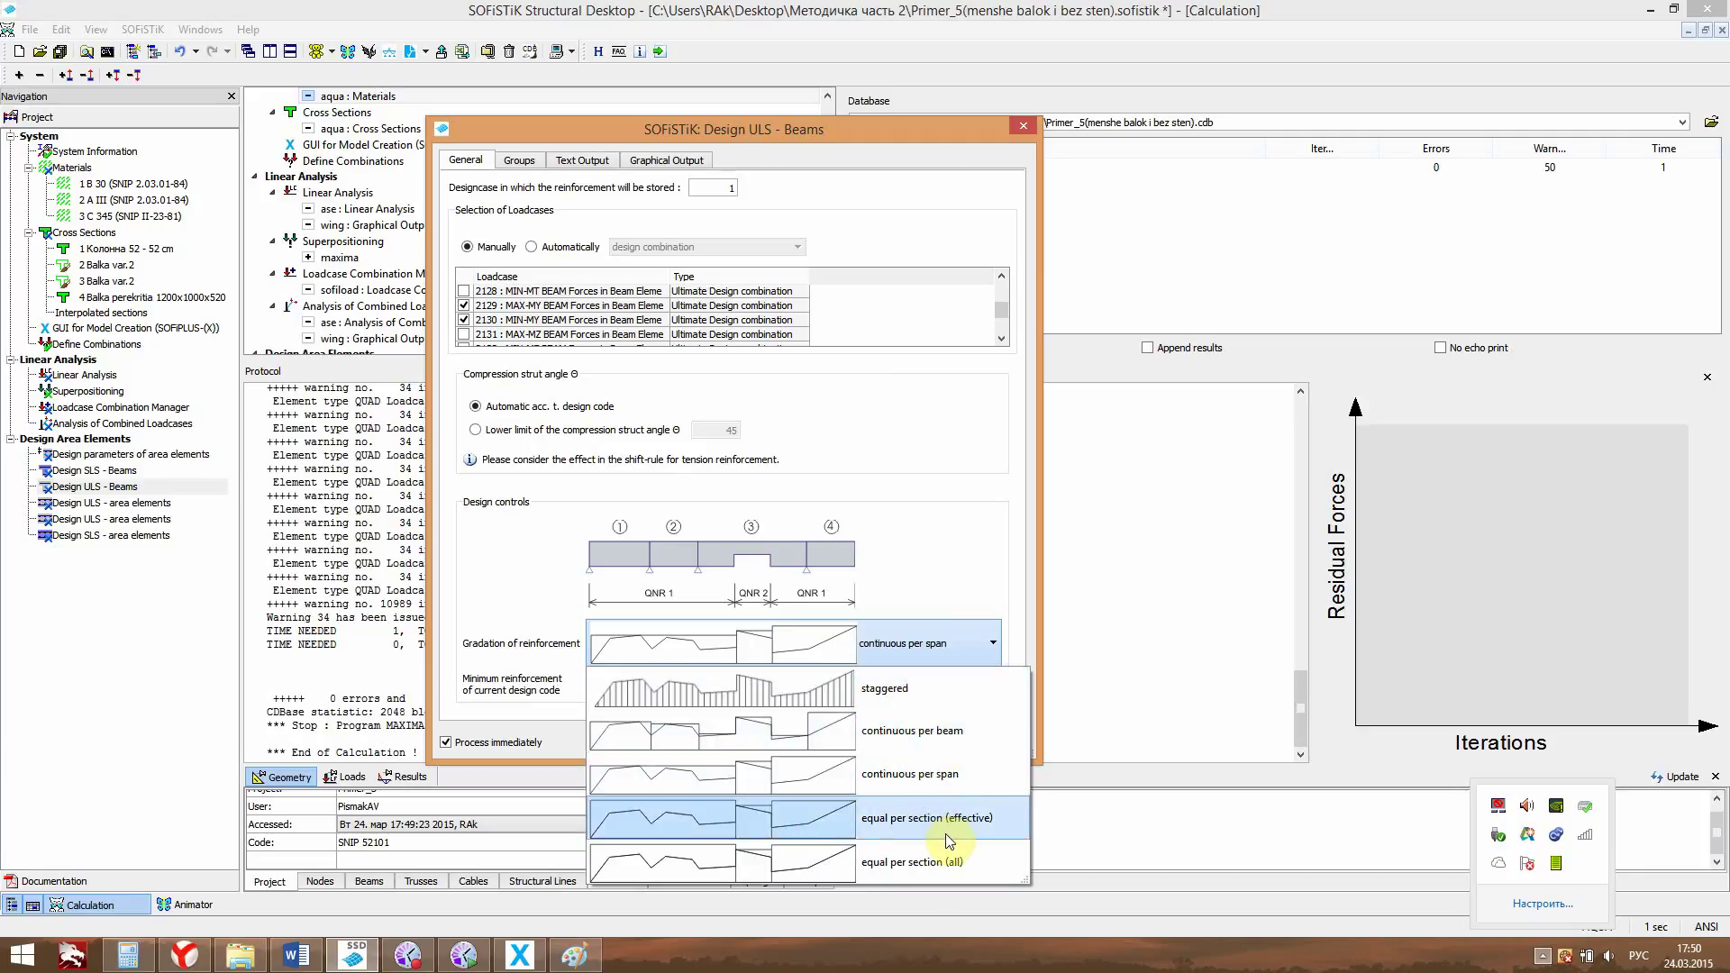
left_click(973, 546)
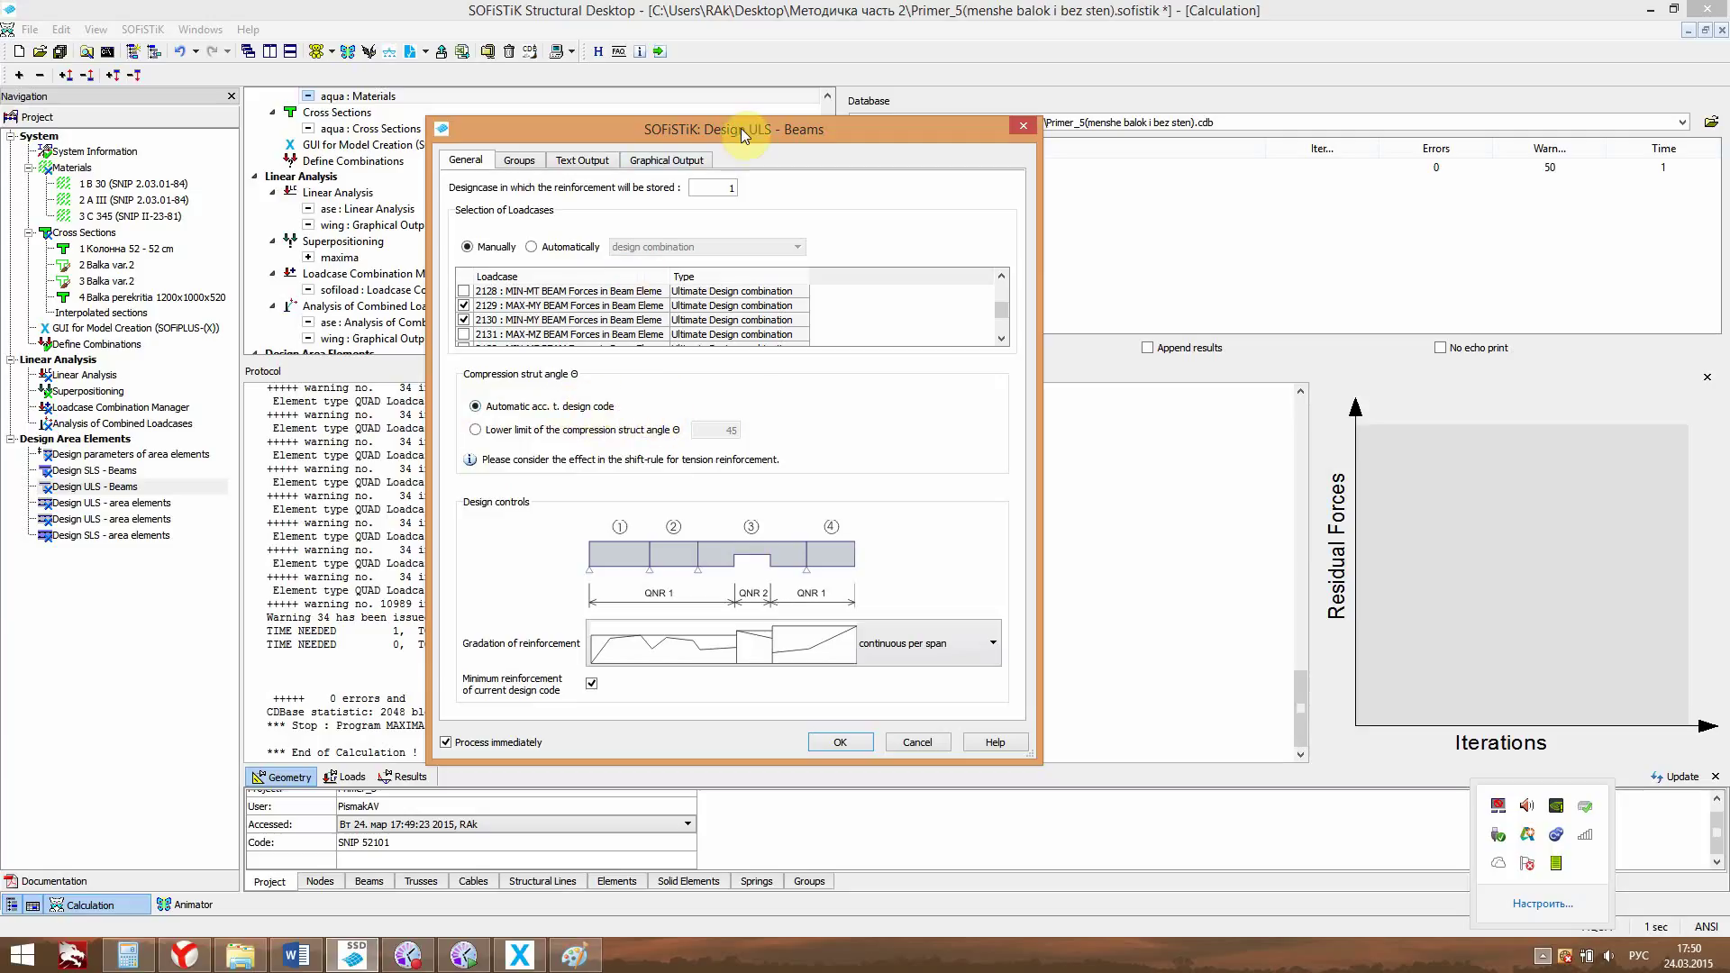
left_click_drag(736, 128, 644, 105)
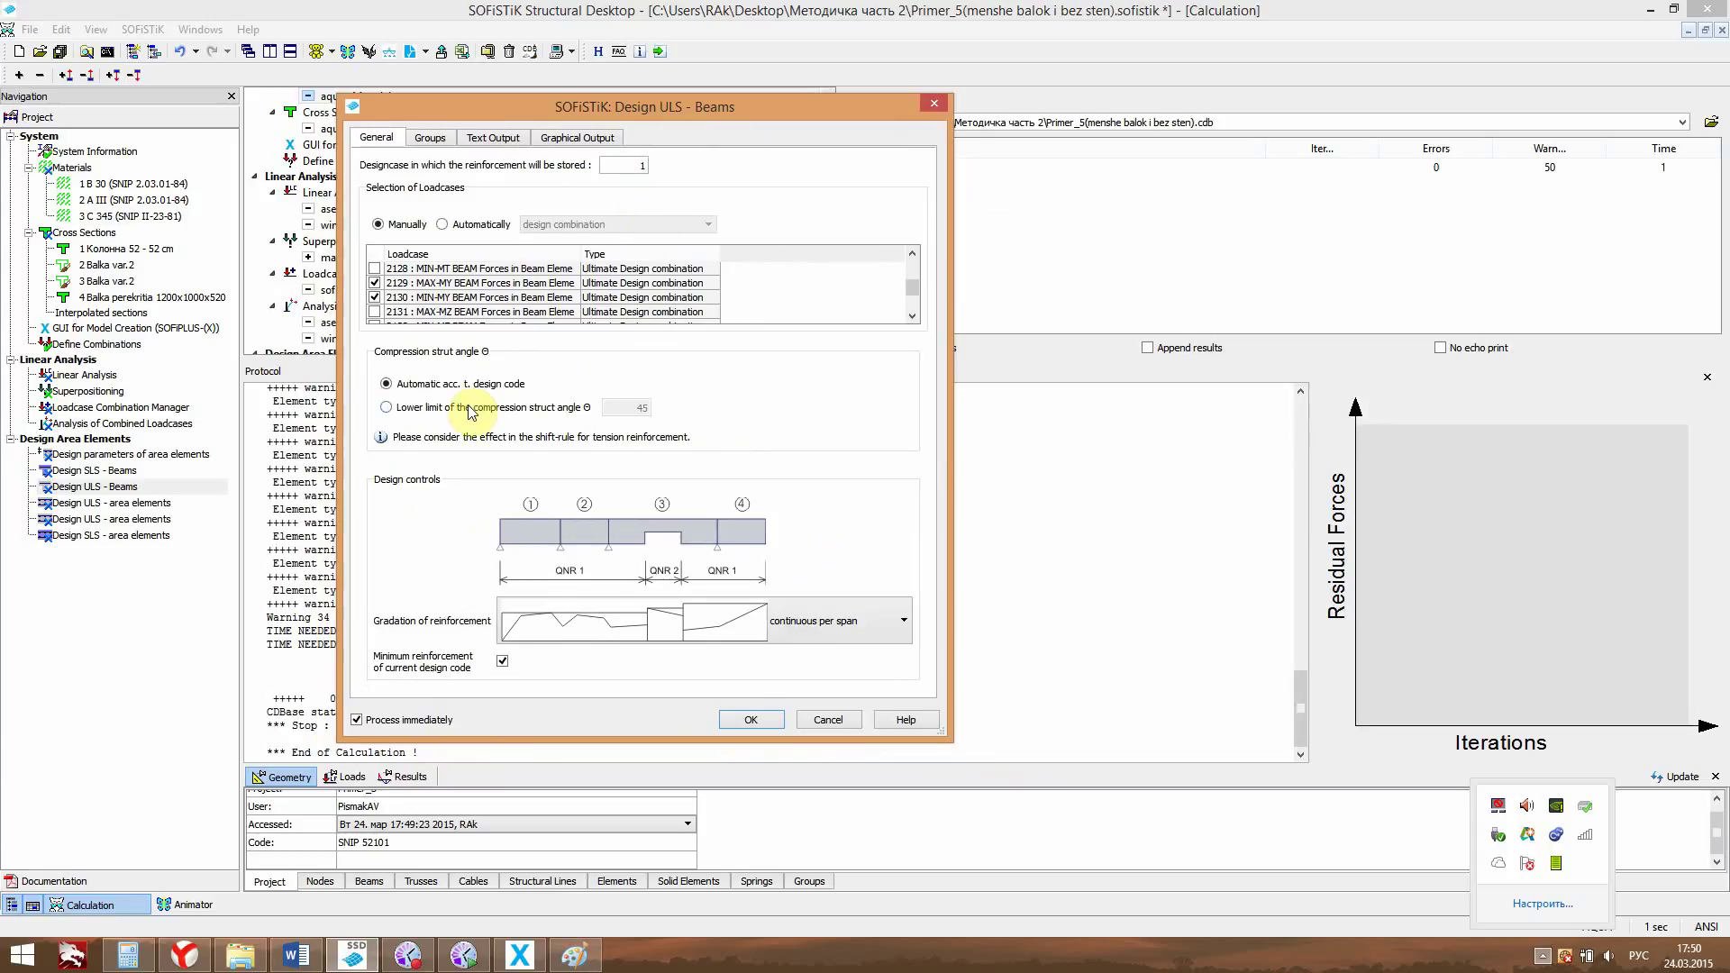
left_click(397, 408)
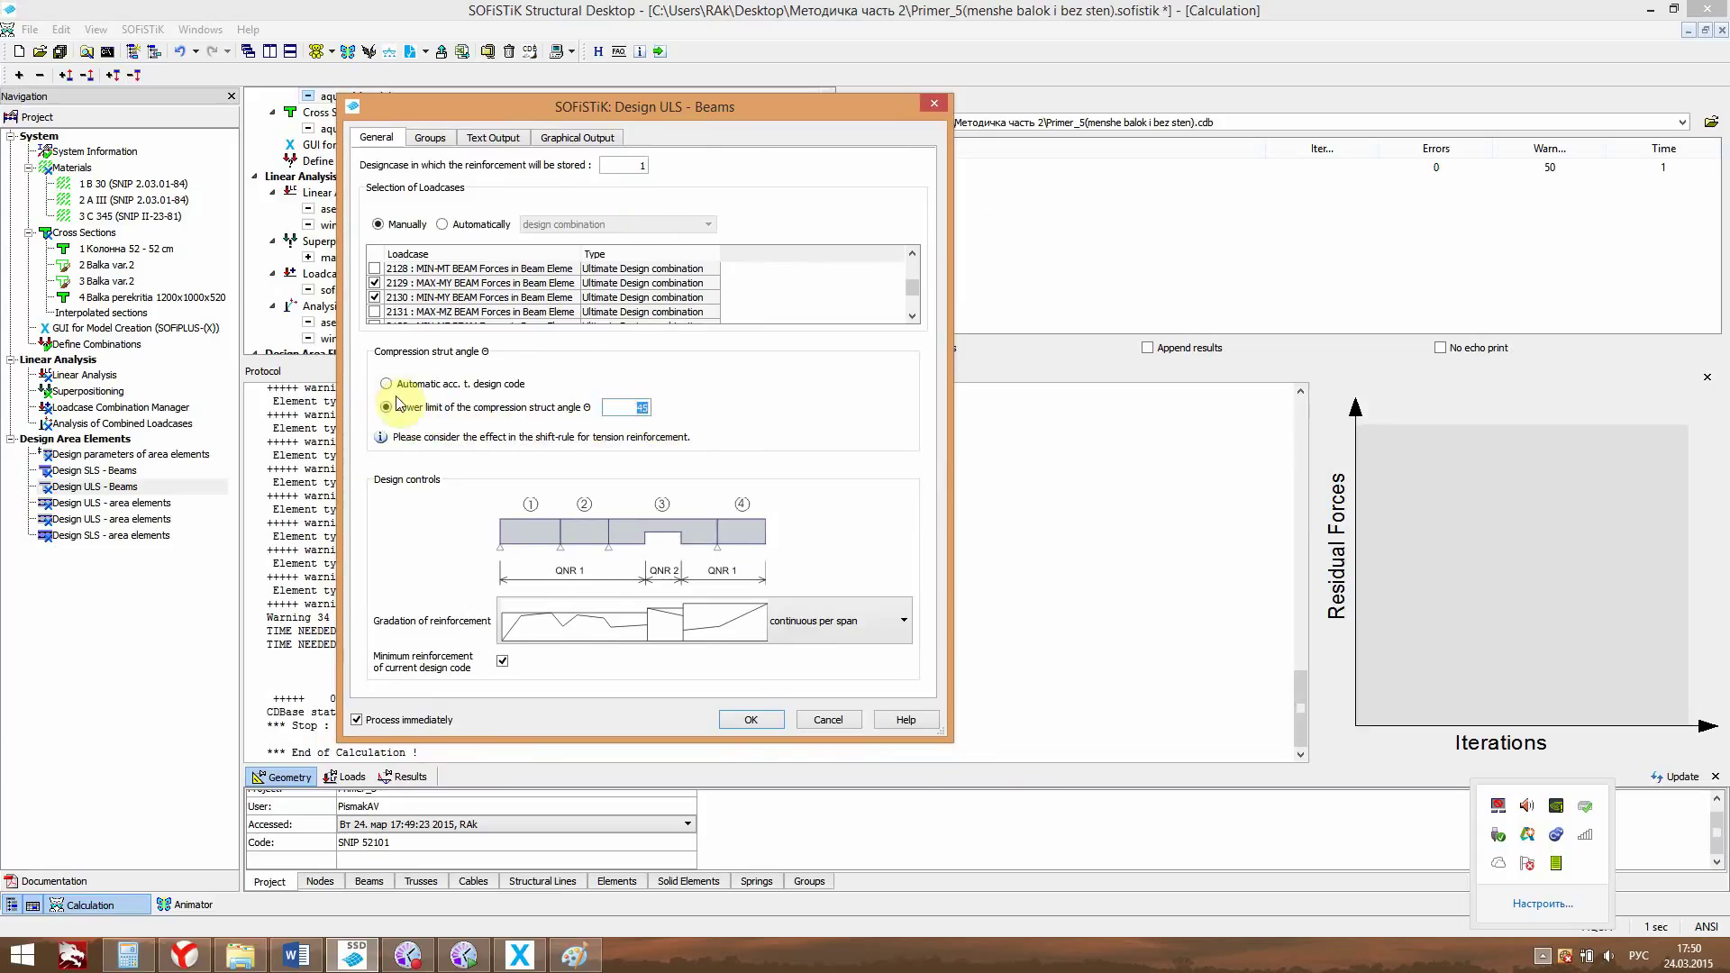
left_click(386, 384)
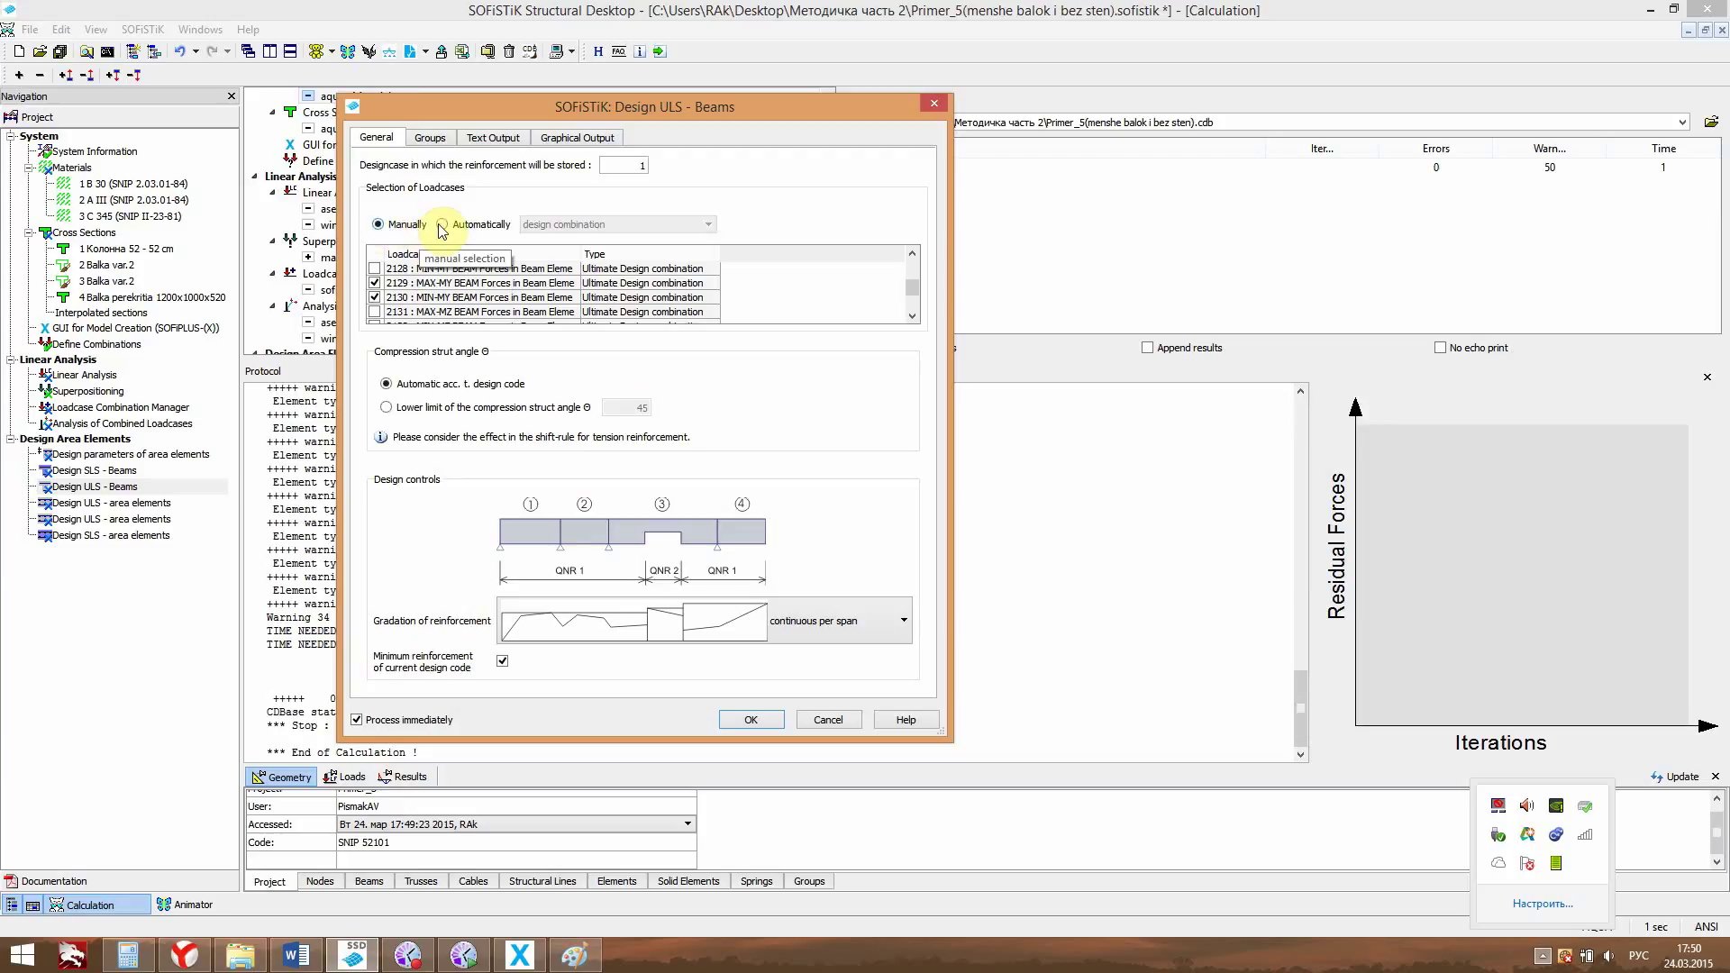
Limit the ULS beam design to Group 2 by selecting groups manually and excluding Group 1 and Group 4.
left_click(429, 138)
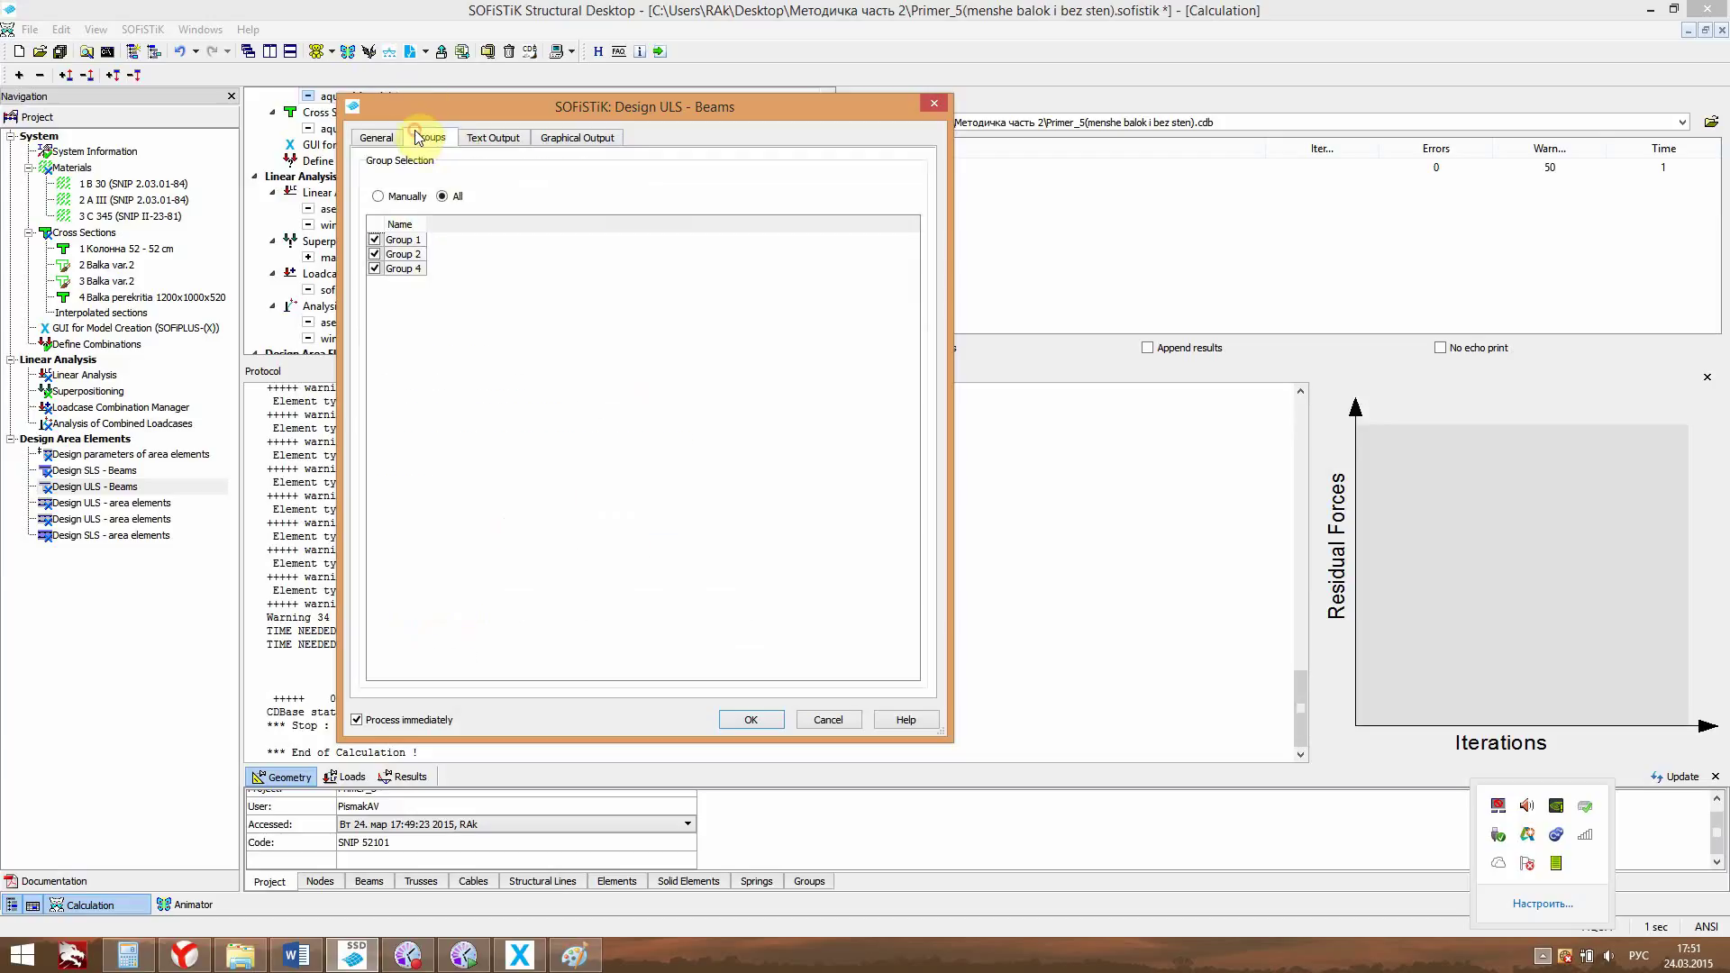
left_click(379, 196)
left_click(373, 239)
left_click(374, 269)
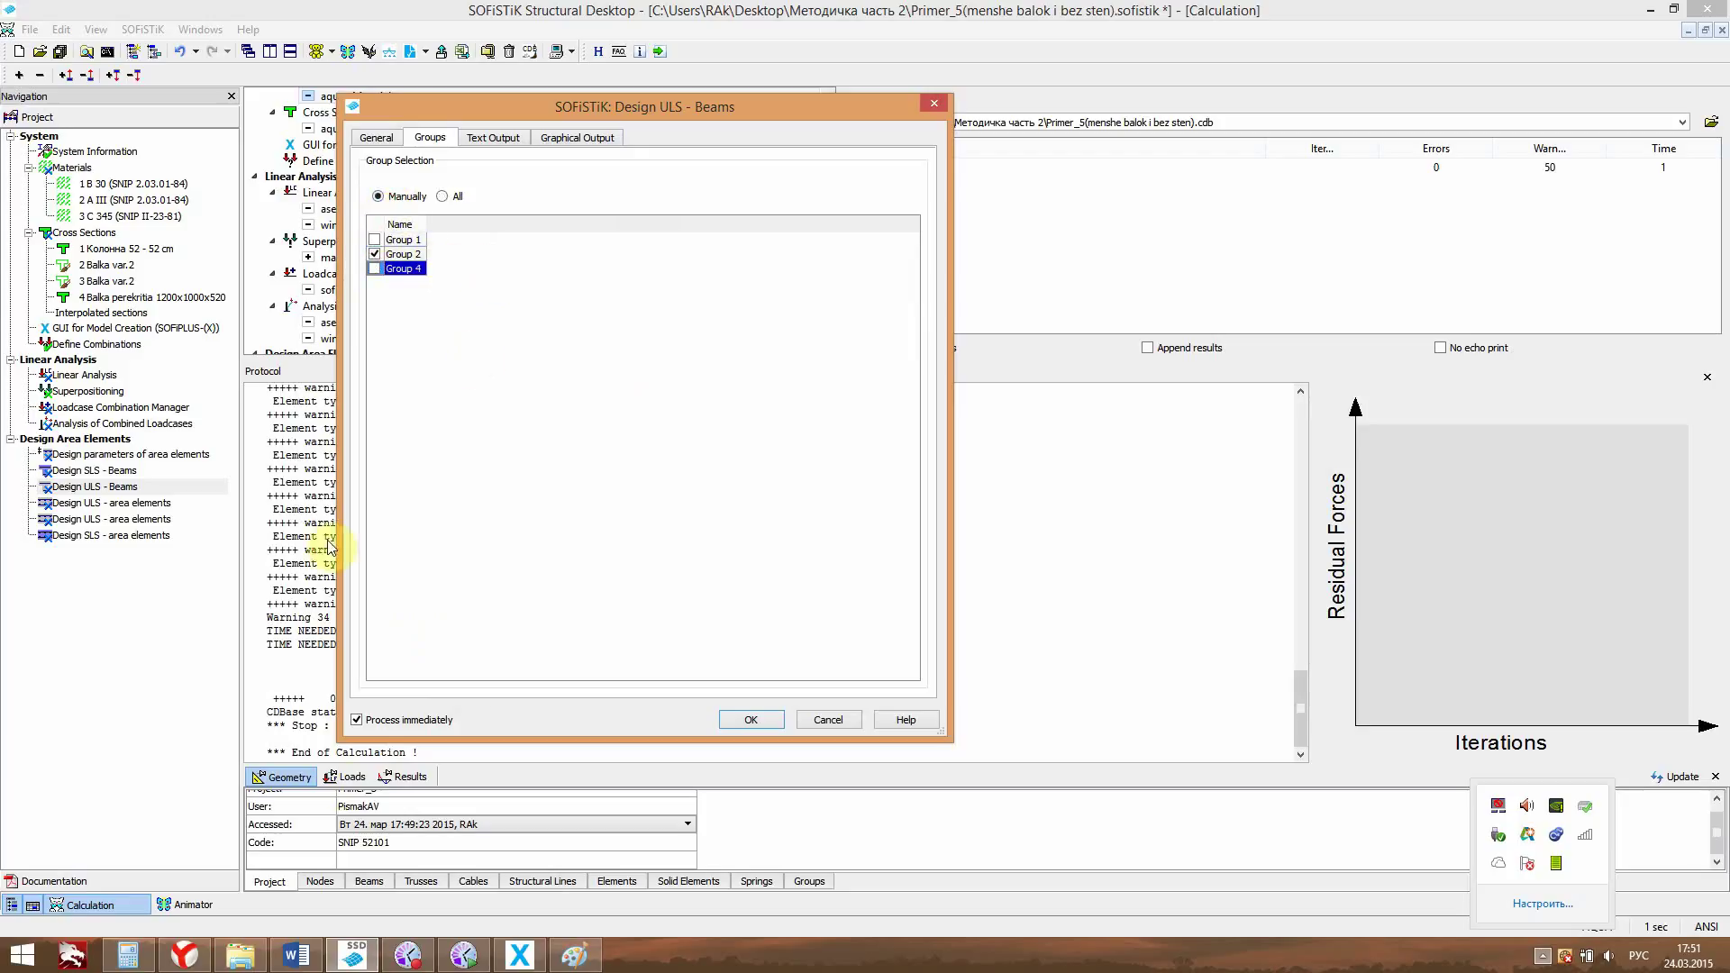
left_click(407, 956)
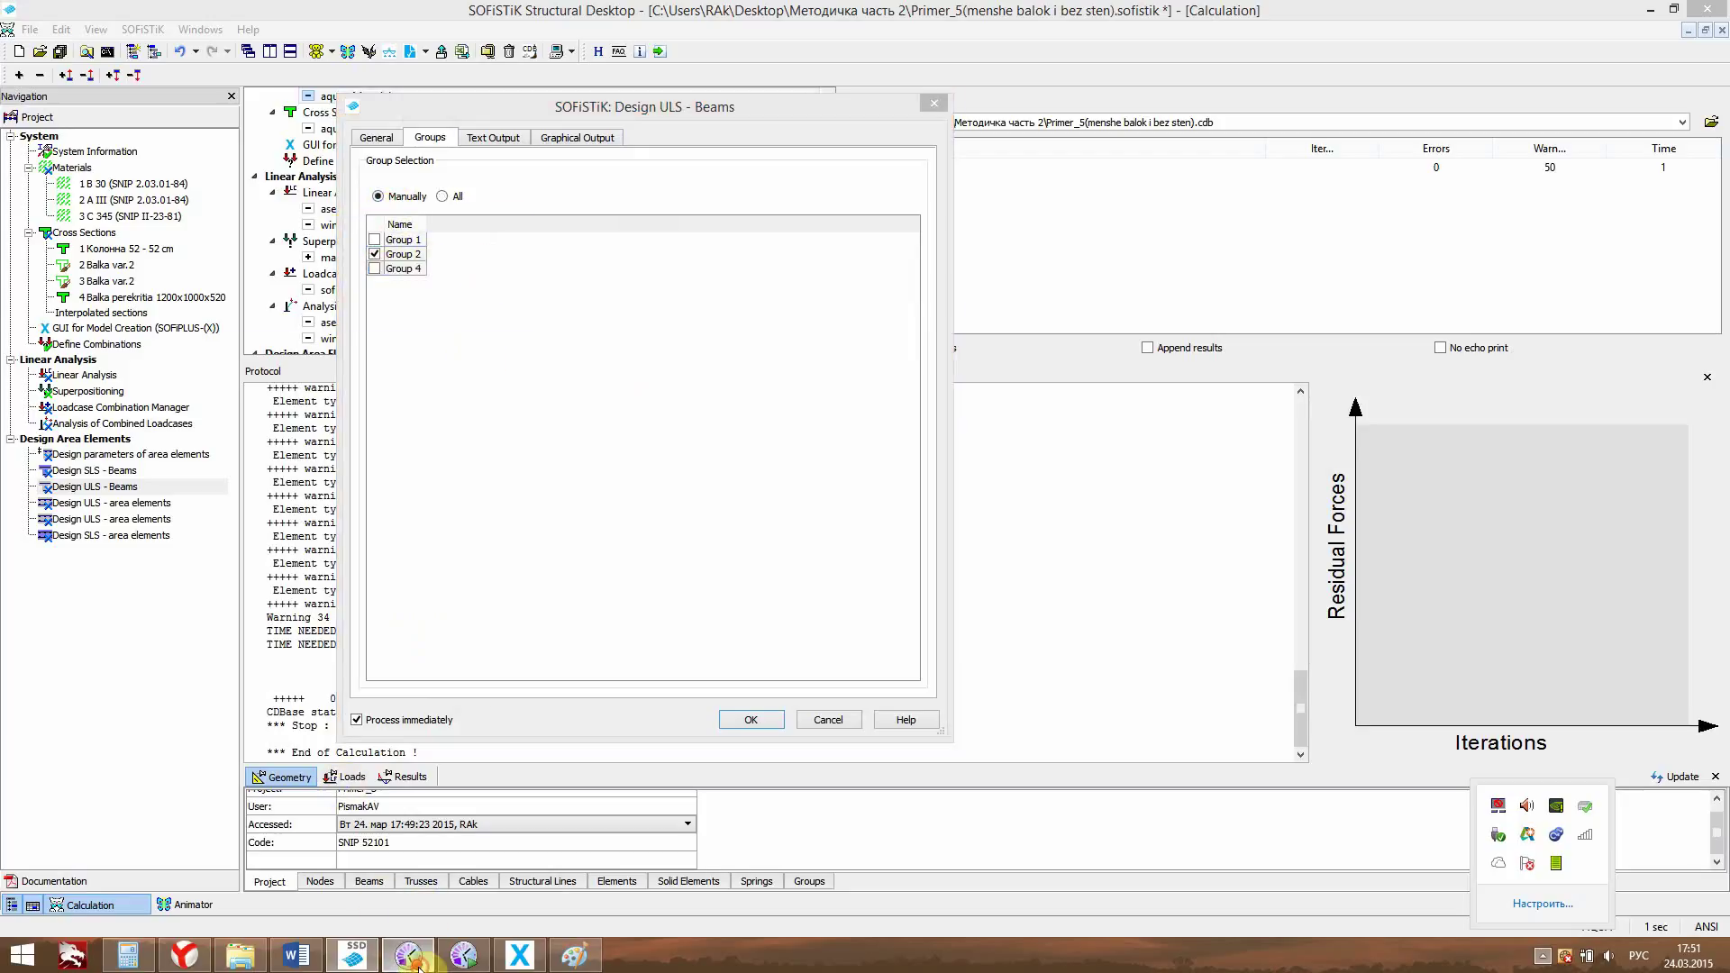
left_click(486, 365)
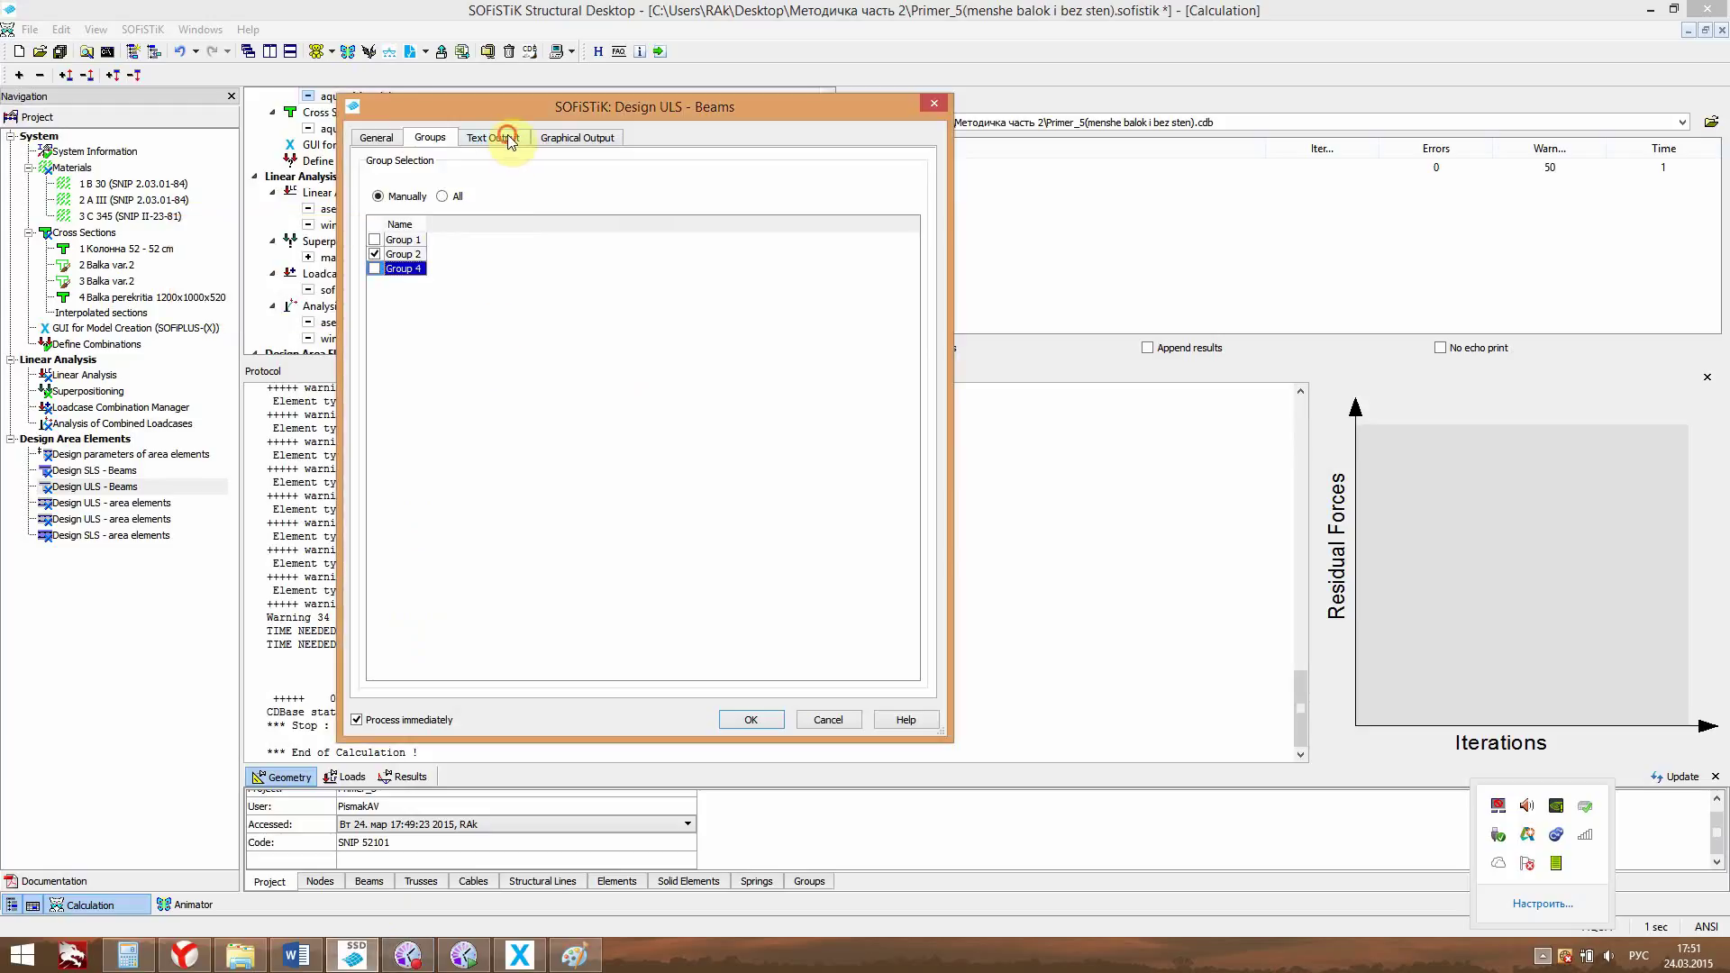
Review the text and graphical output settings of the ULS beam design and run the calculation.
left_click(507, 138)
left_click(559, 137)
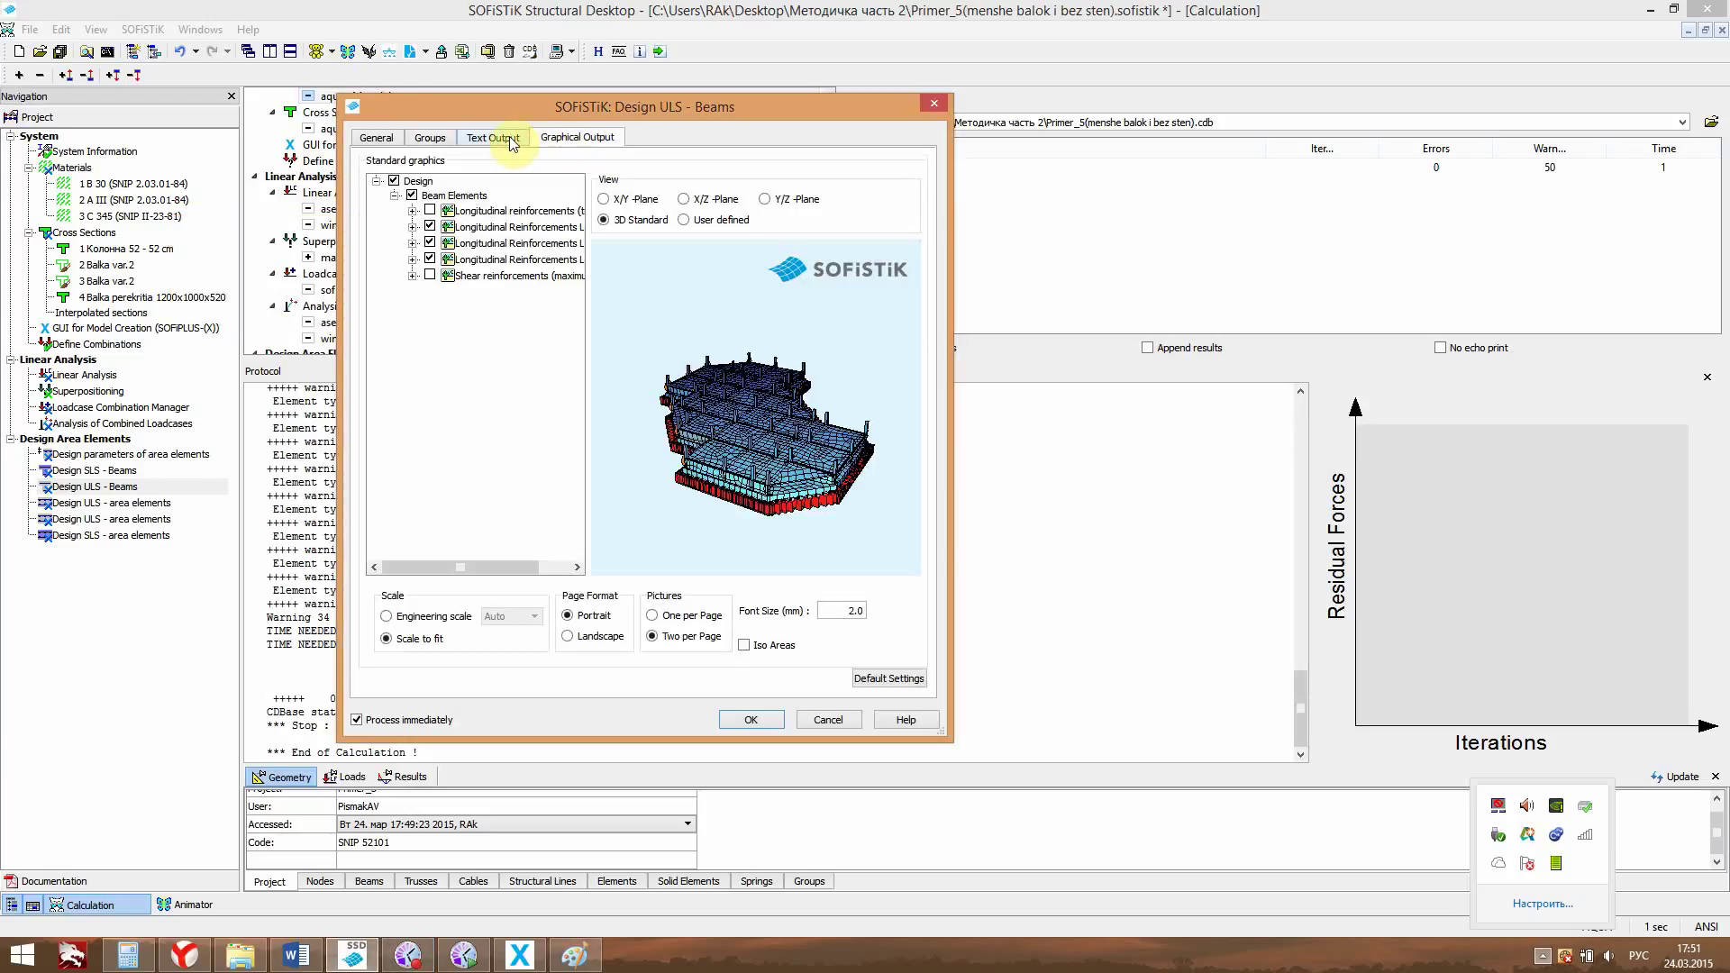
left_click(510, 140)
left_click(573, 137)
left_click(509, 137)
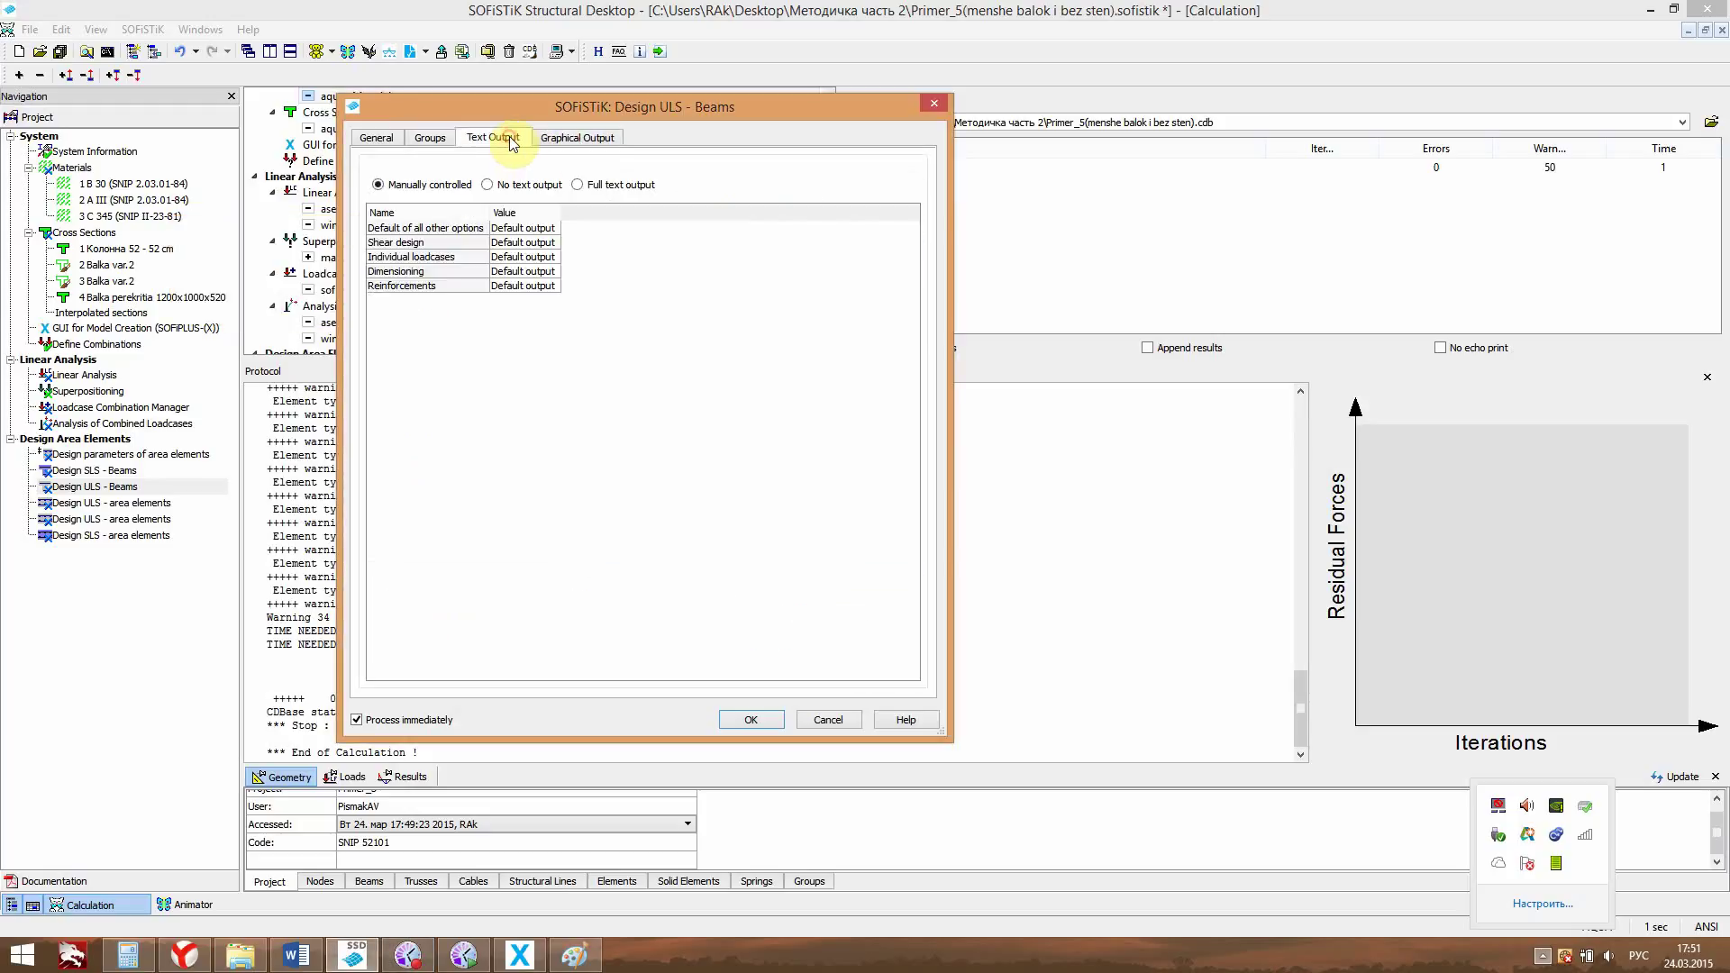
left_click(430, 138)
left_click(375, 138)
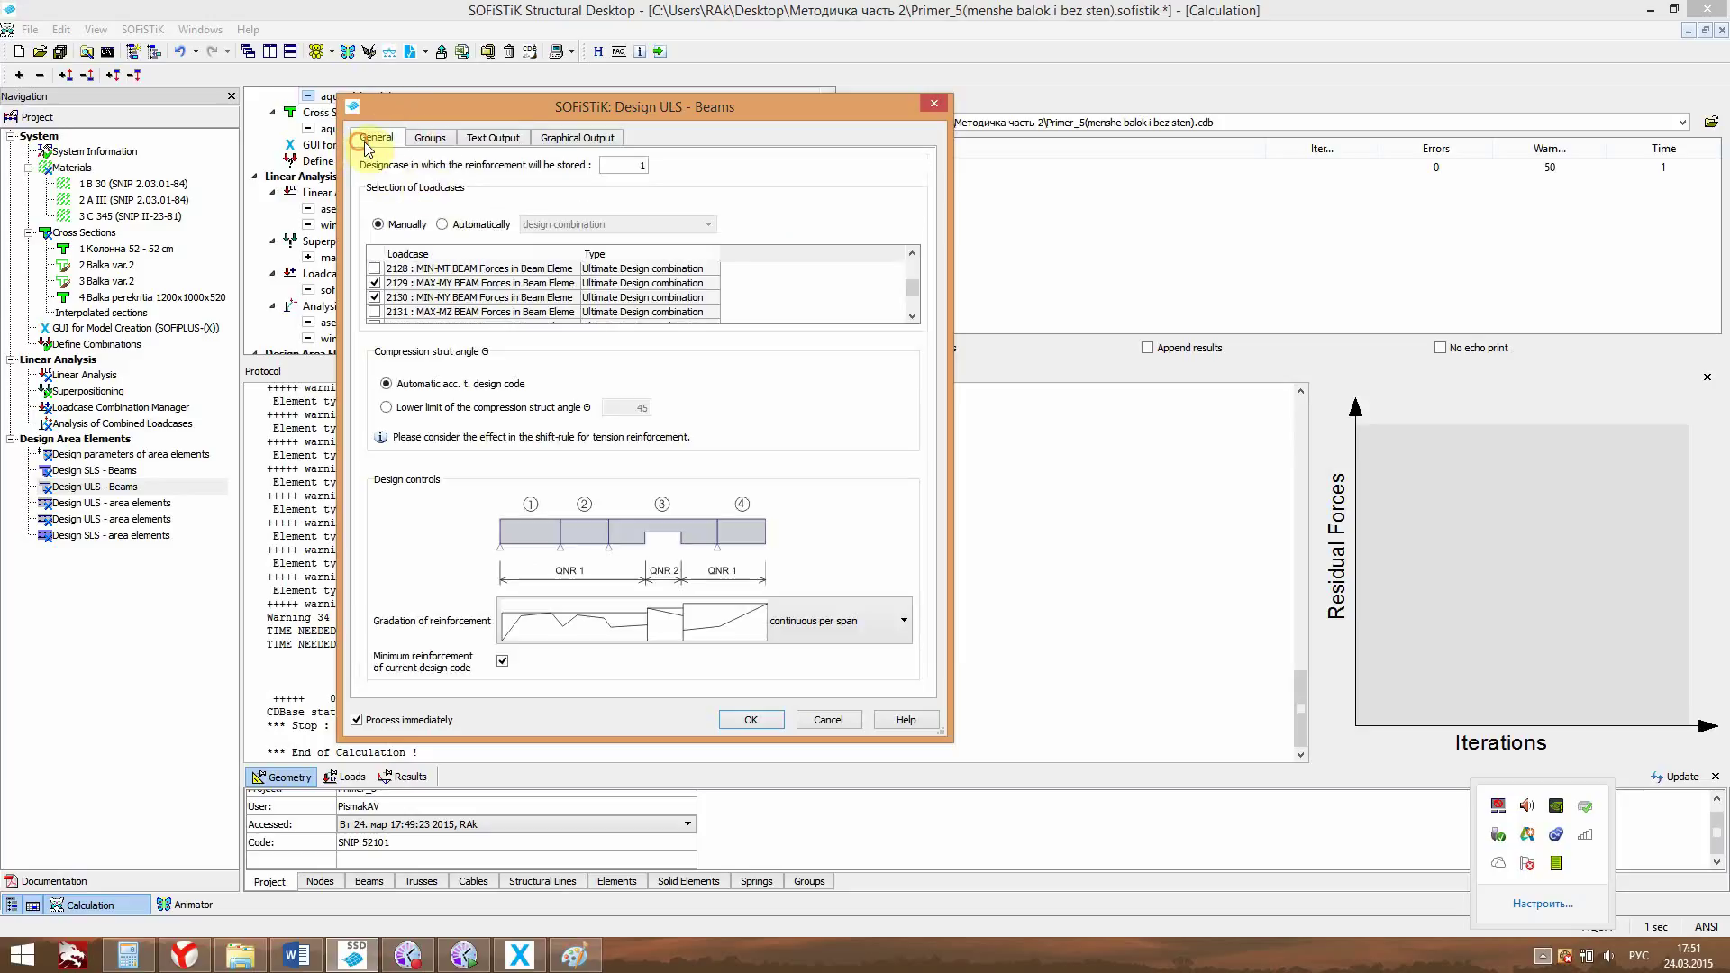
left_click(743, 719)
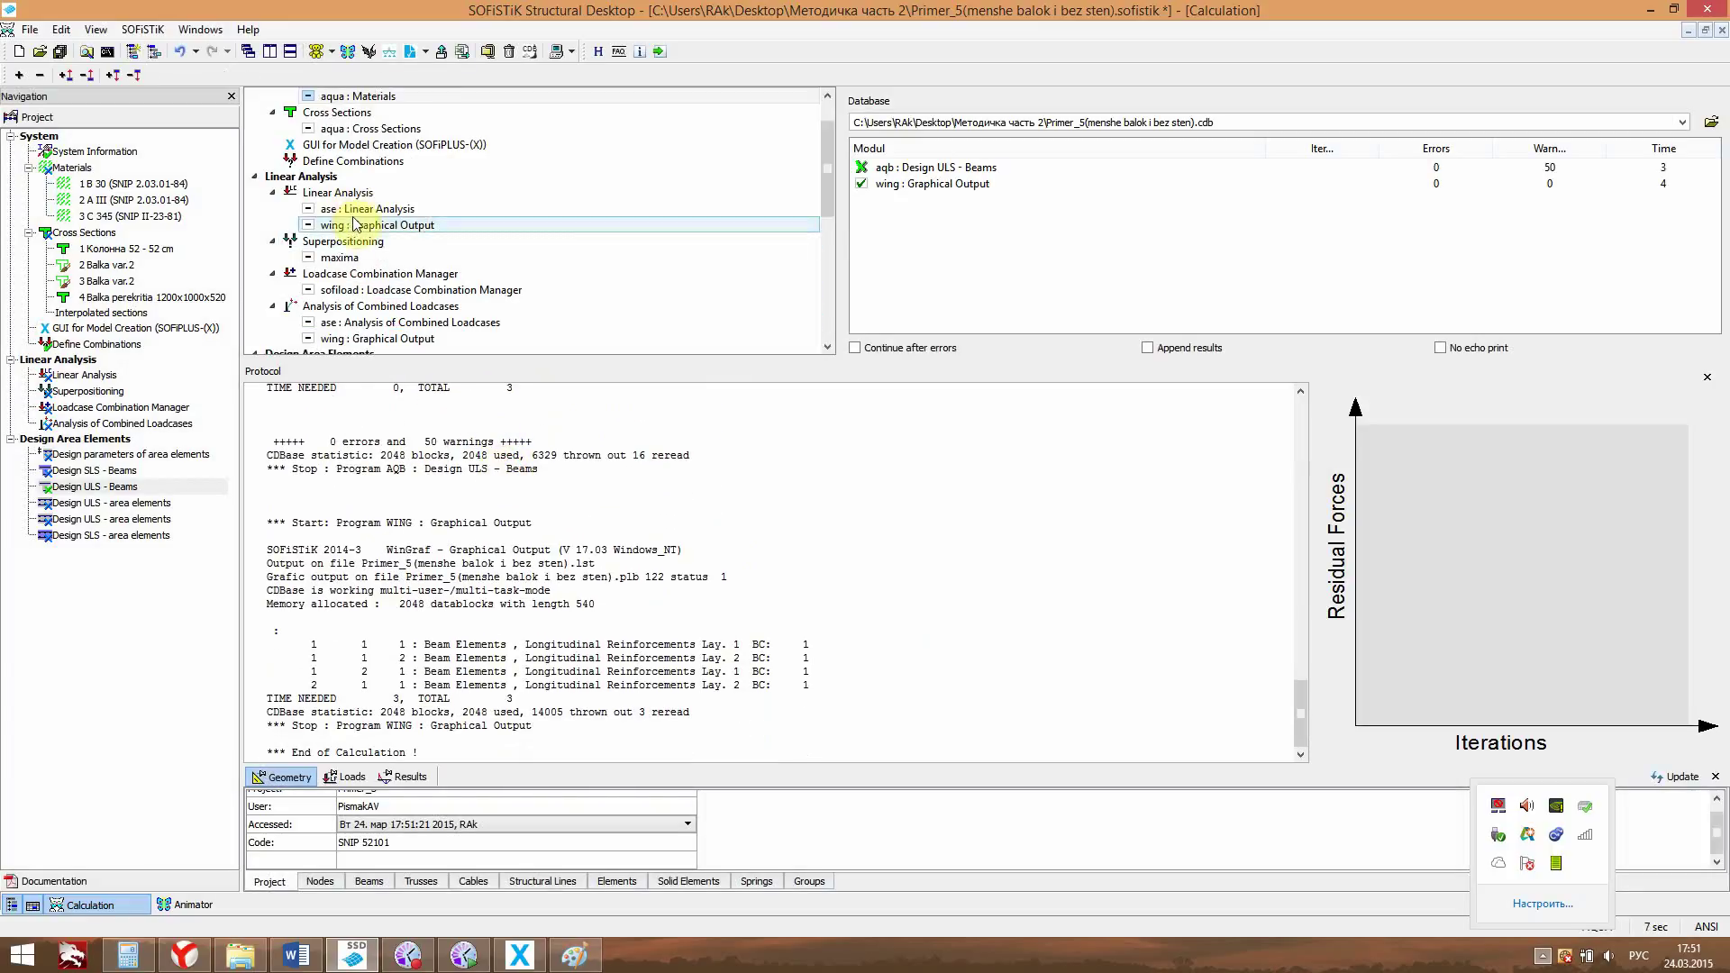
Open the model in WinGraf, expand the design results for beam elements, and hide the red symbols on the slabs.
left_click(375, 56)
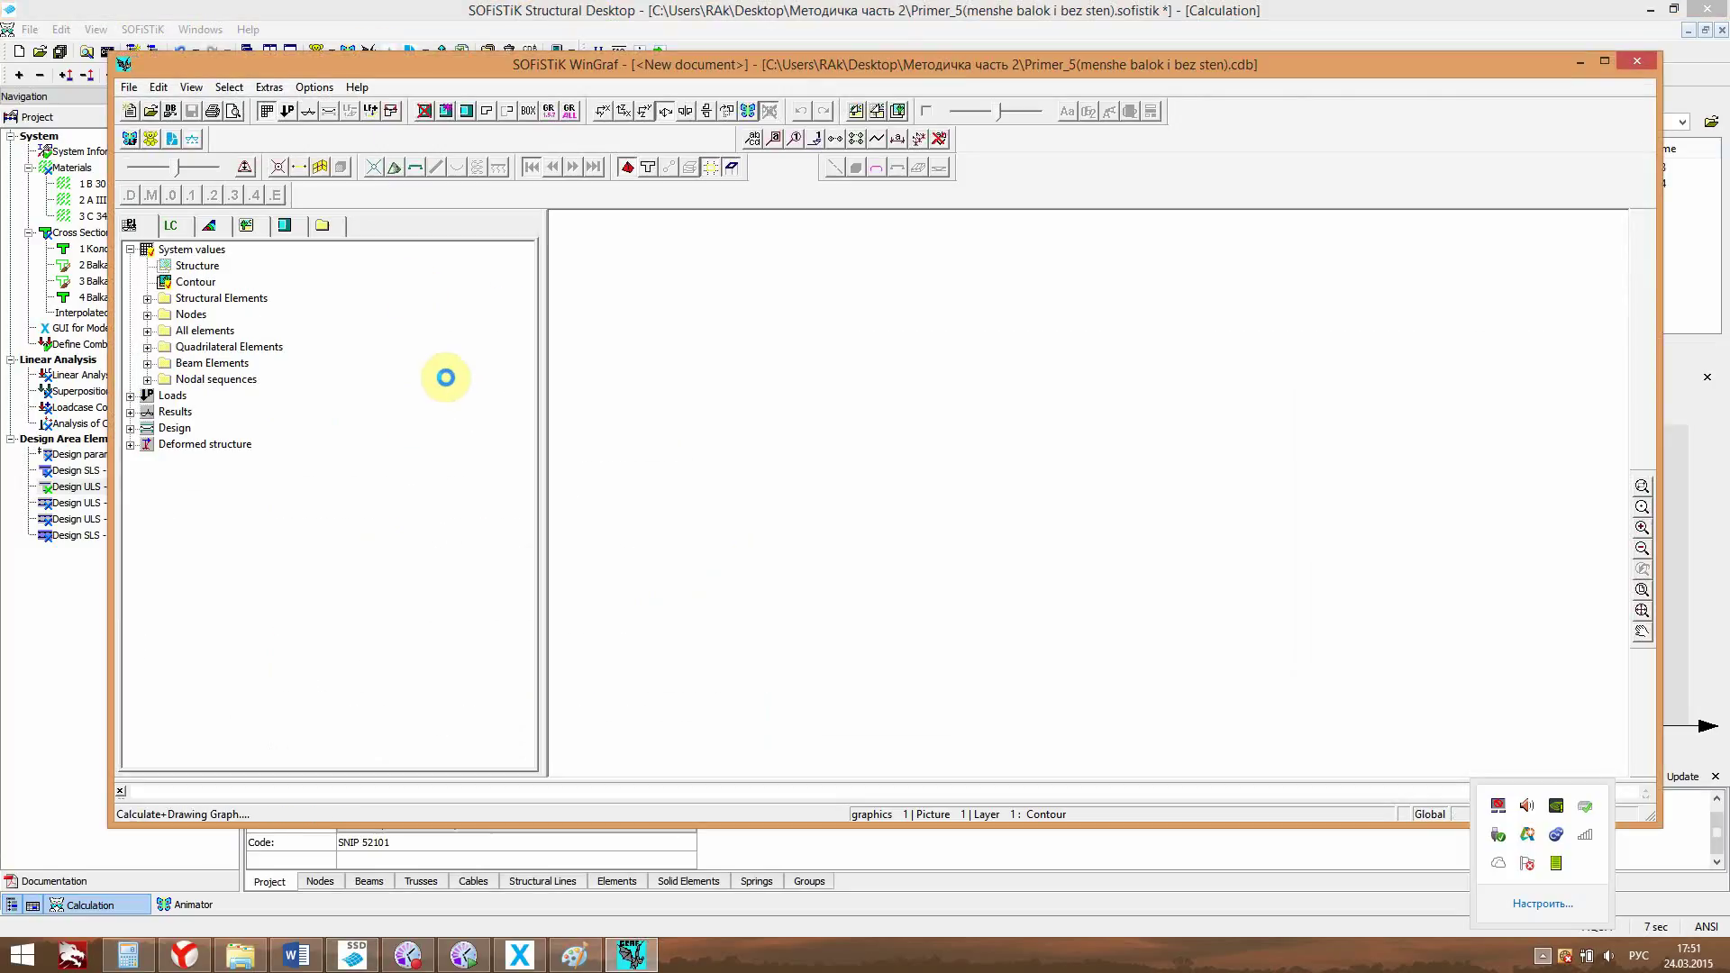
left_click(130, 429)
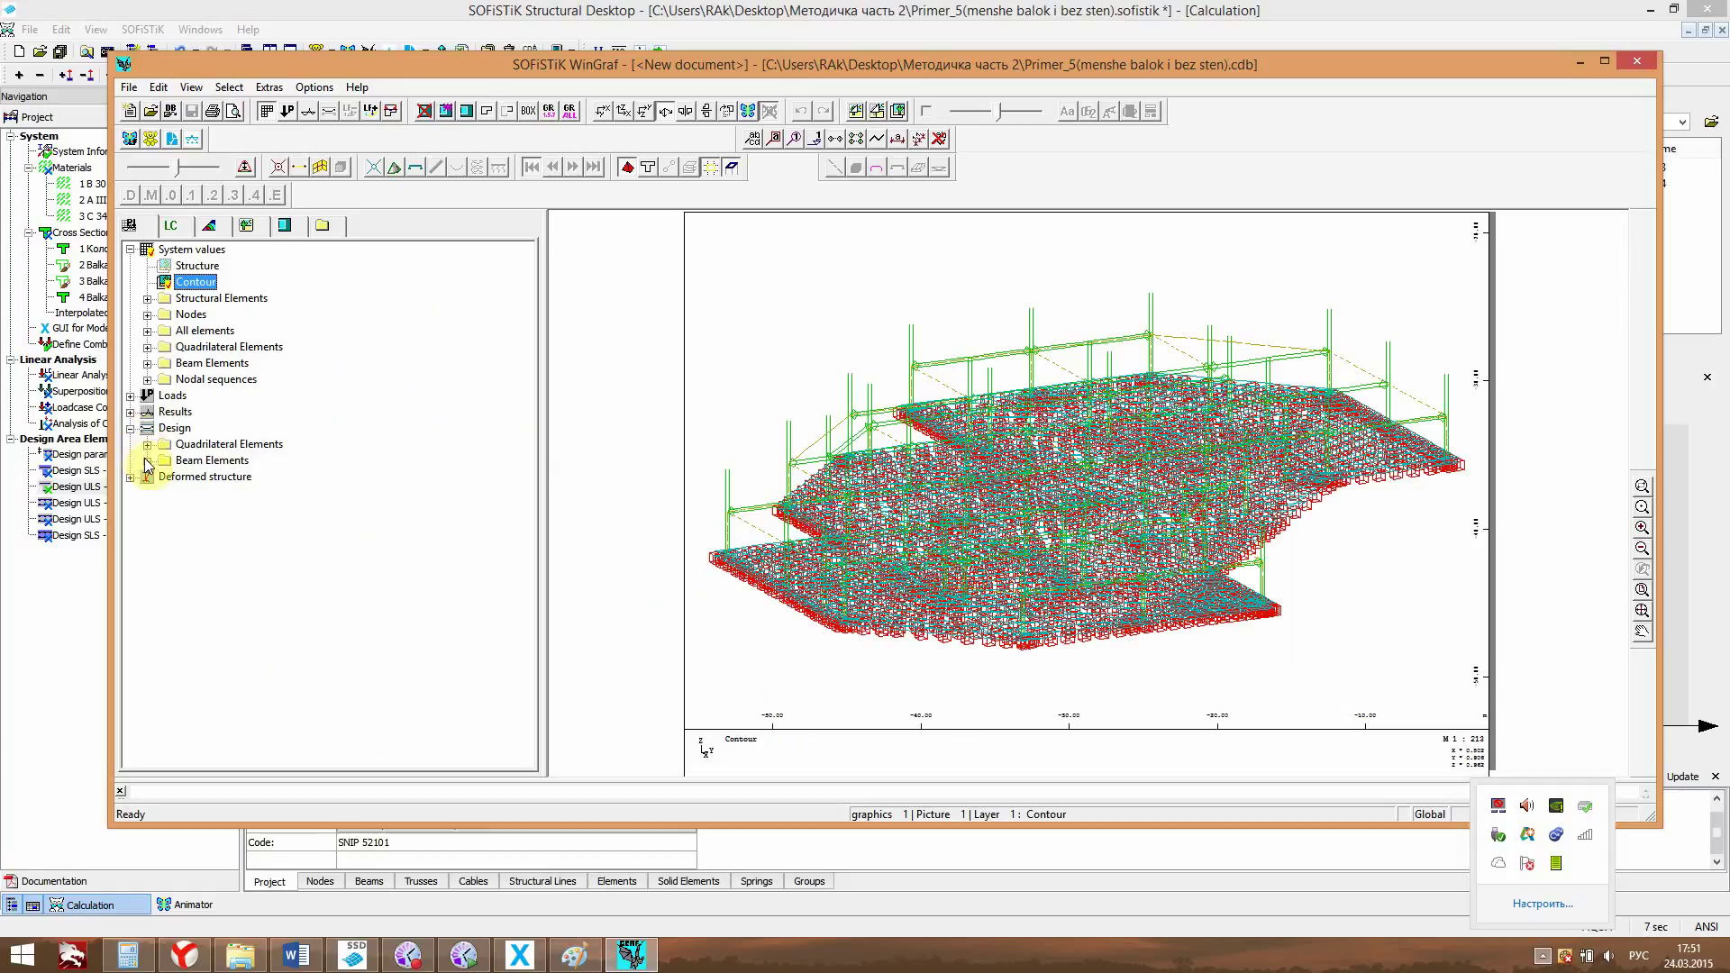
left_click(147, 461)
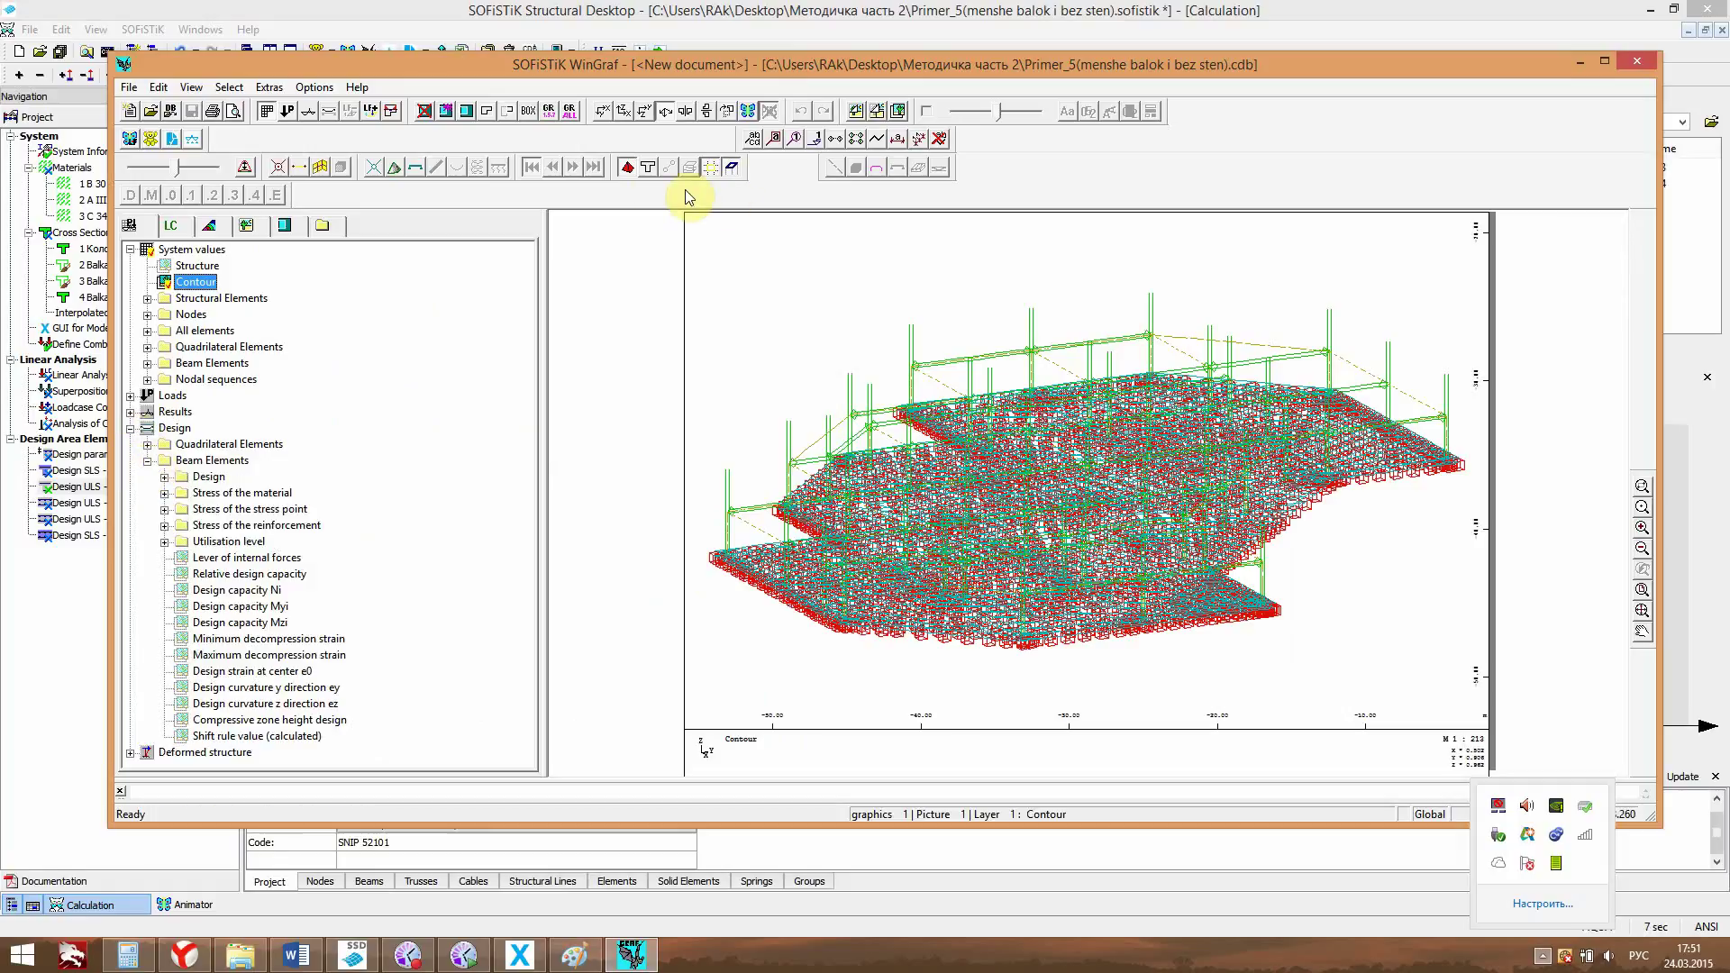
left_click(628, 168)
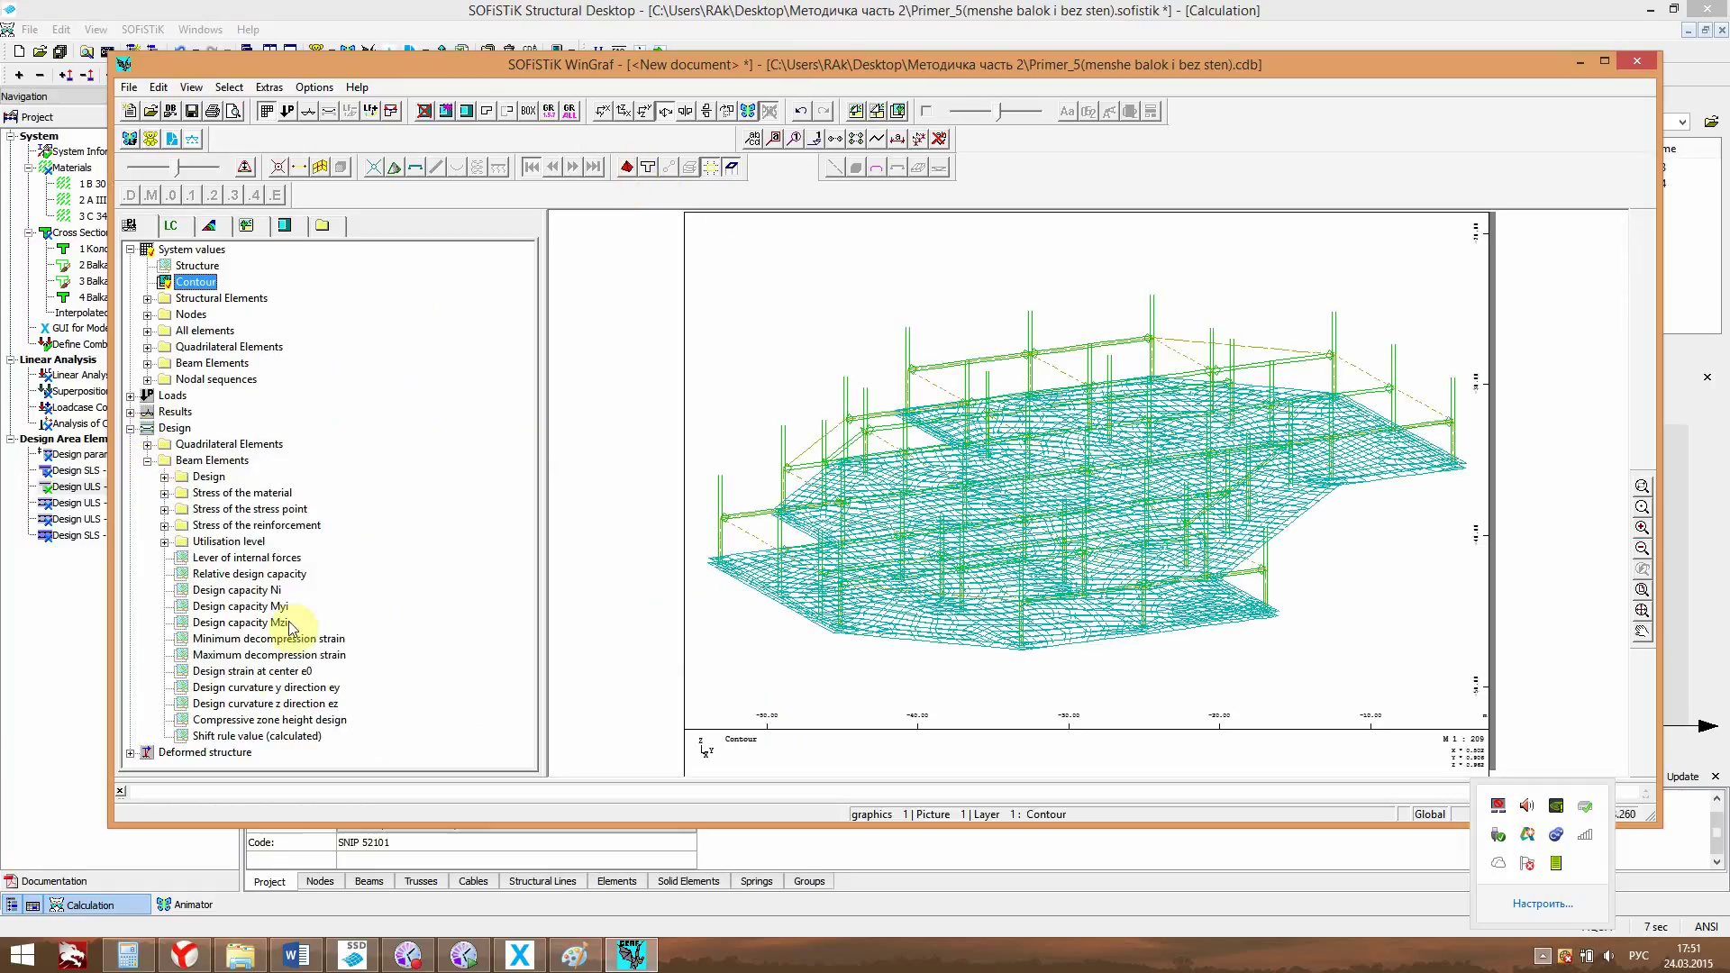
Plot the beam design result Longitudinal Reinforcements Lay. 0 and inspect it on the model.
double_click(173, 485)
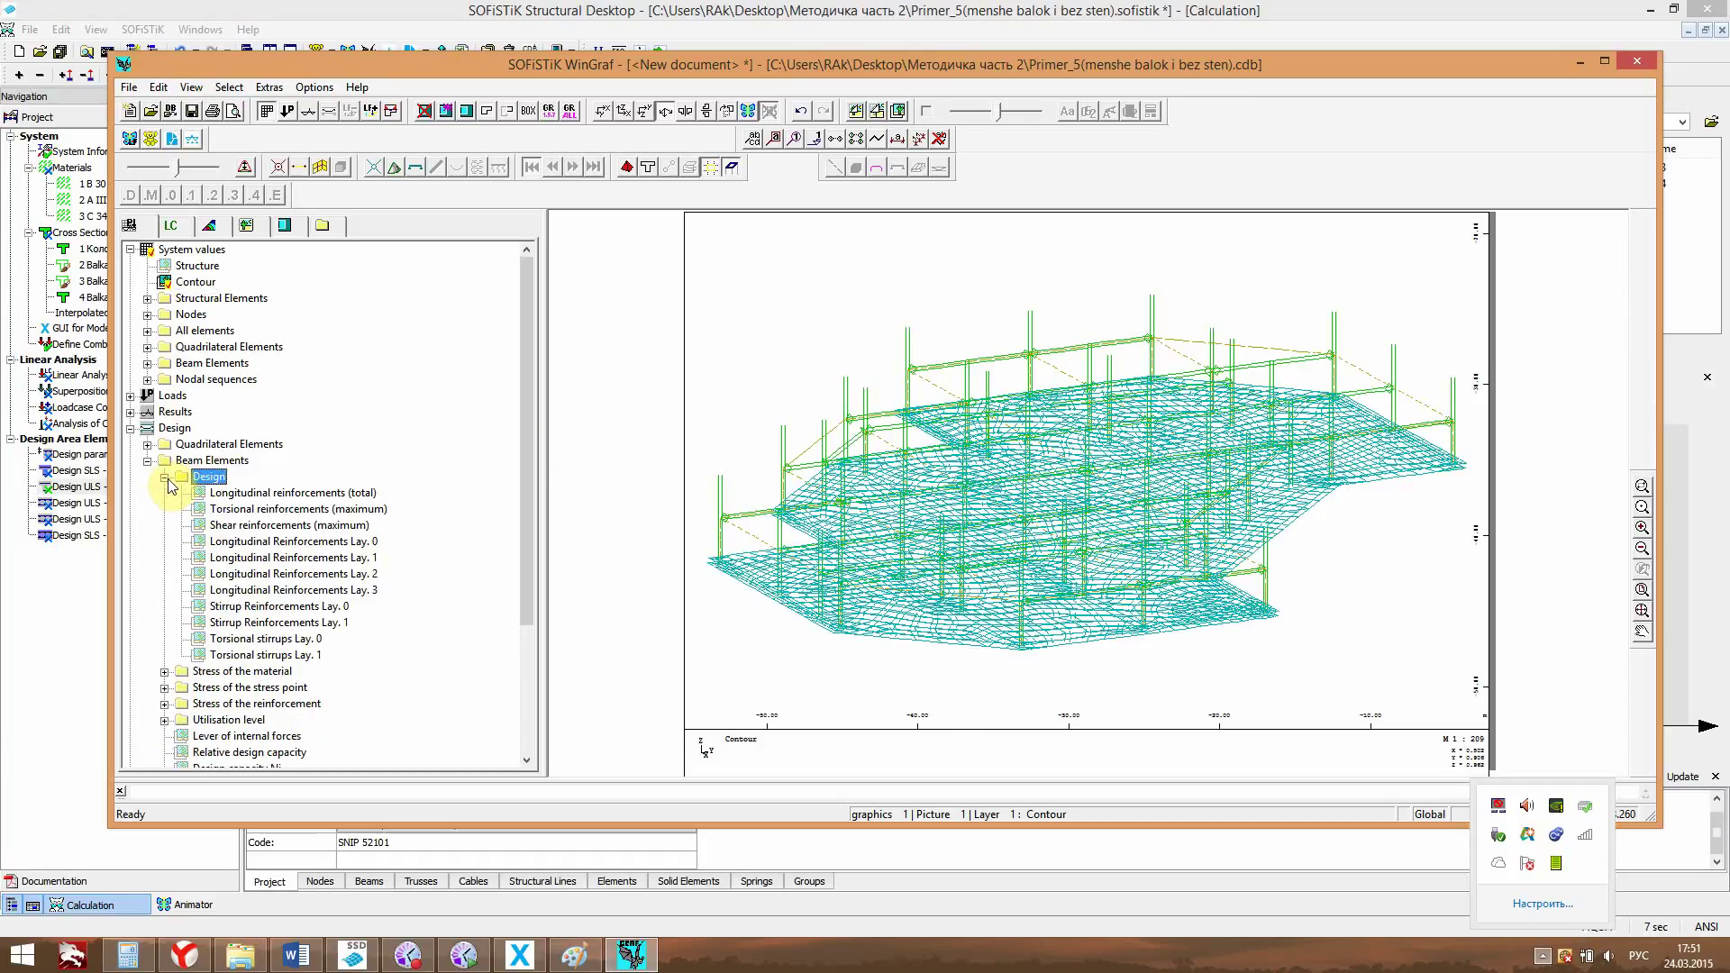
double_click(285, 542)
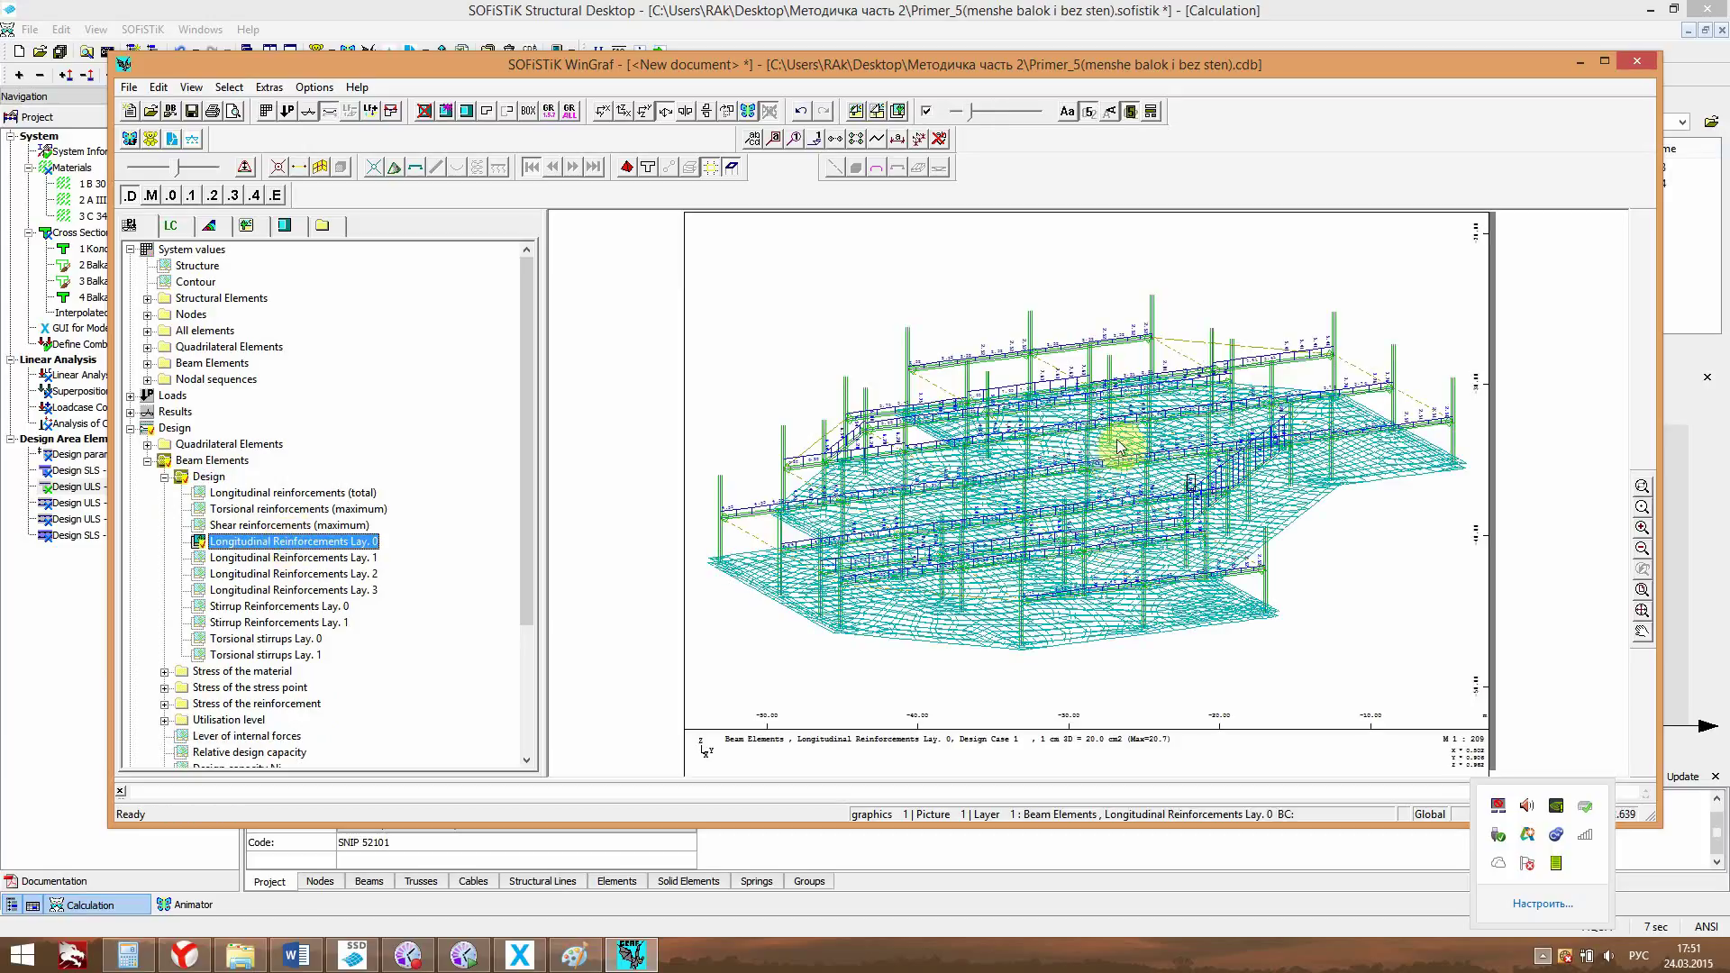
left_click(1184, 440)
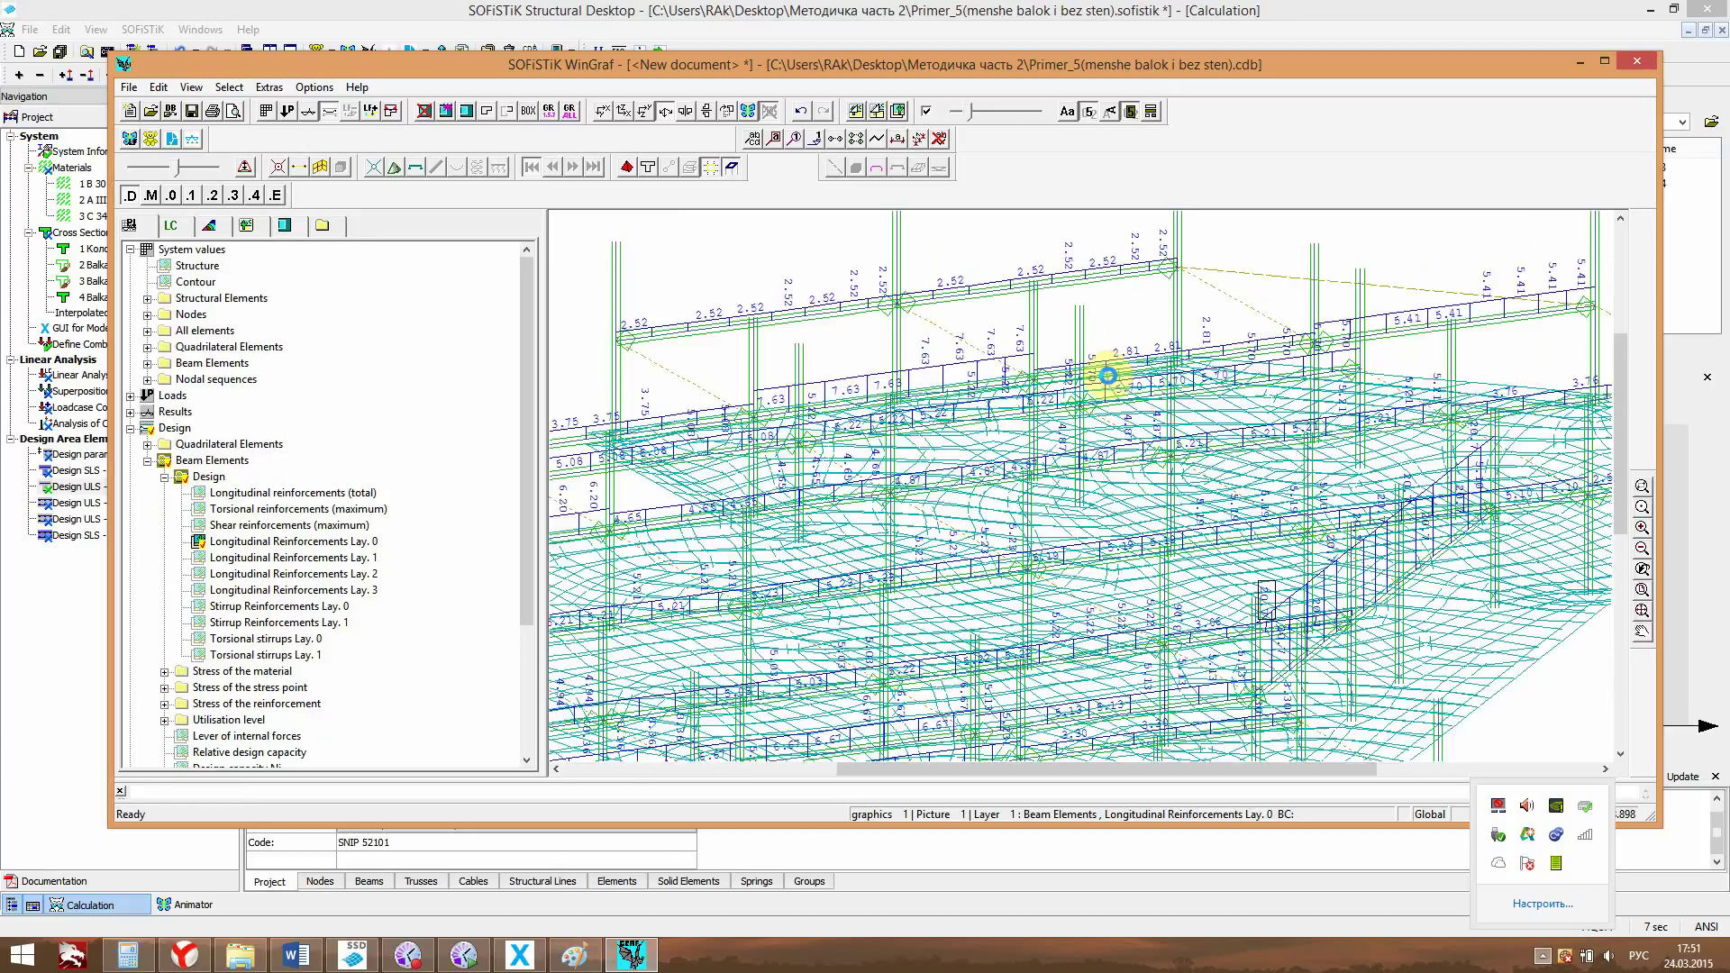
right_click(1108, 376)
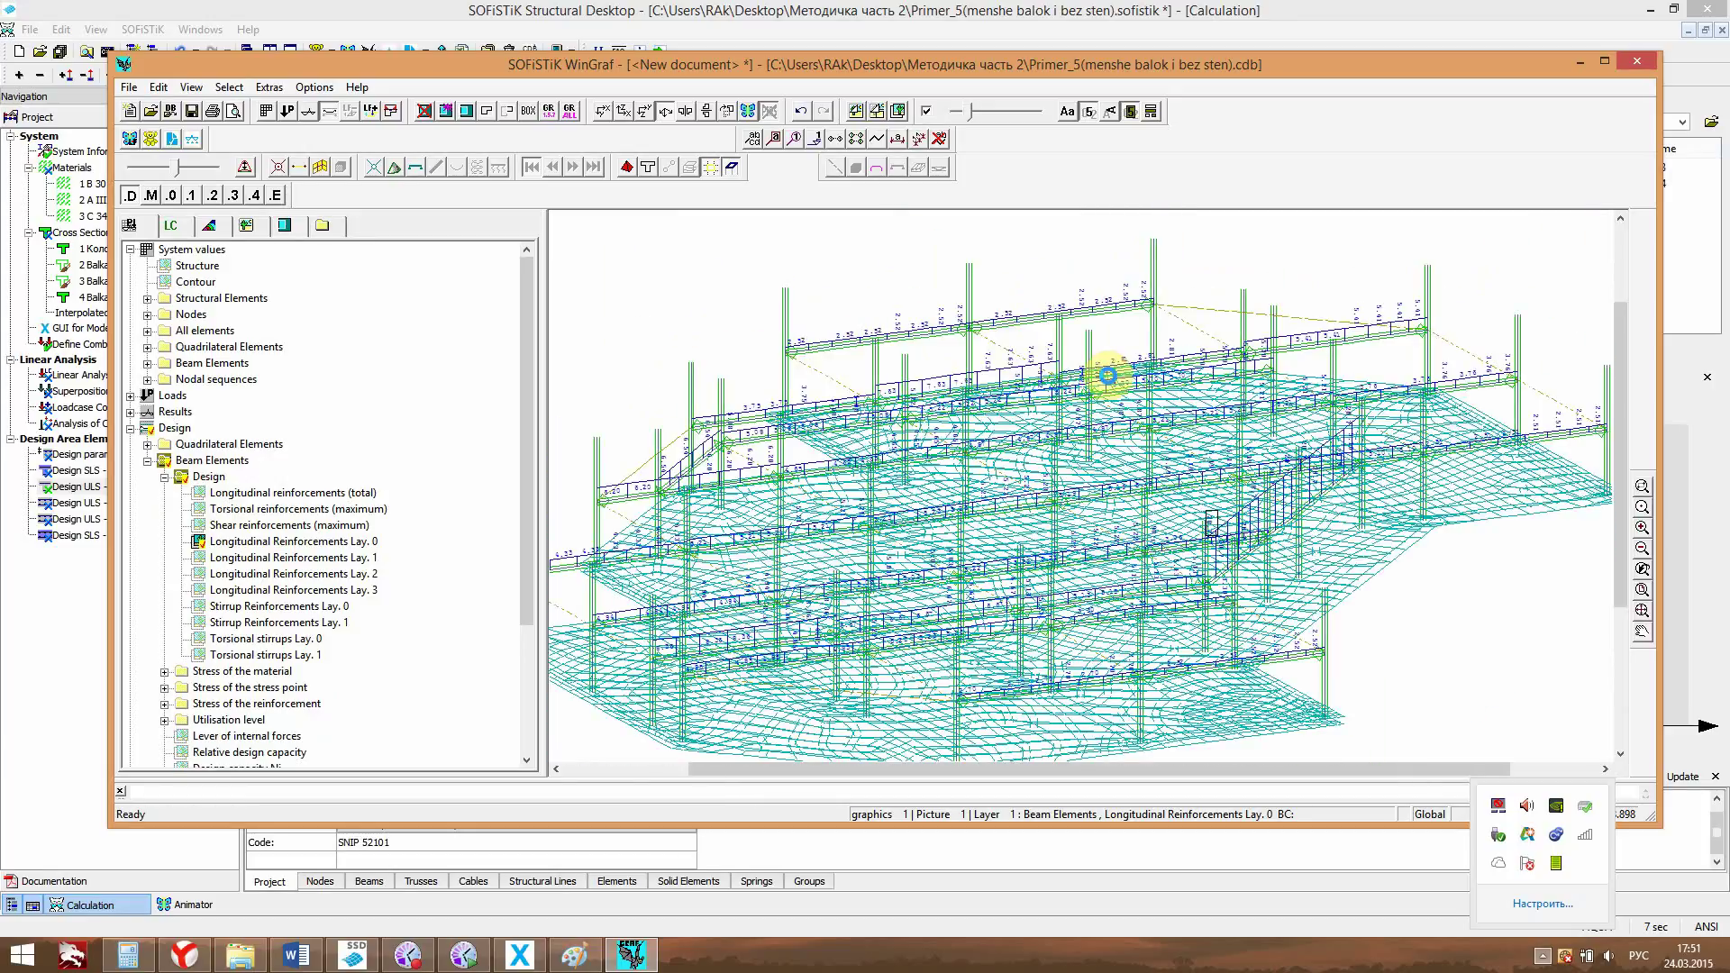
Plot the beam design result Longitudinal Reinforcements Lay. 1 and inspect its values along the beams.
scroll(957, 454, "up", 1)
scroll(957, 453, "up", 1)
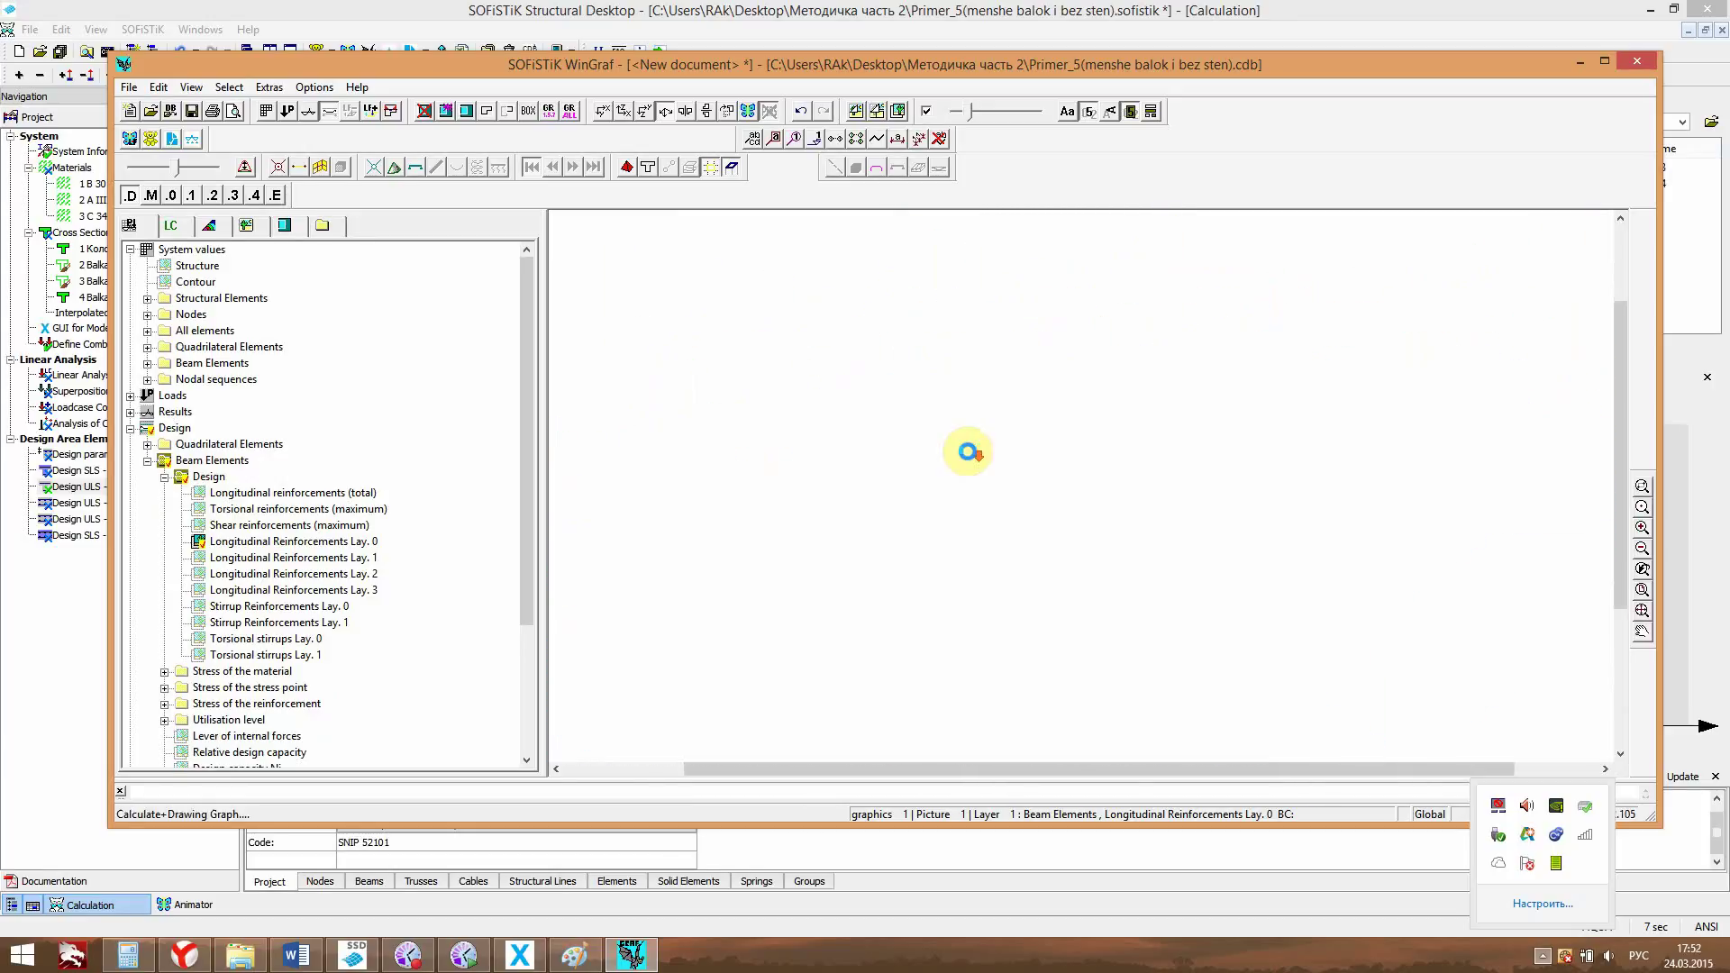
scroll(1235, 529, "up", 1)
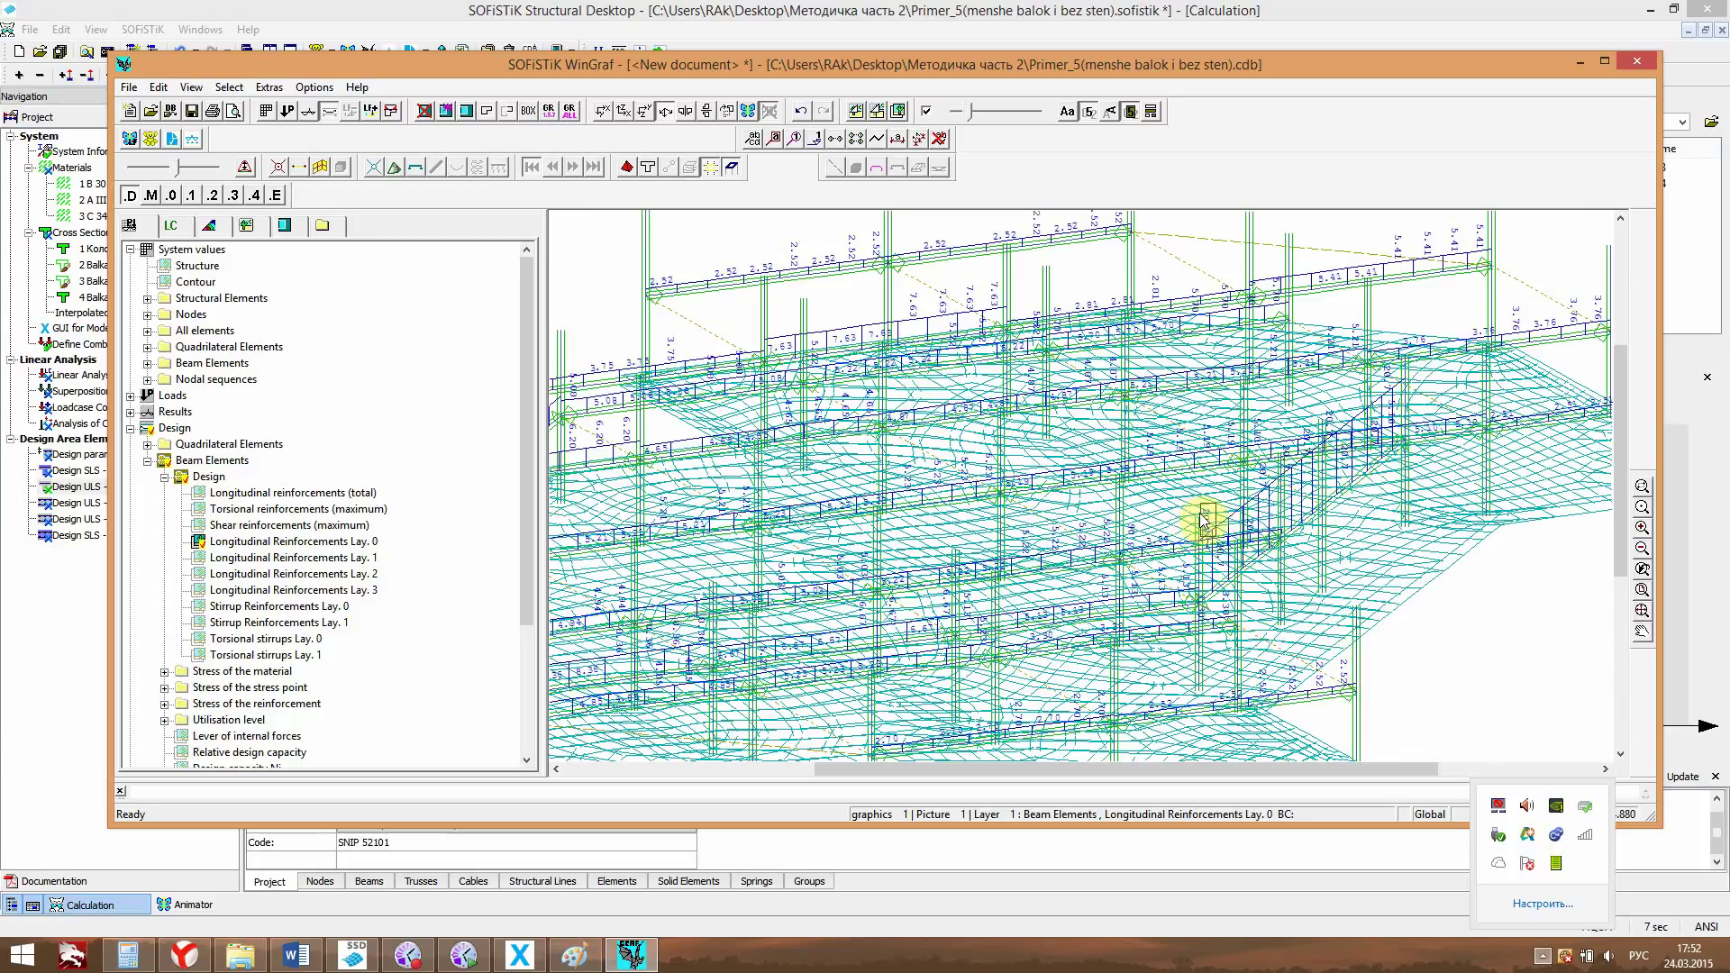
scroll(1203, 524, "down", 3)
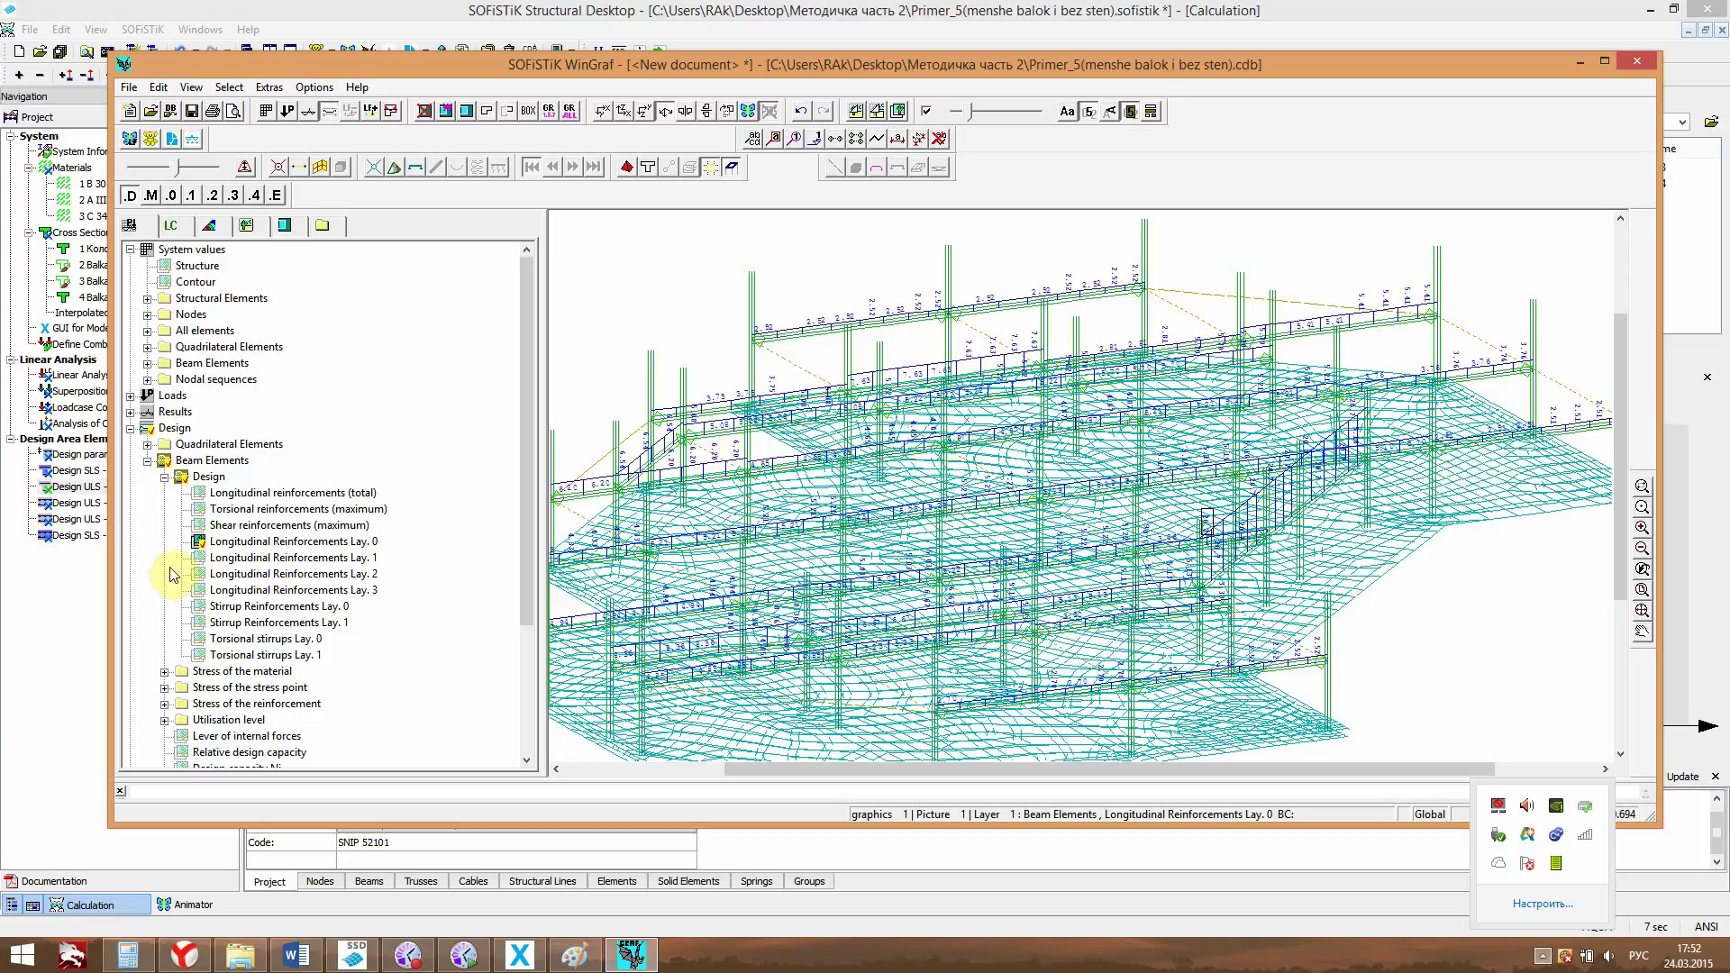
left_click(239, 545)
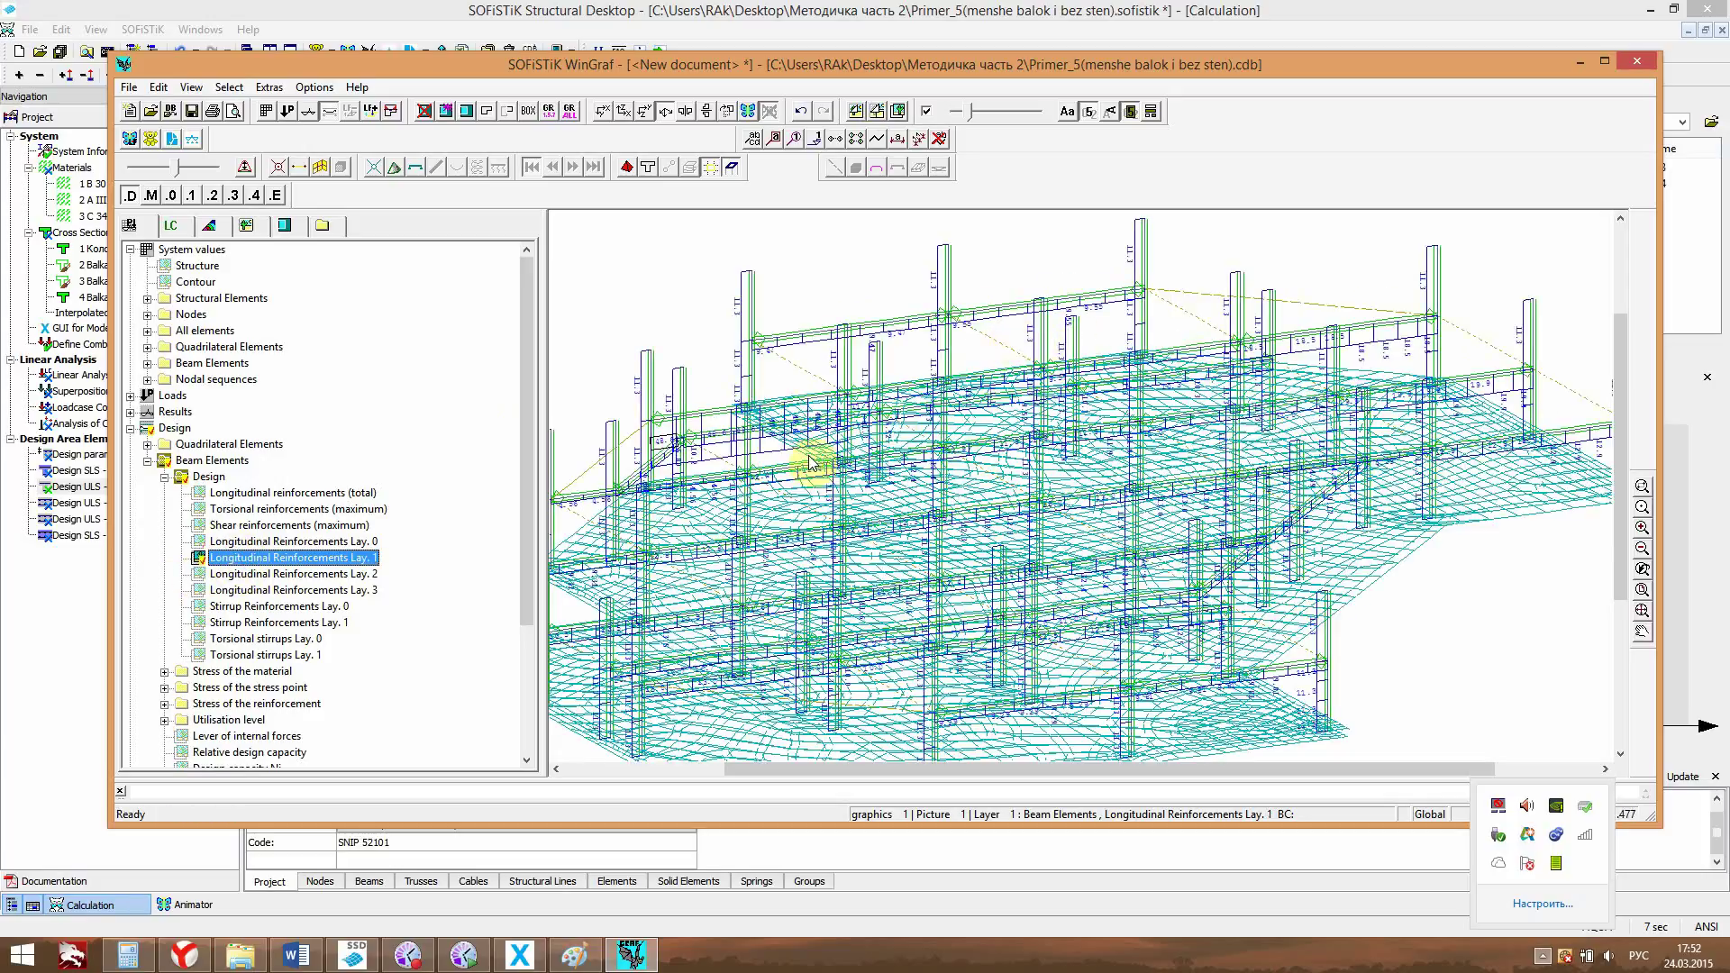
left_click(754, 436)
scroll(651, 441, "up", 1)
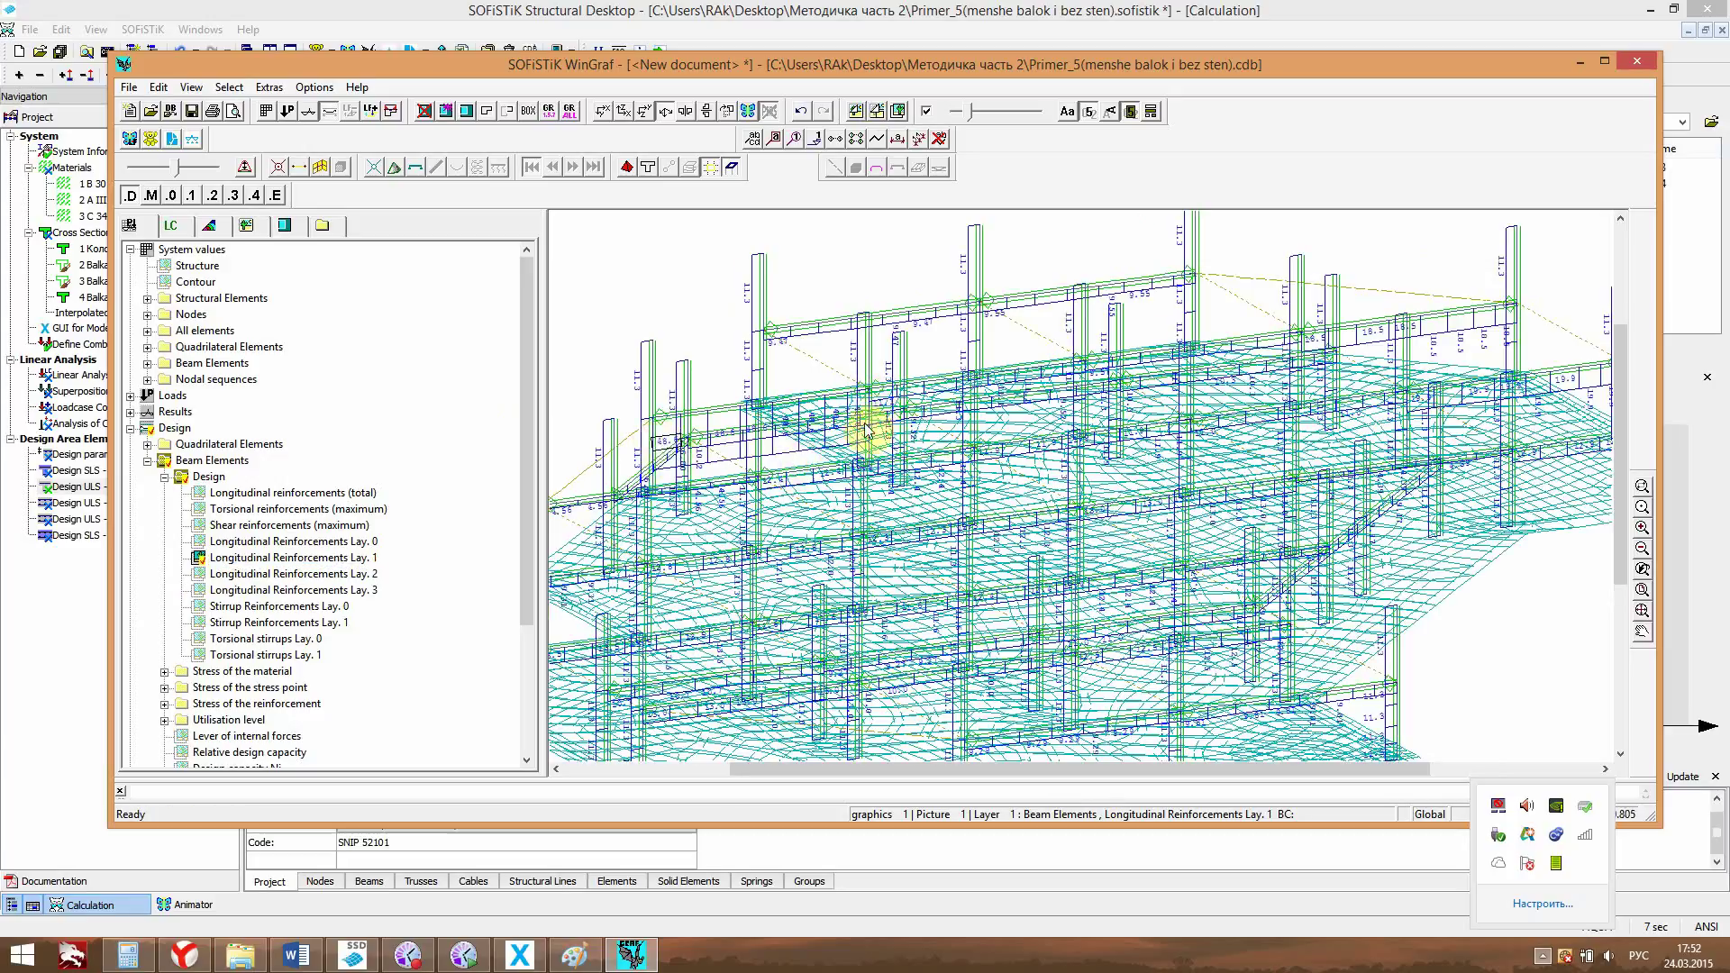
scroll(901, 487, "down", 1)
scroll(1039, 496, "down", 1)
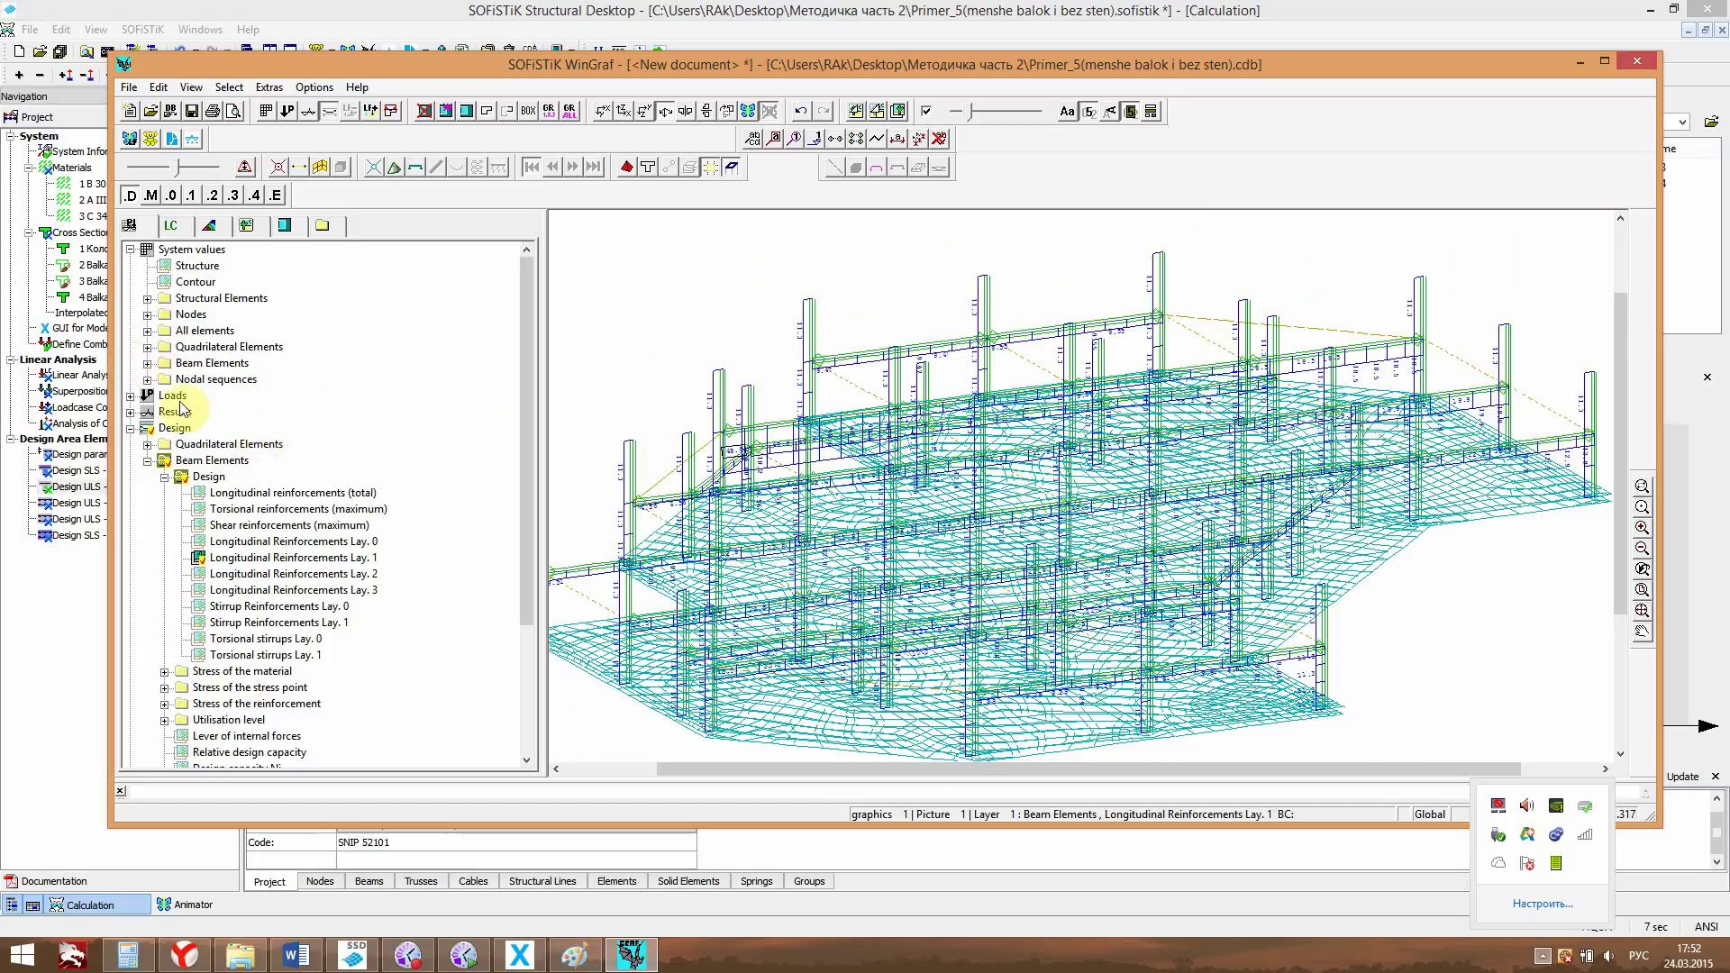
Close WinGraf without saving the graphics document.
left_click(1638, 62)
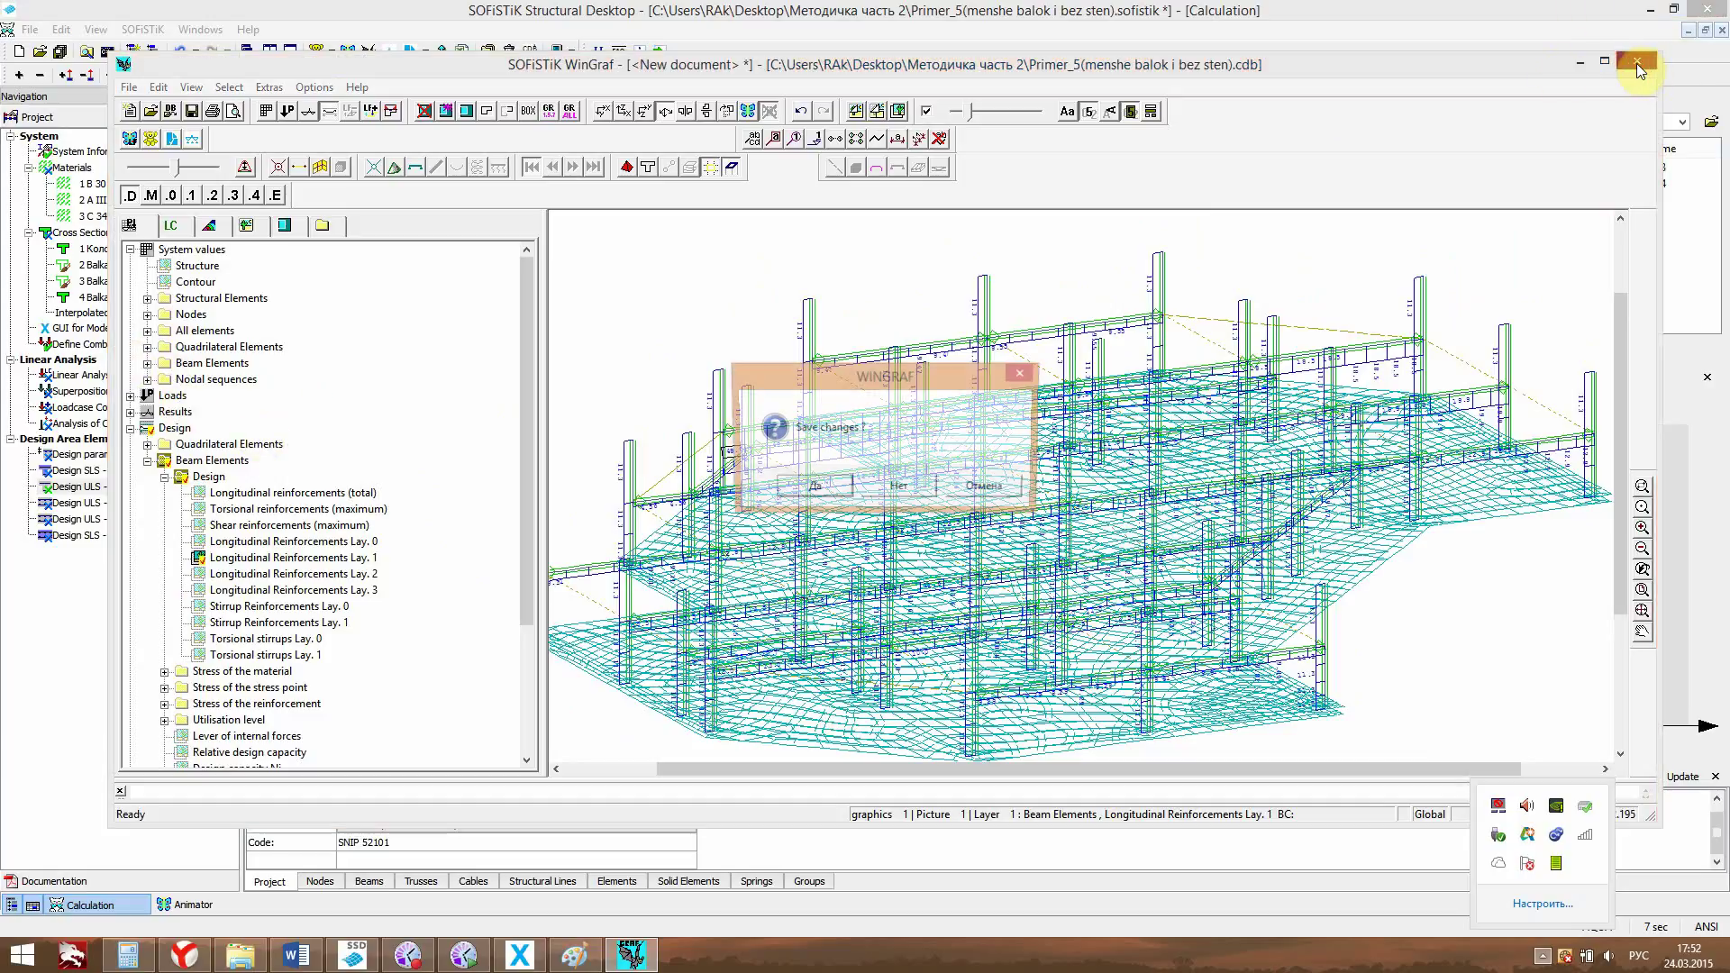
left_click(769, 482)
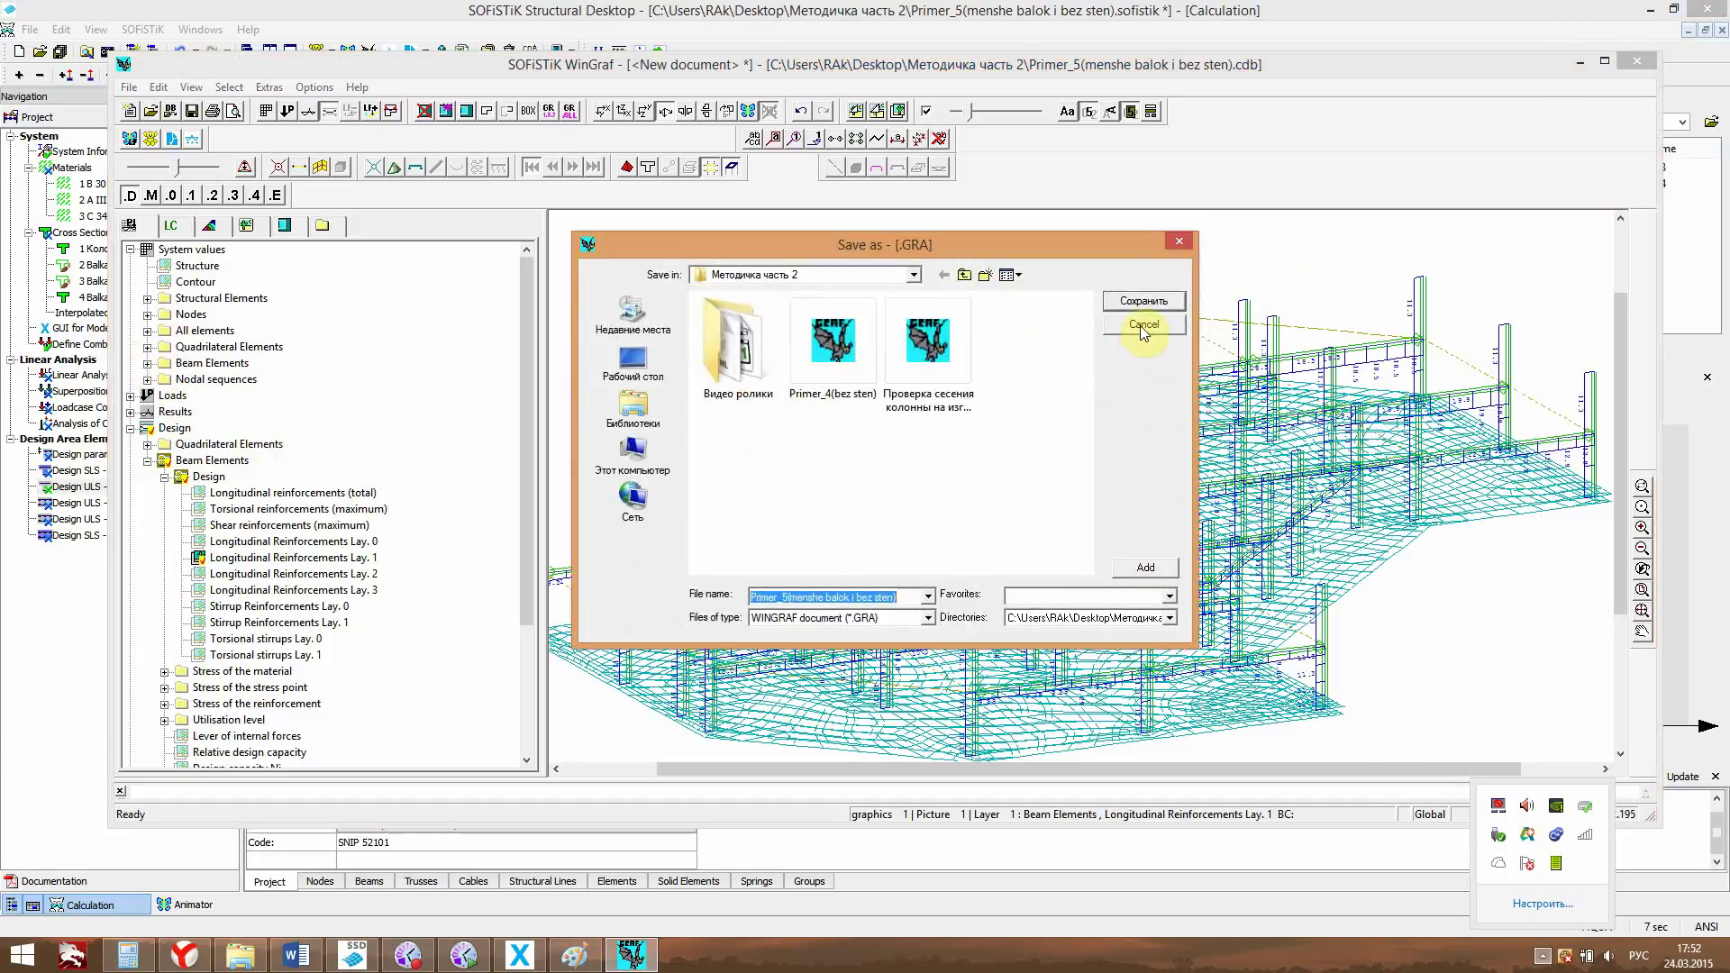
left_click(1141, 328)
left_click(915, 492)
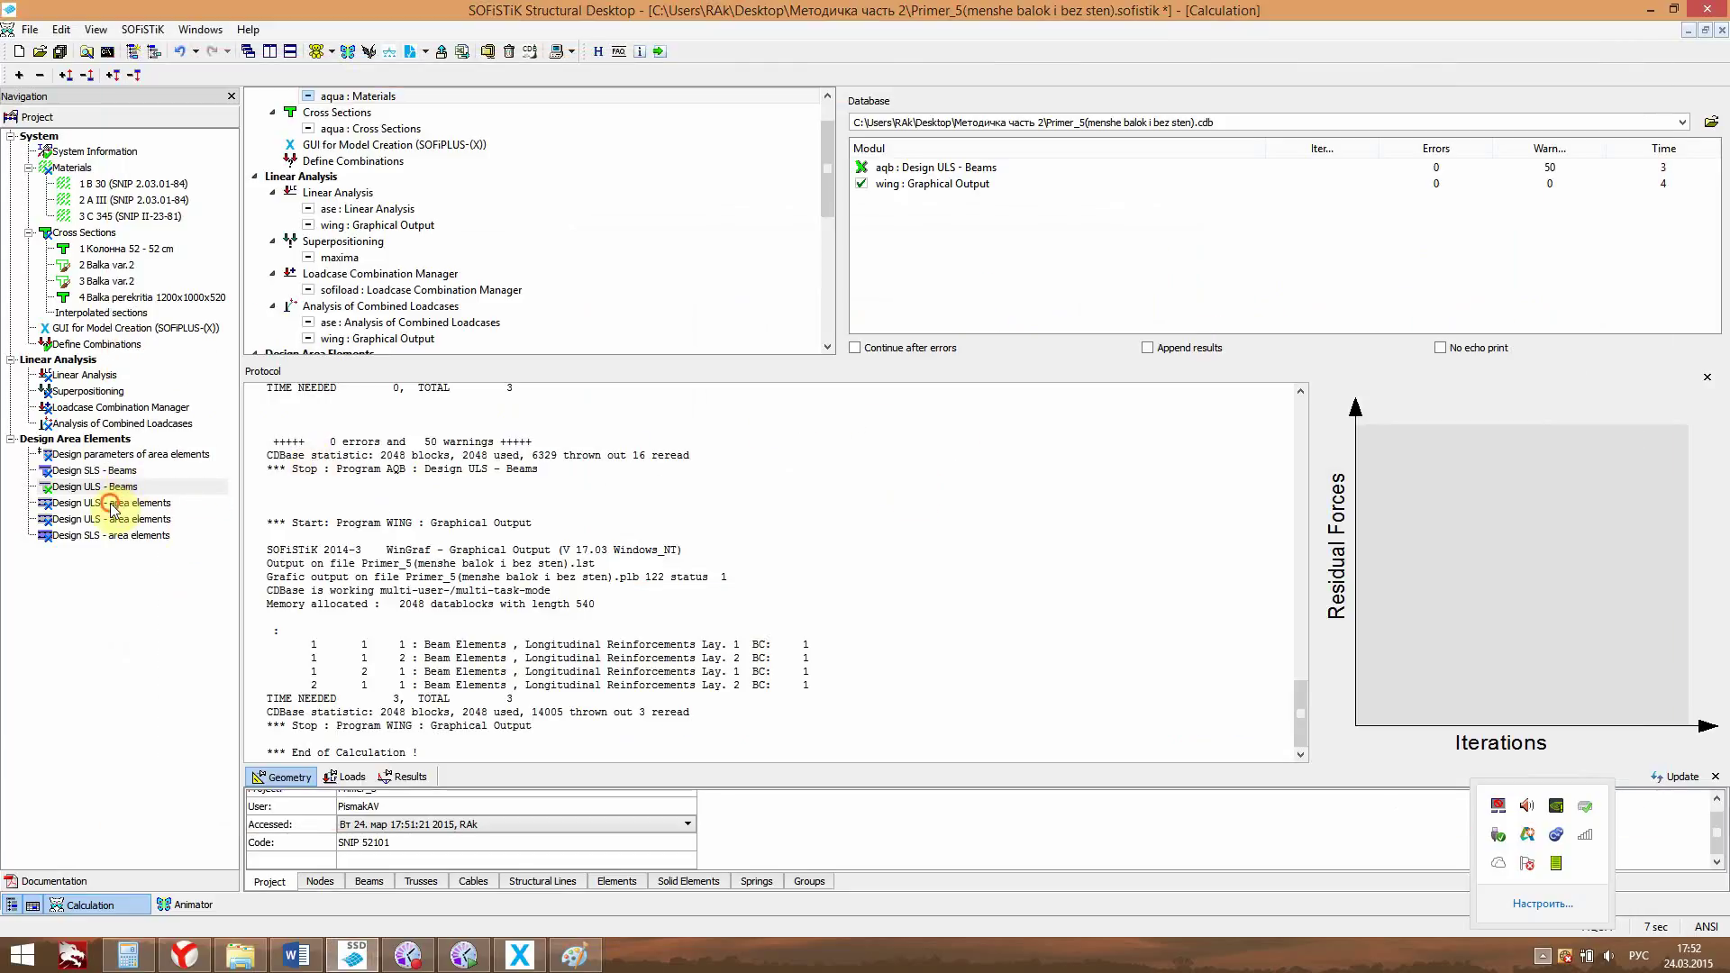
Open the first Design ULS - area elements task and add load cases 2101, 2102, 2105 and 2106 to the selection.
left_click(110, 505)
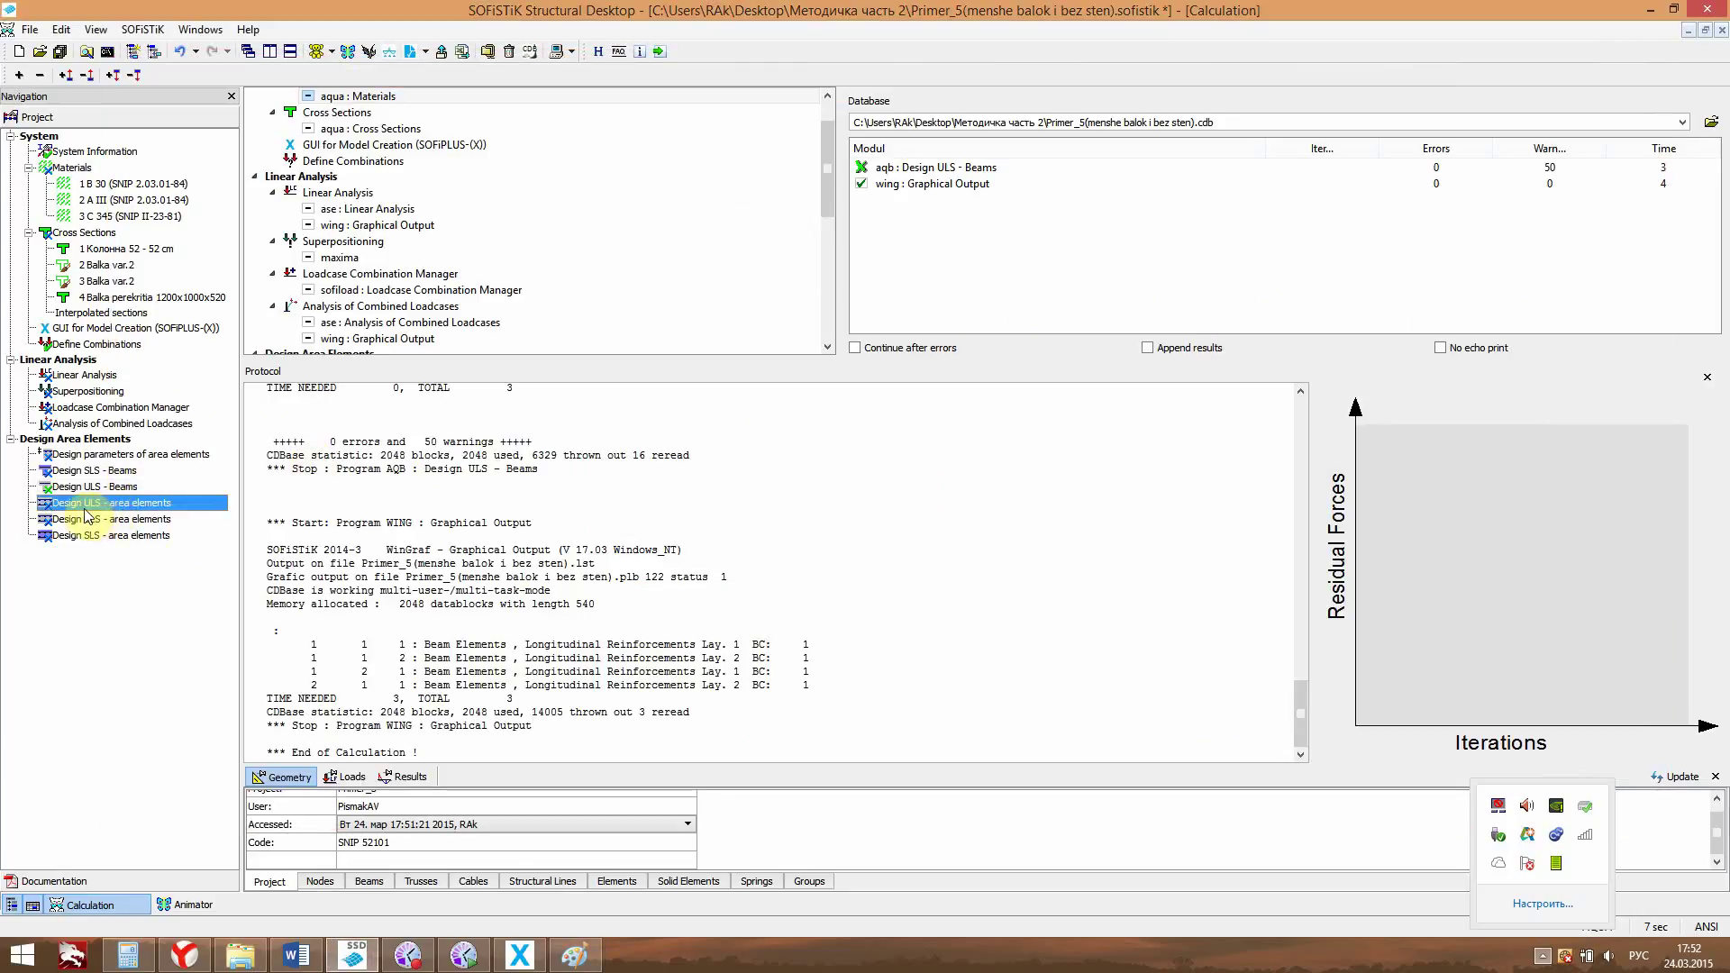
double_click(87, 506)
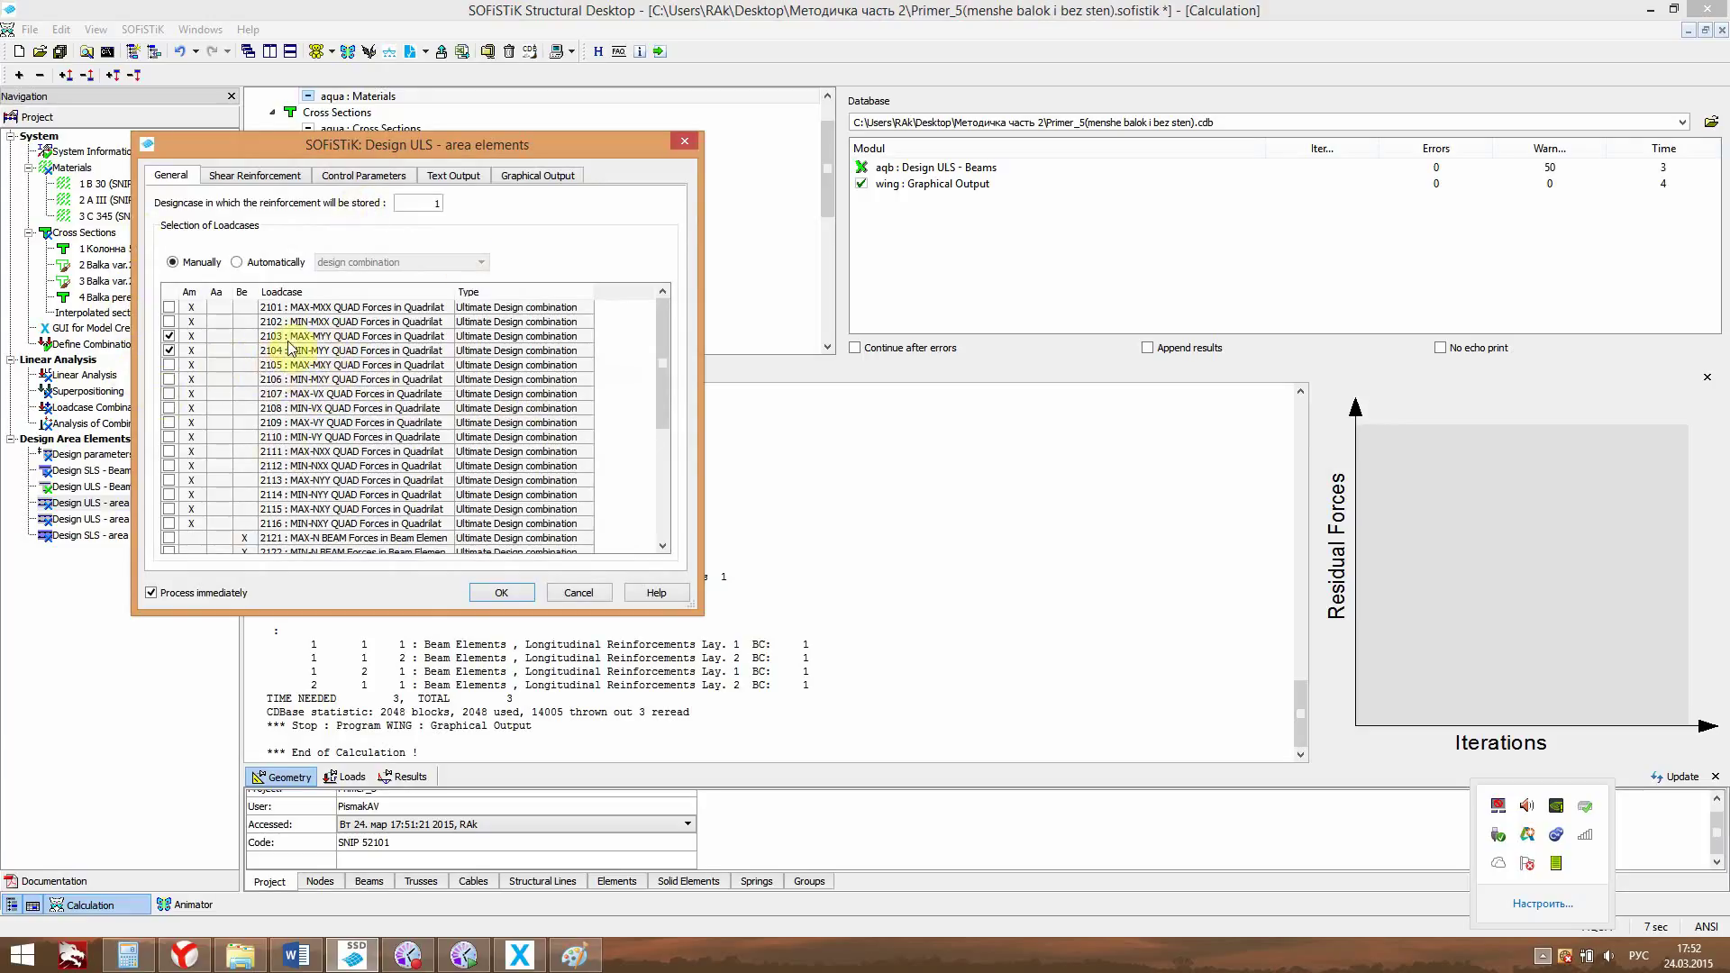
scroll(658, 355, "down", 1)
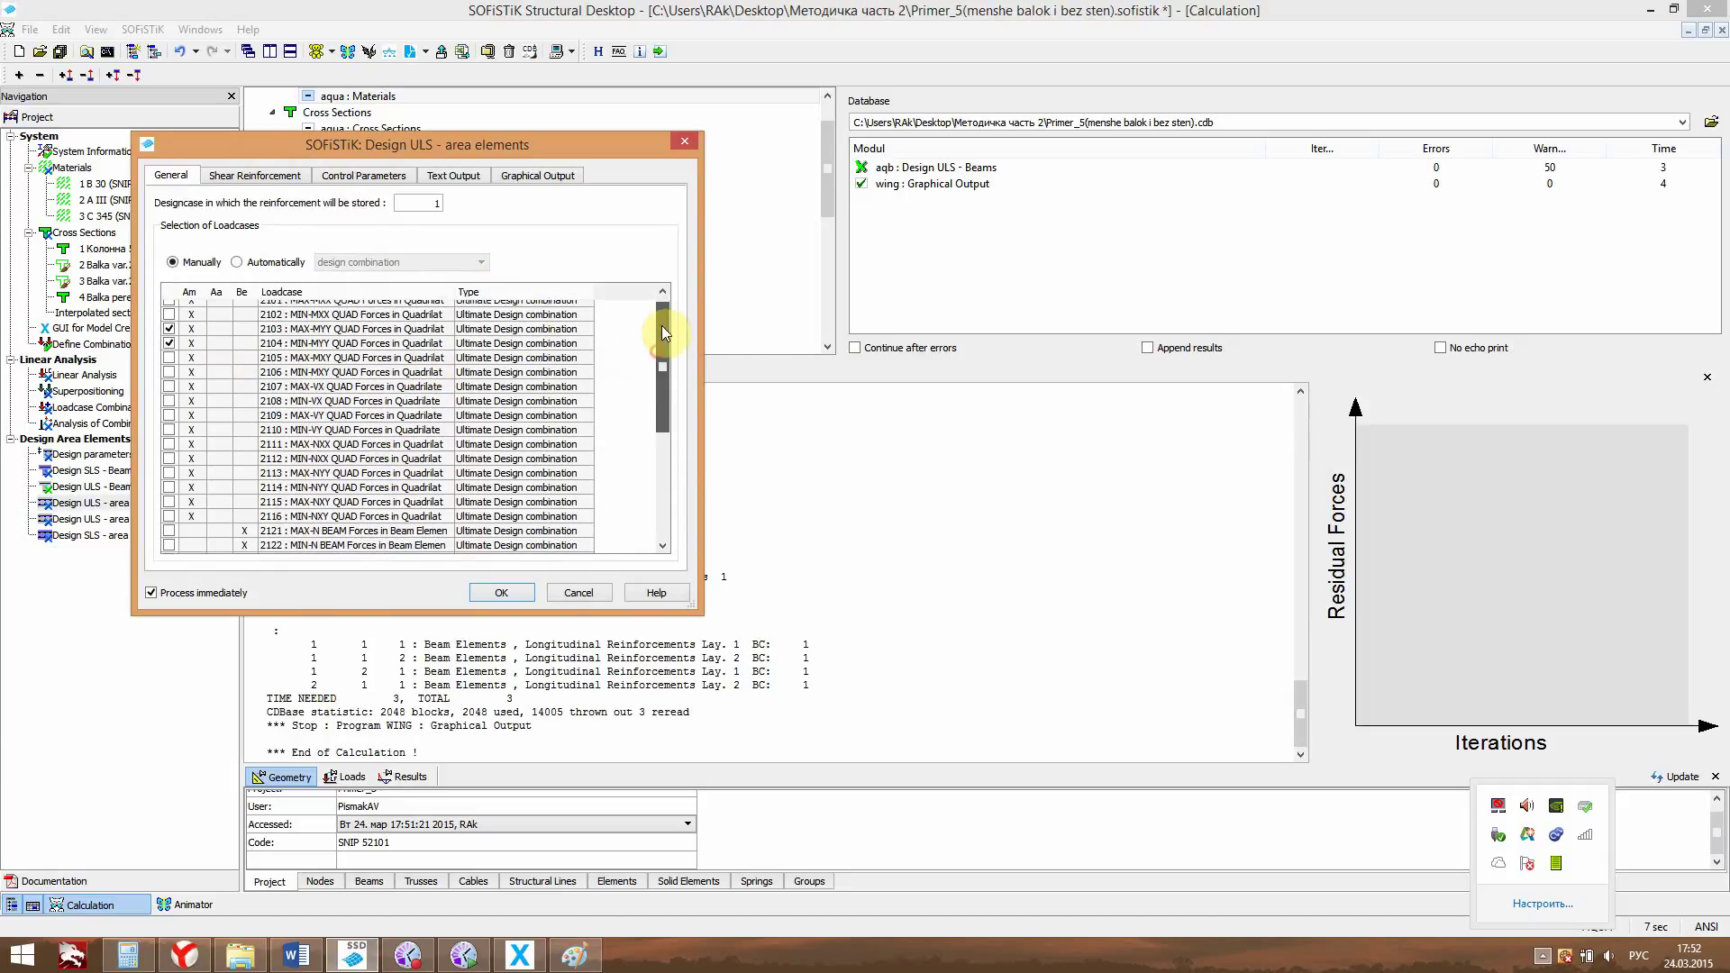
scroll(661, 326, "up", 1)
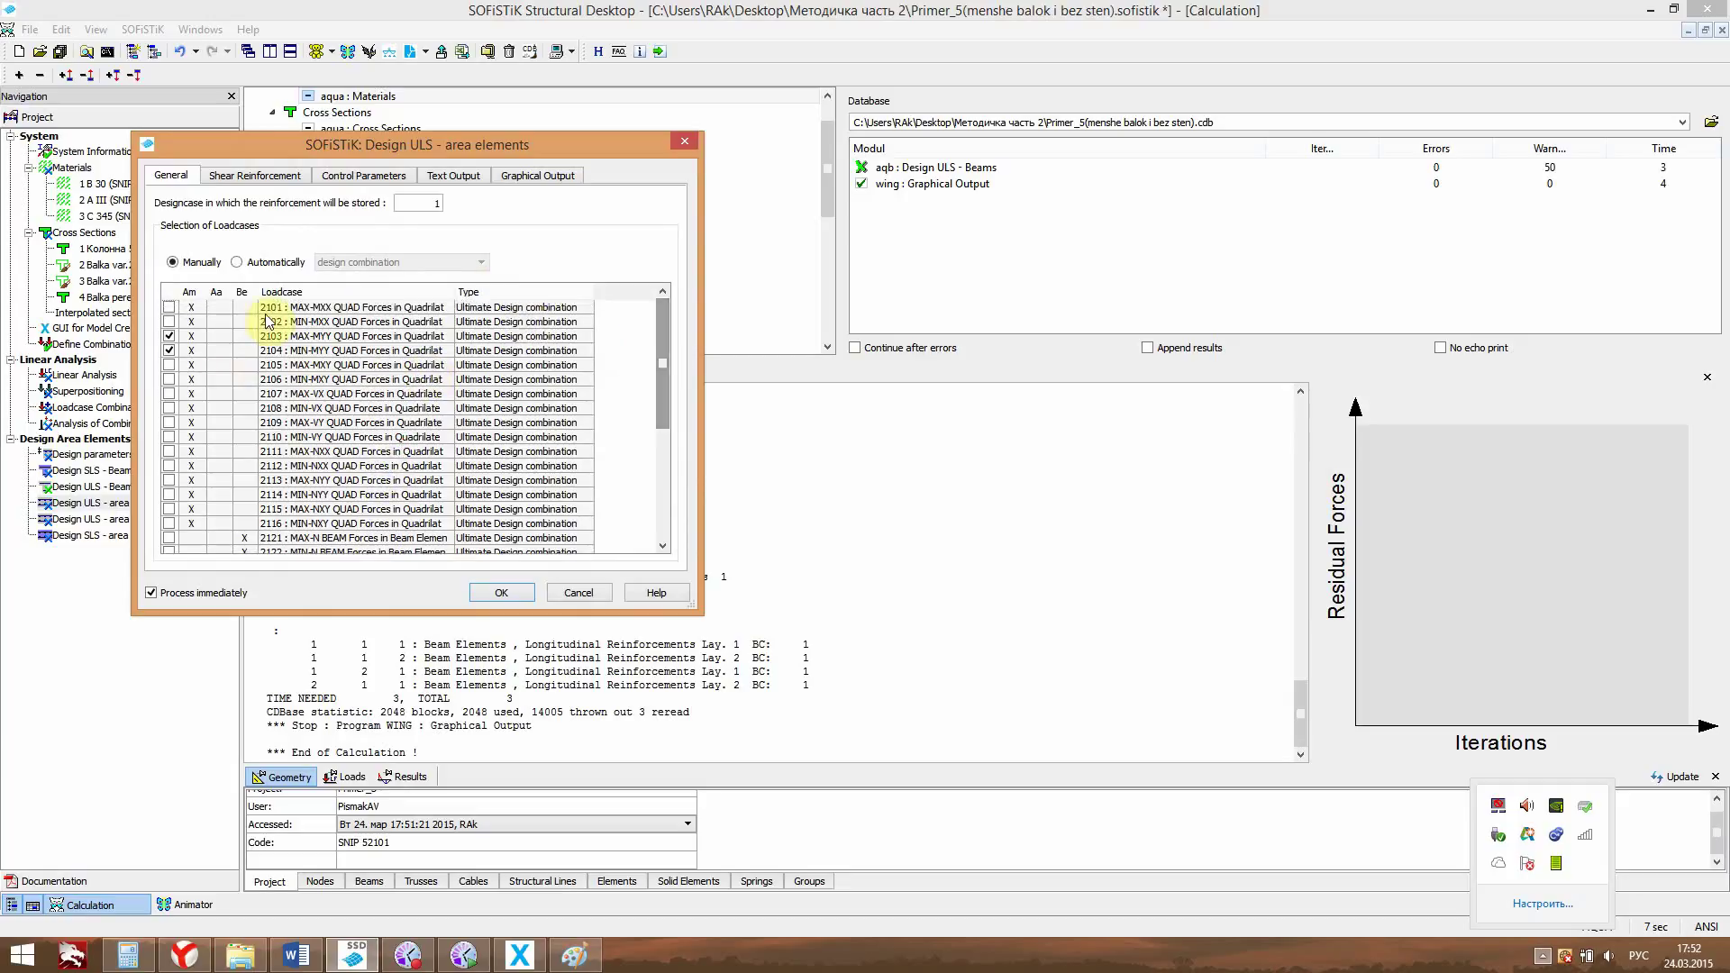
left_click(168, 308)
left_click(169, 322)
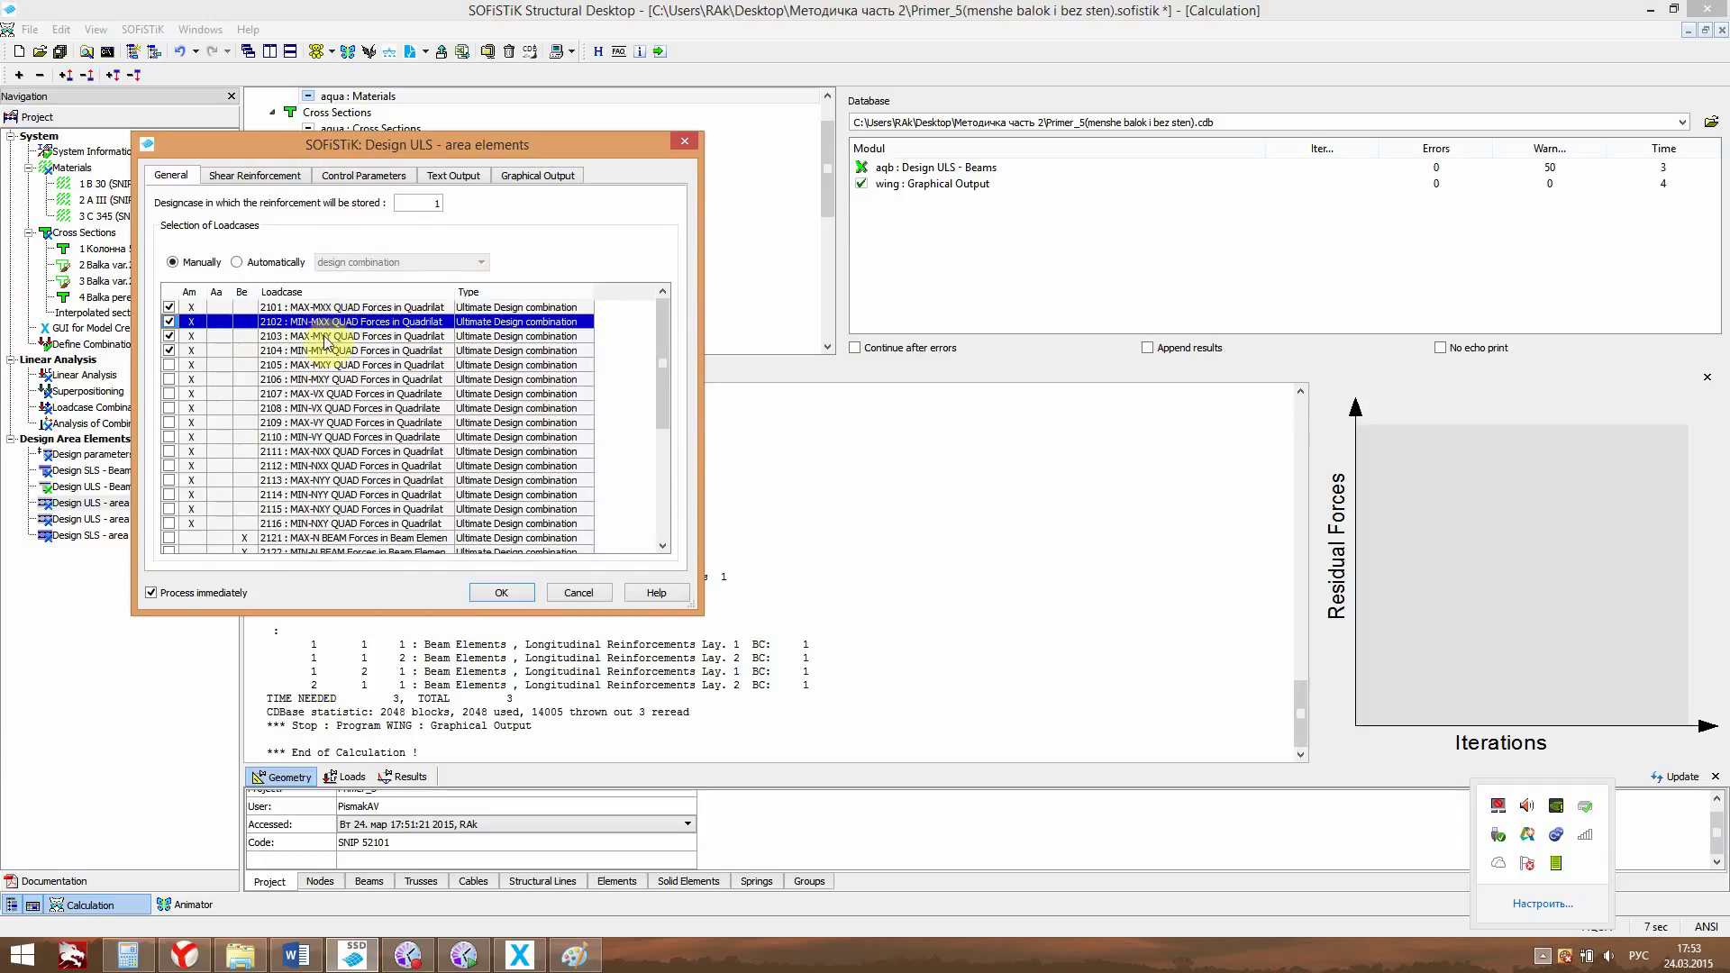
left_click(169, 365)
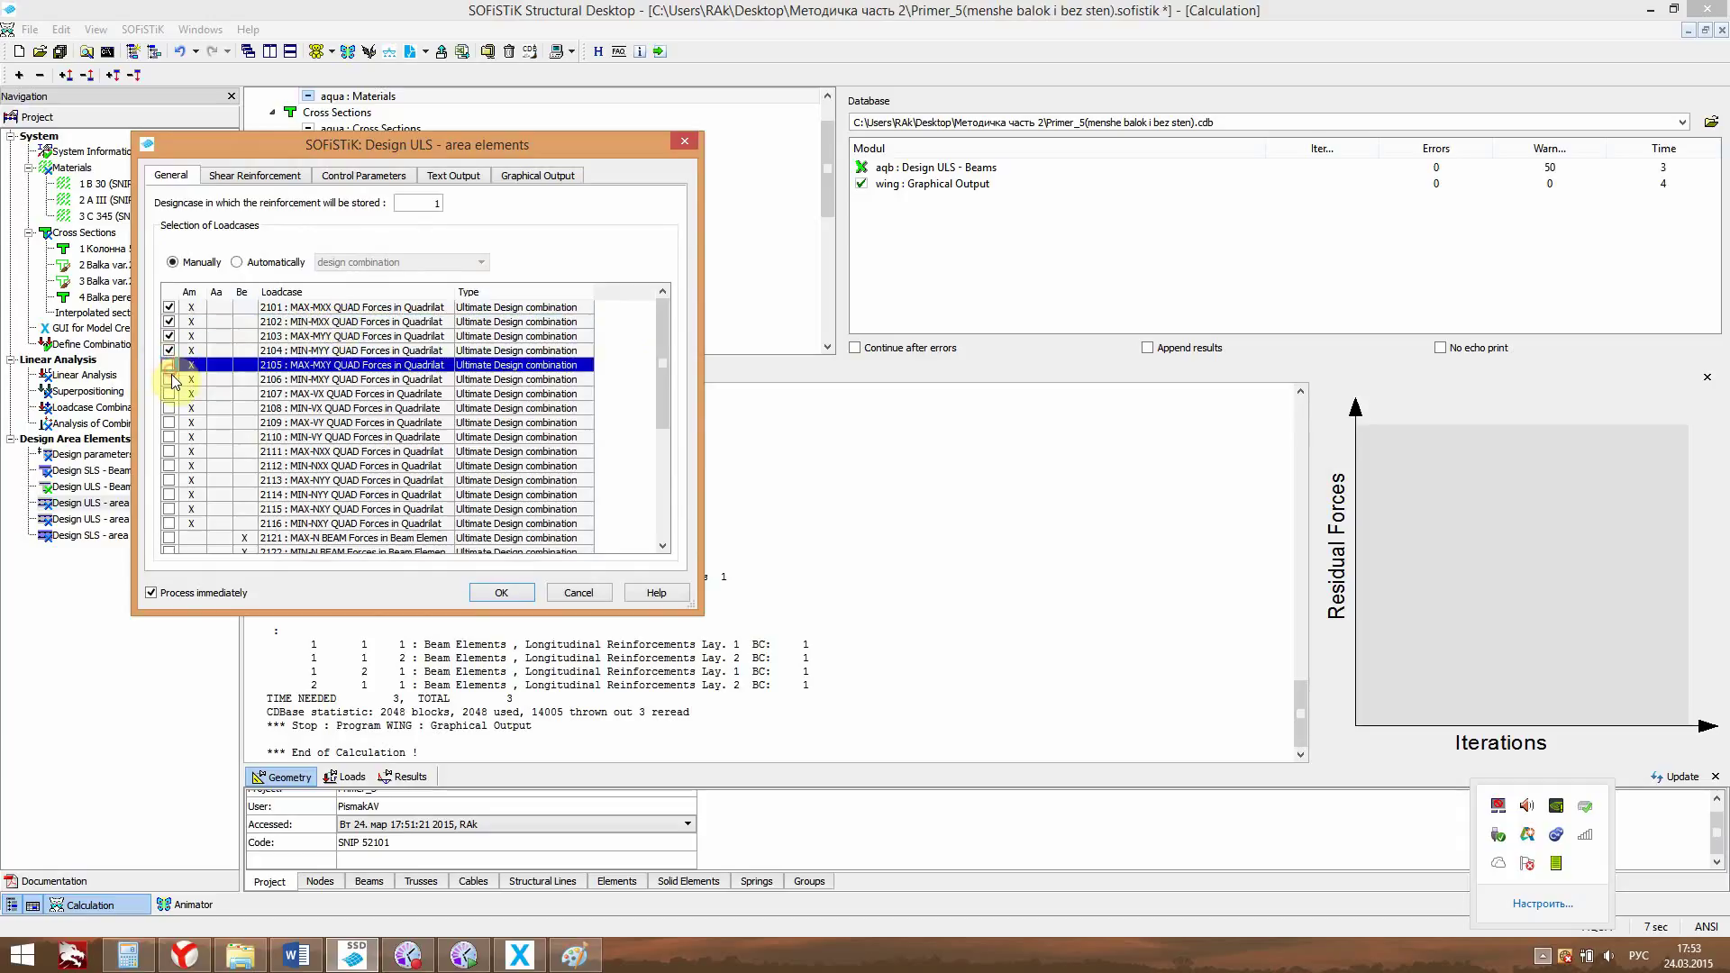
left_click(169, 380)
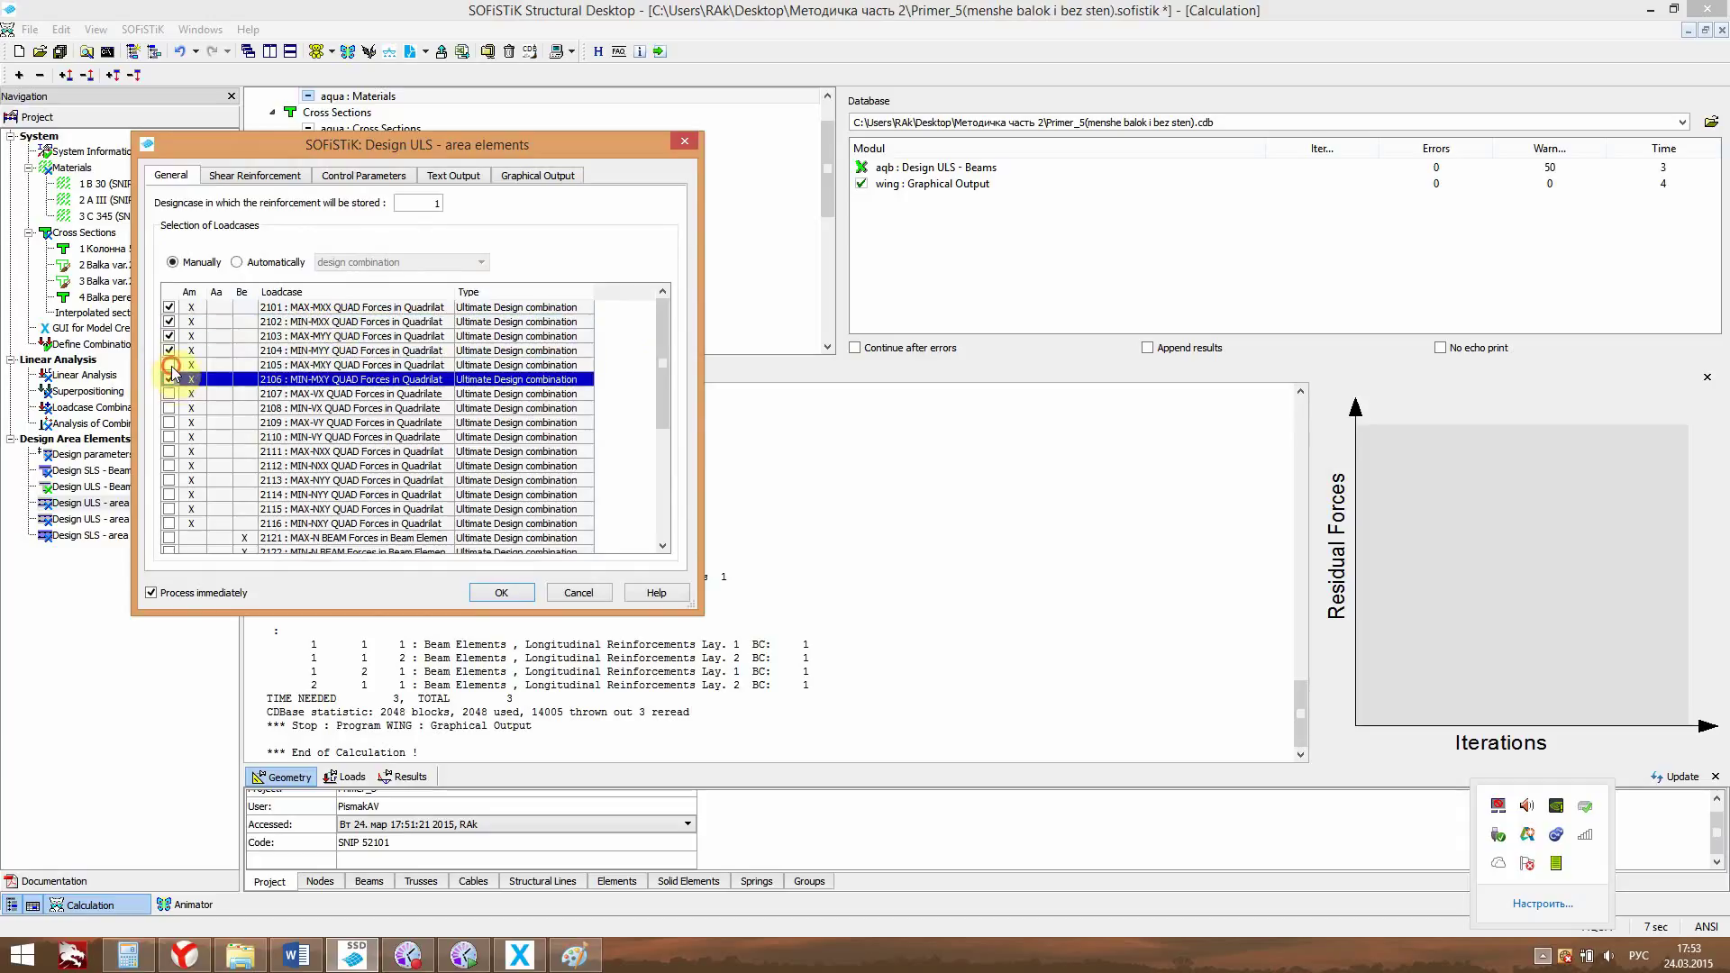
Review the shear reinforcement and control parameter settings of the area element ULS design and run the calculation.
left_click(256, 180)
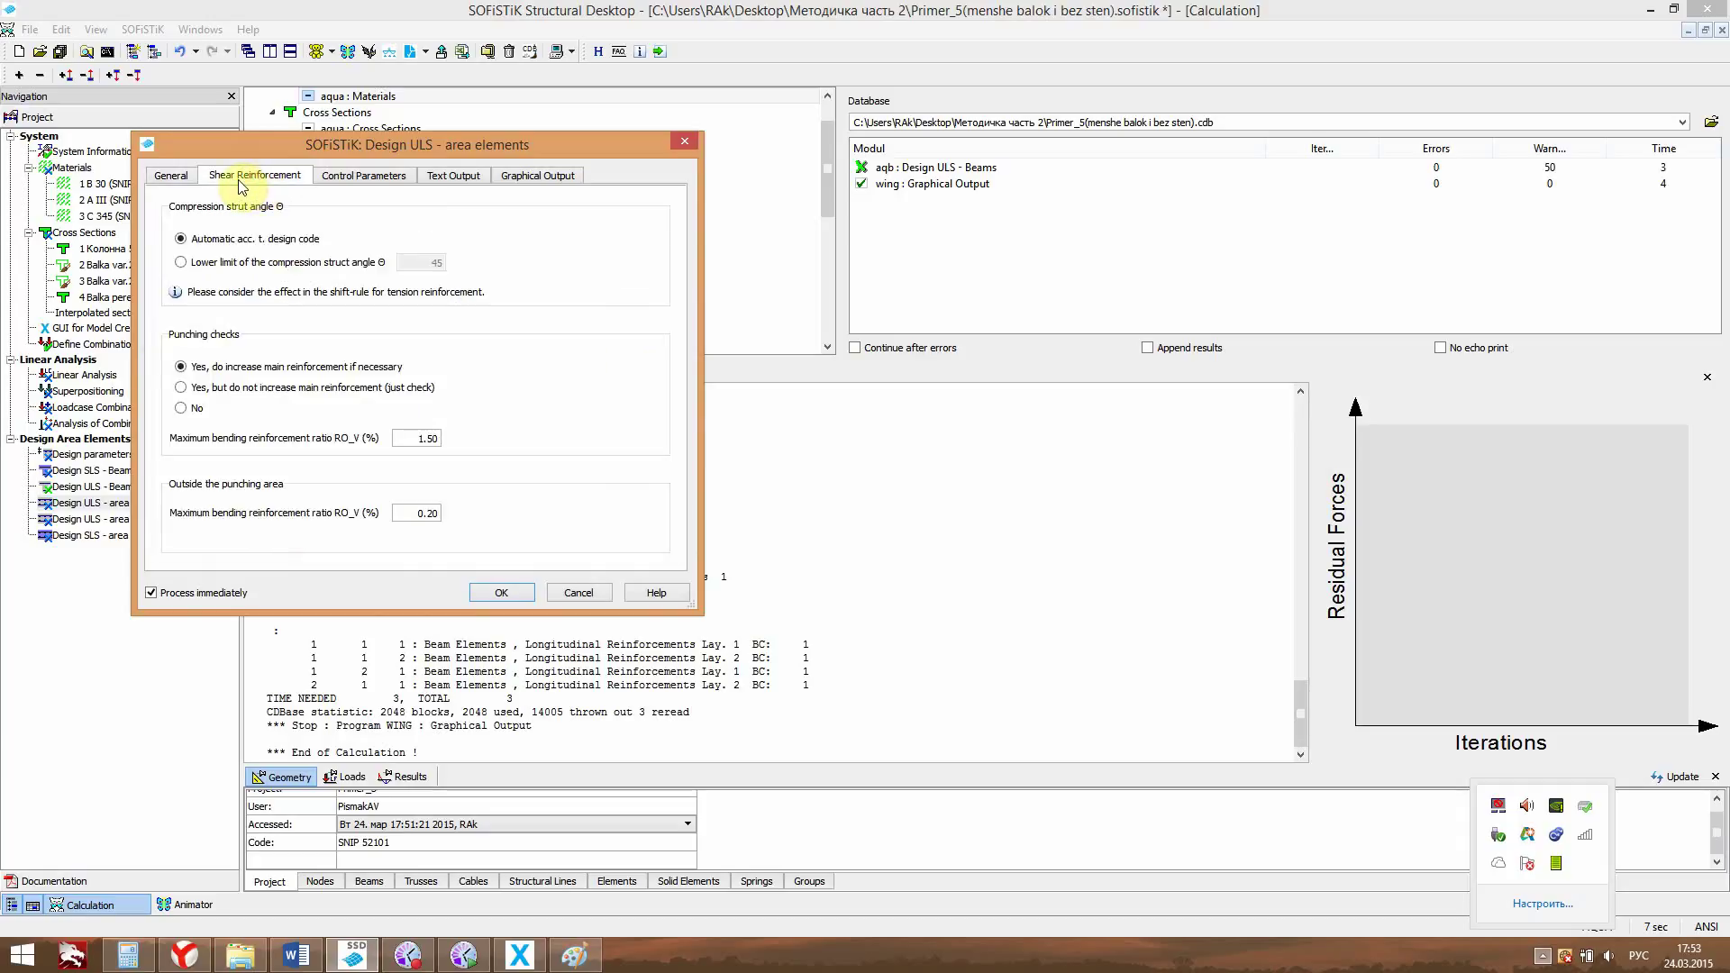
left_click(169, 175)
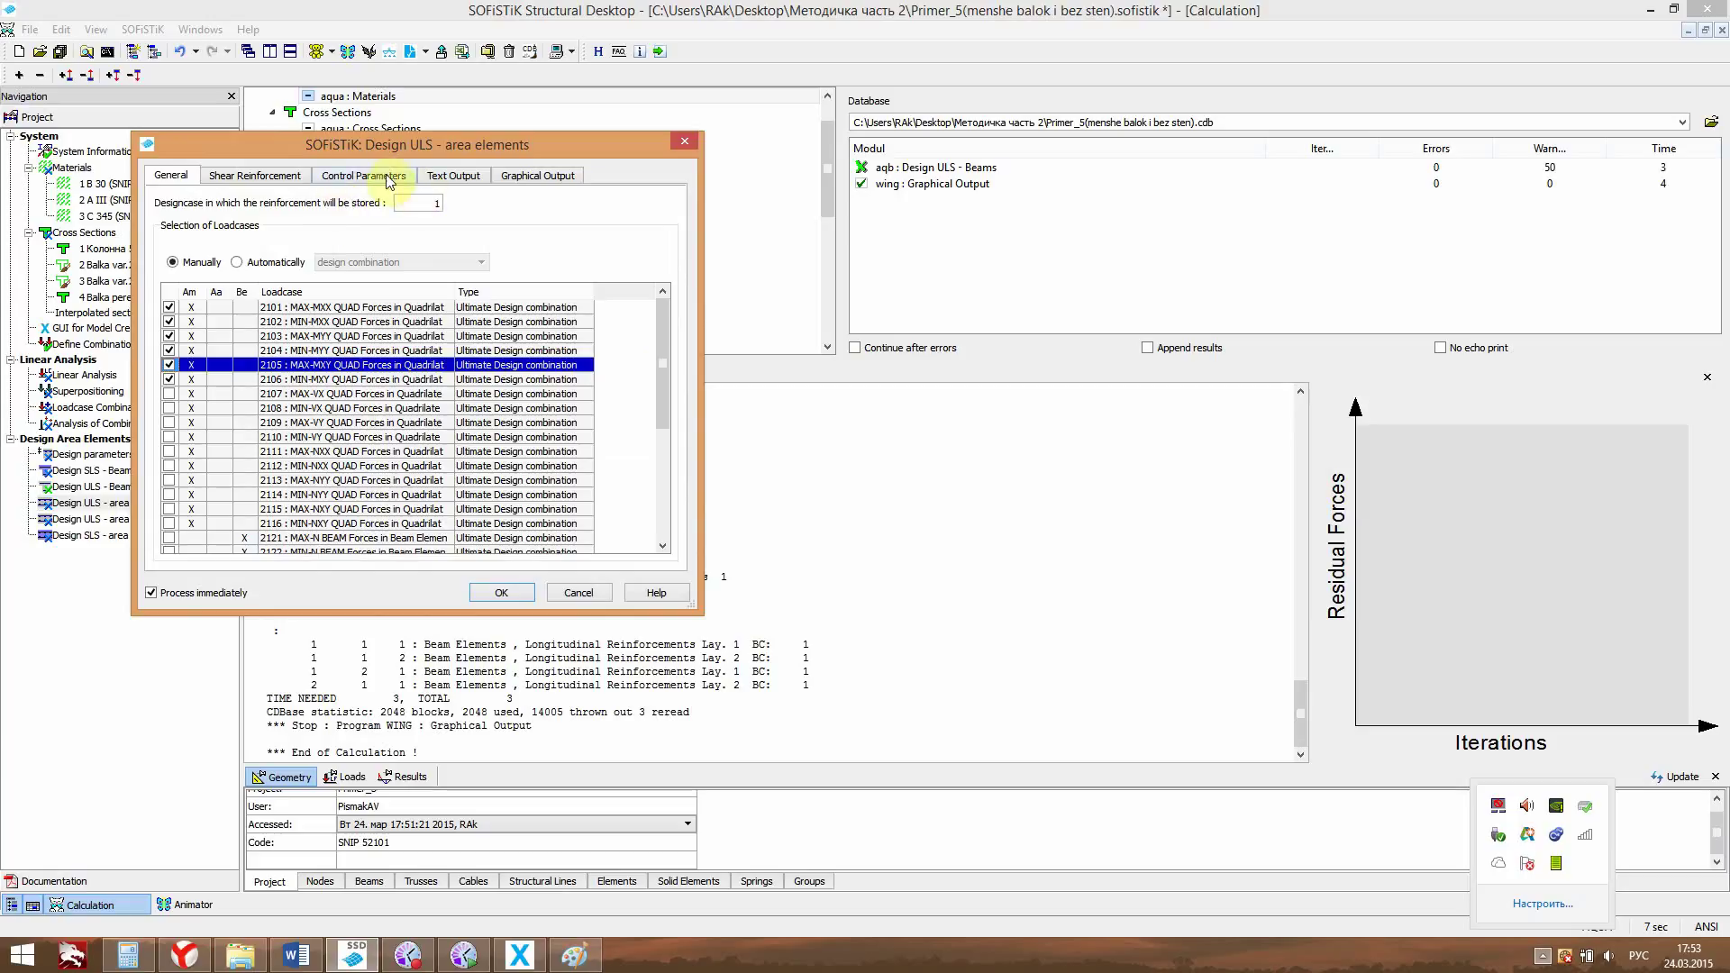
left_click(364, 175)
left_click(250, 173)
left_click(334, 175)
left_click(270, 175)
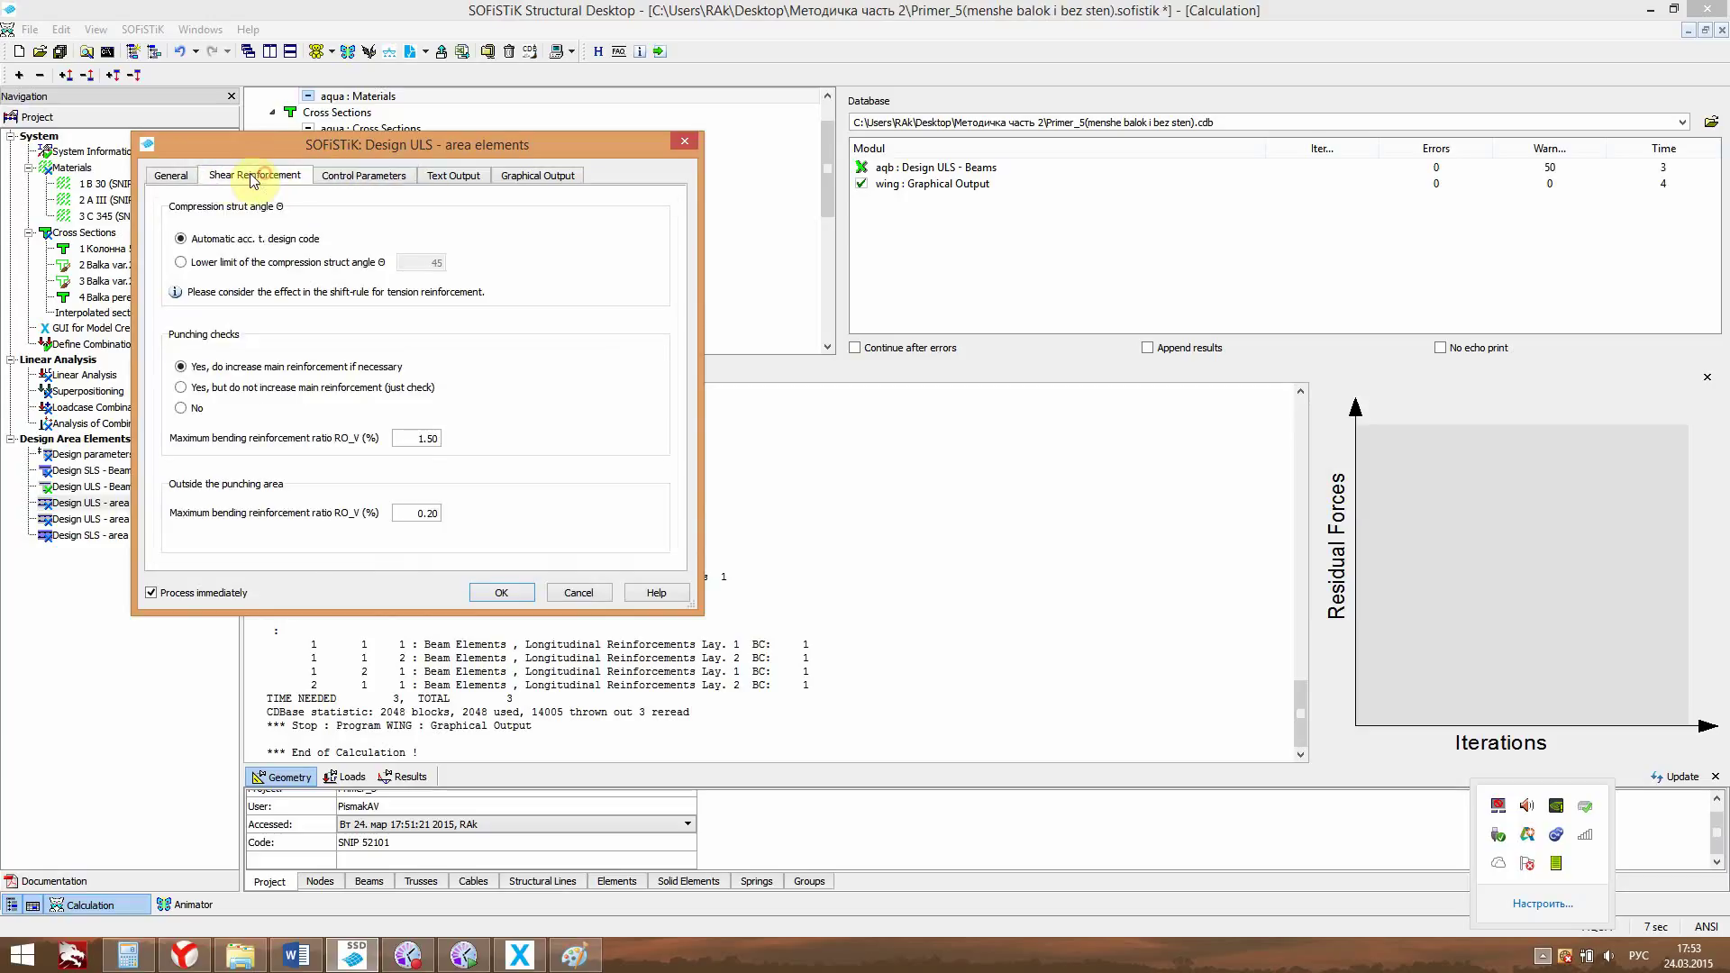
left_click(183, 177)
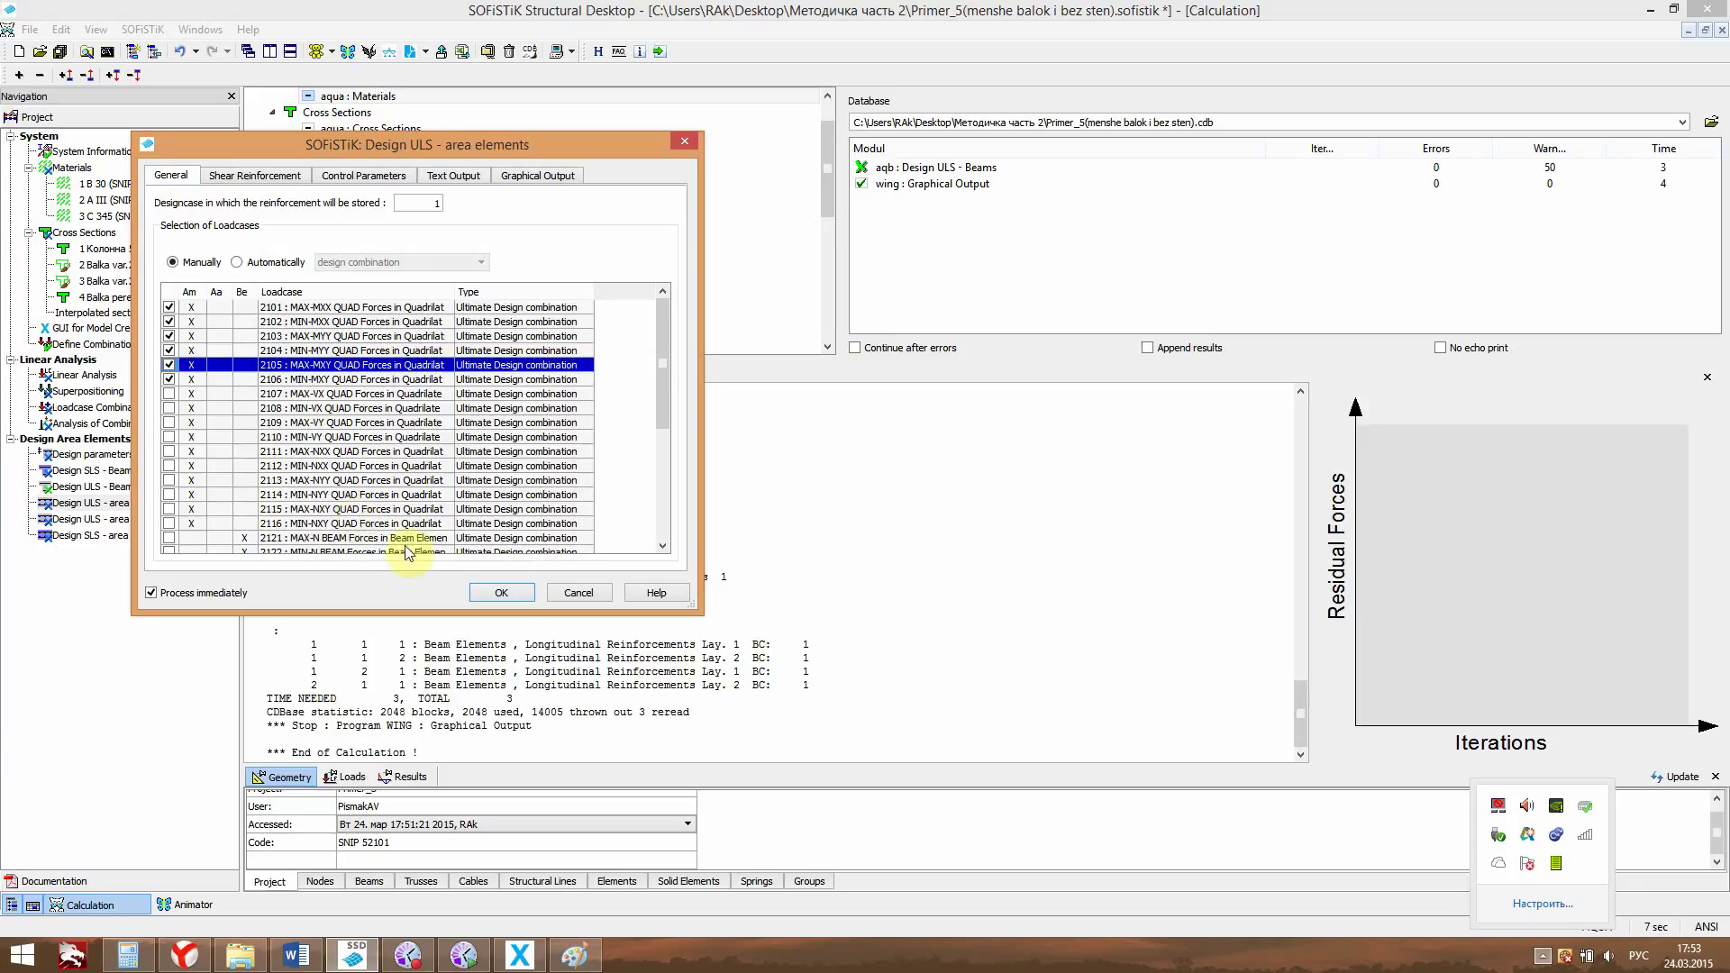
left_click(510, 591)
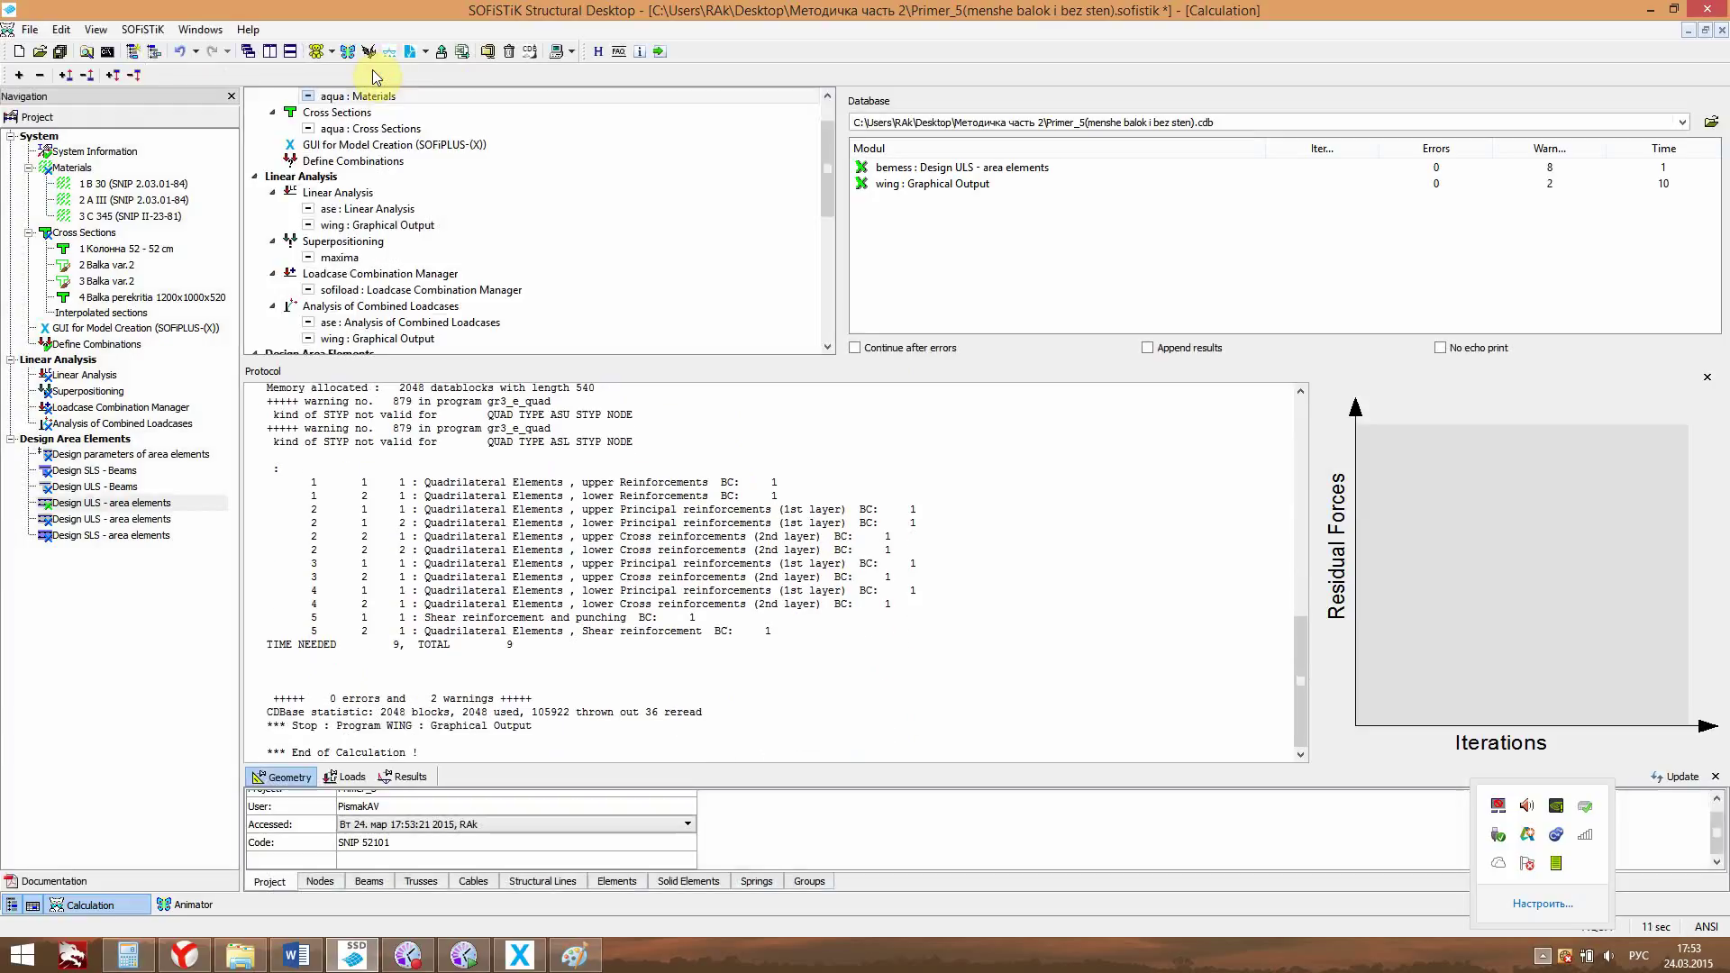
Open the model in WinGraf, hide the red symbols on the slabs, and expand the reinforcement results for quadrilateral elements.
left_click(371, 60)
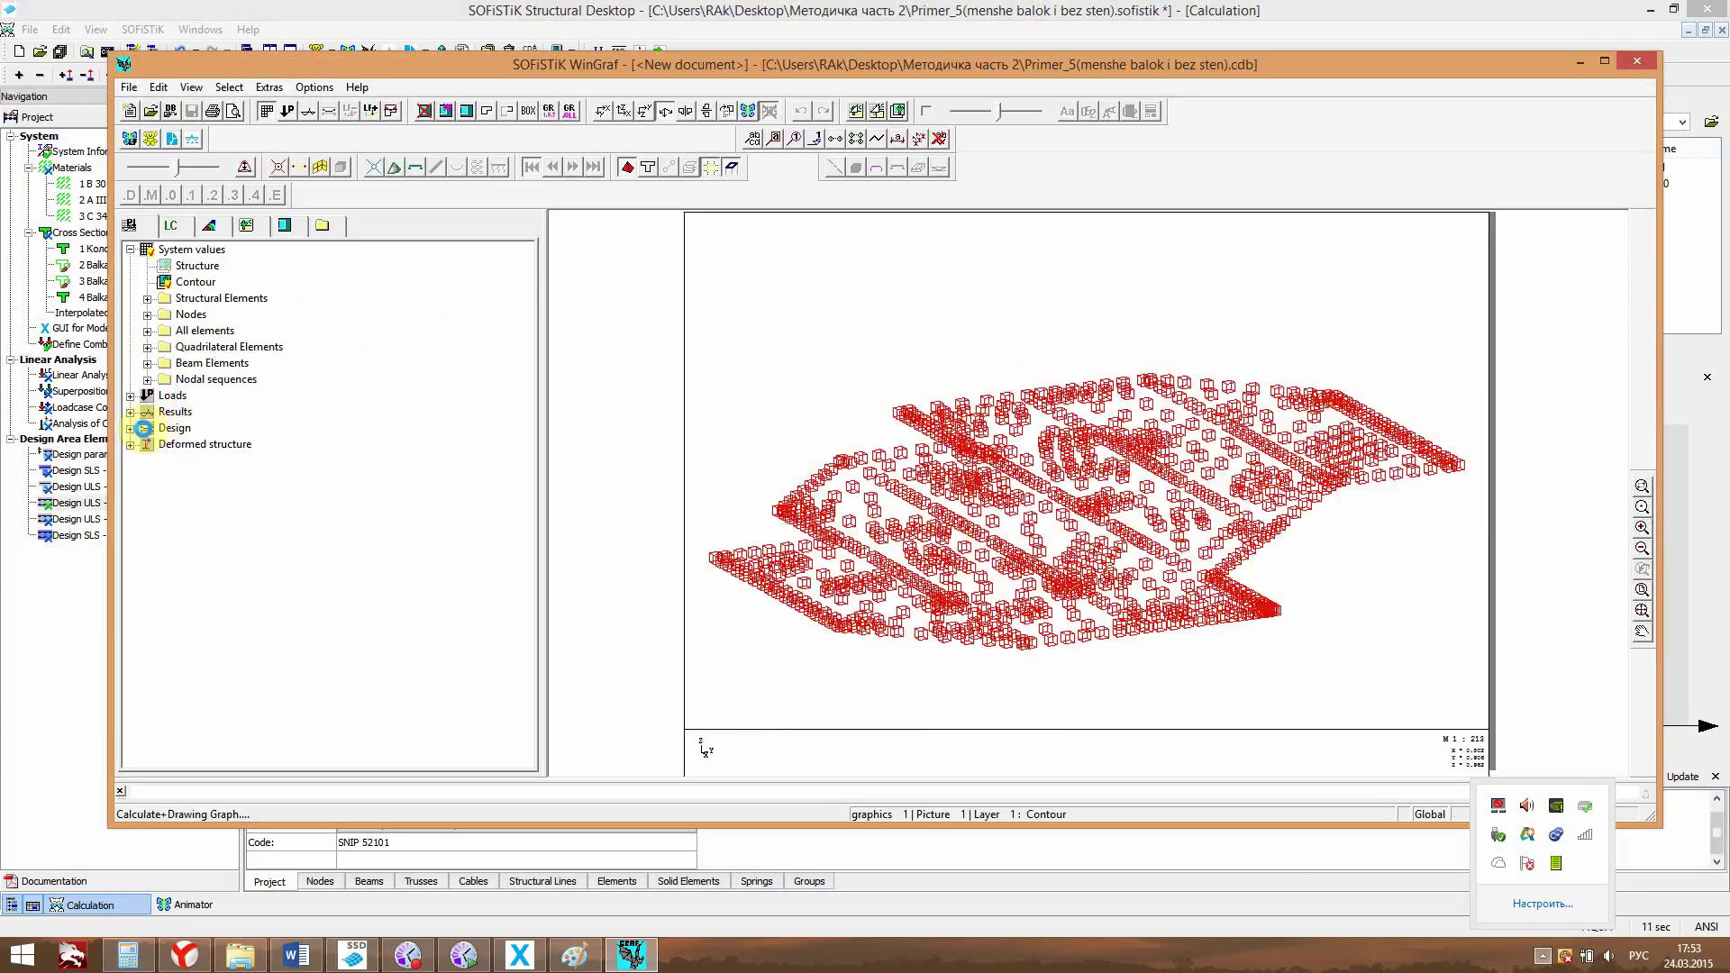
left_click(131, 428)
left_click(625, 167)
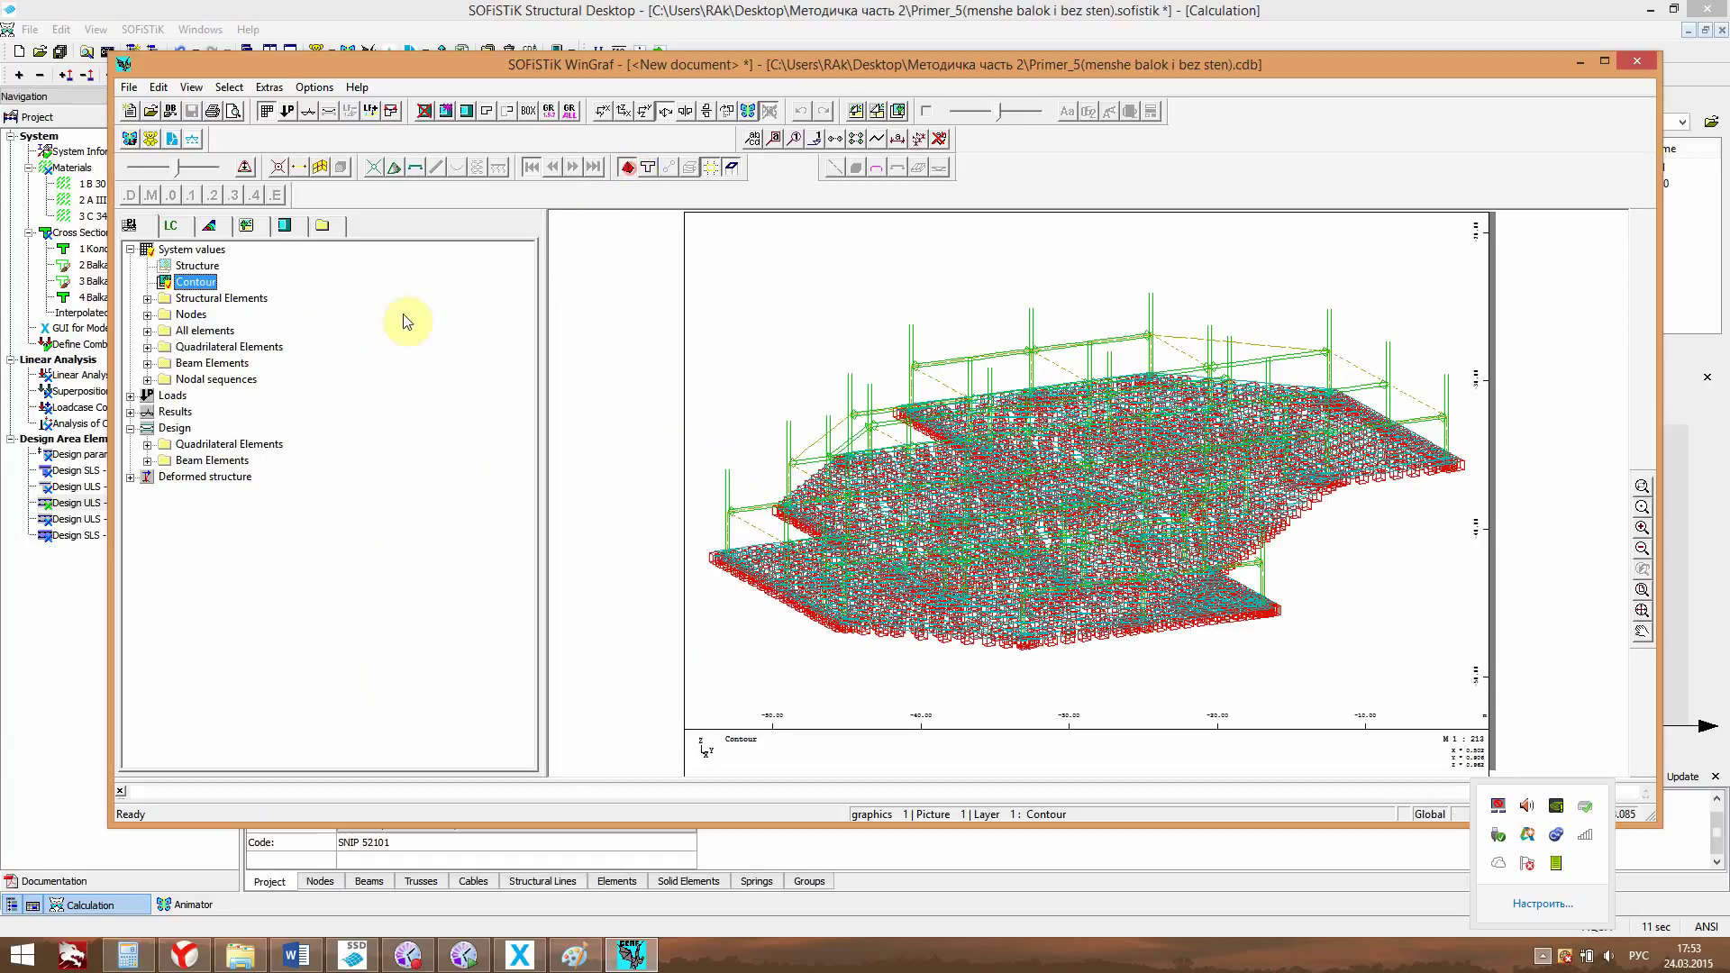
left_click(148, 461)
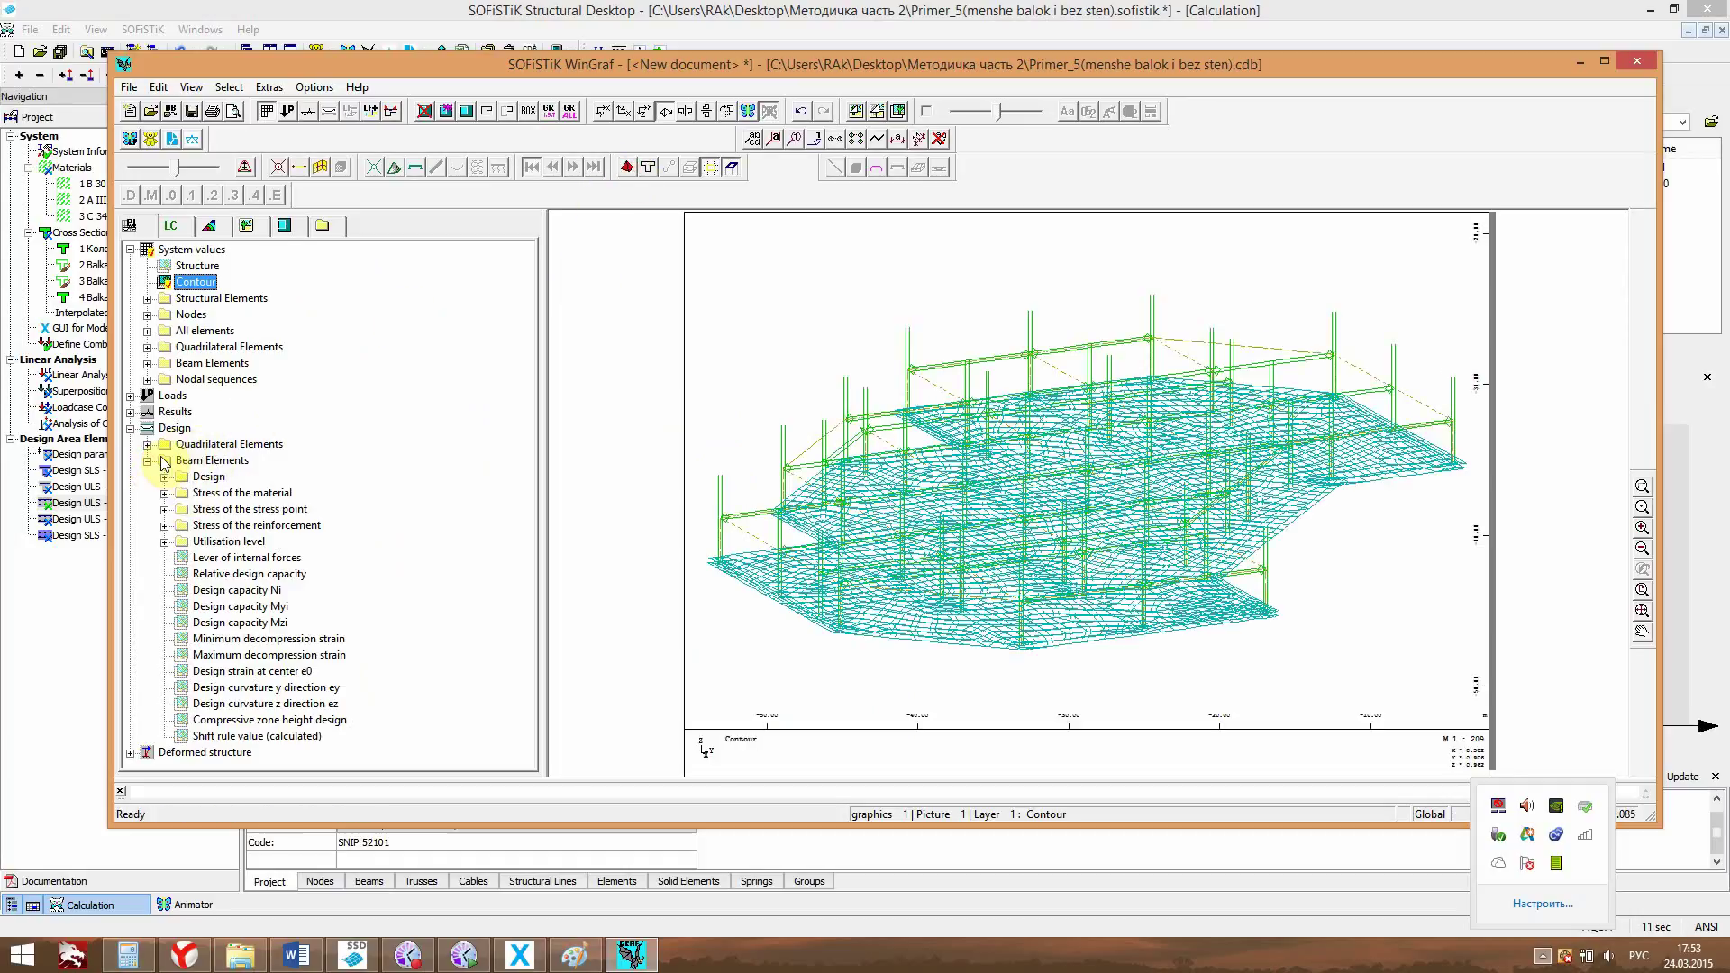
left_click(148, 460)
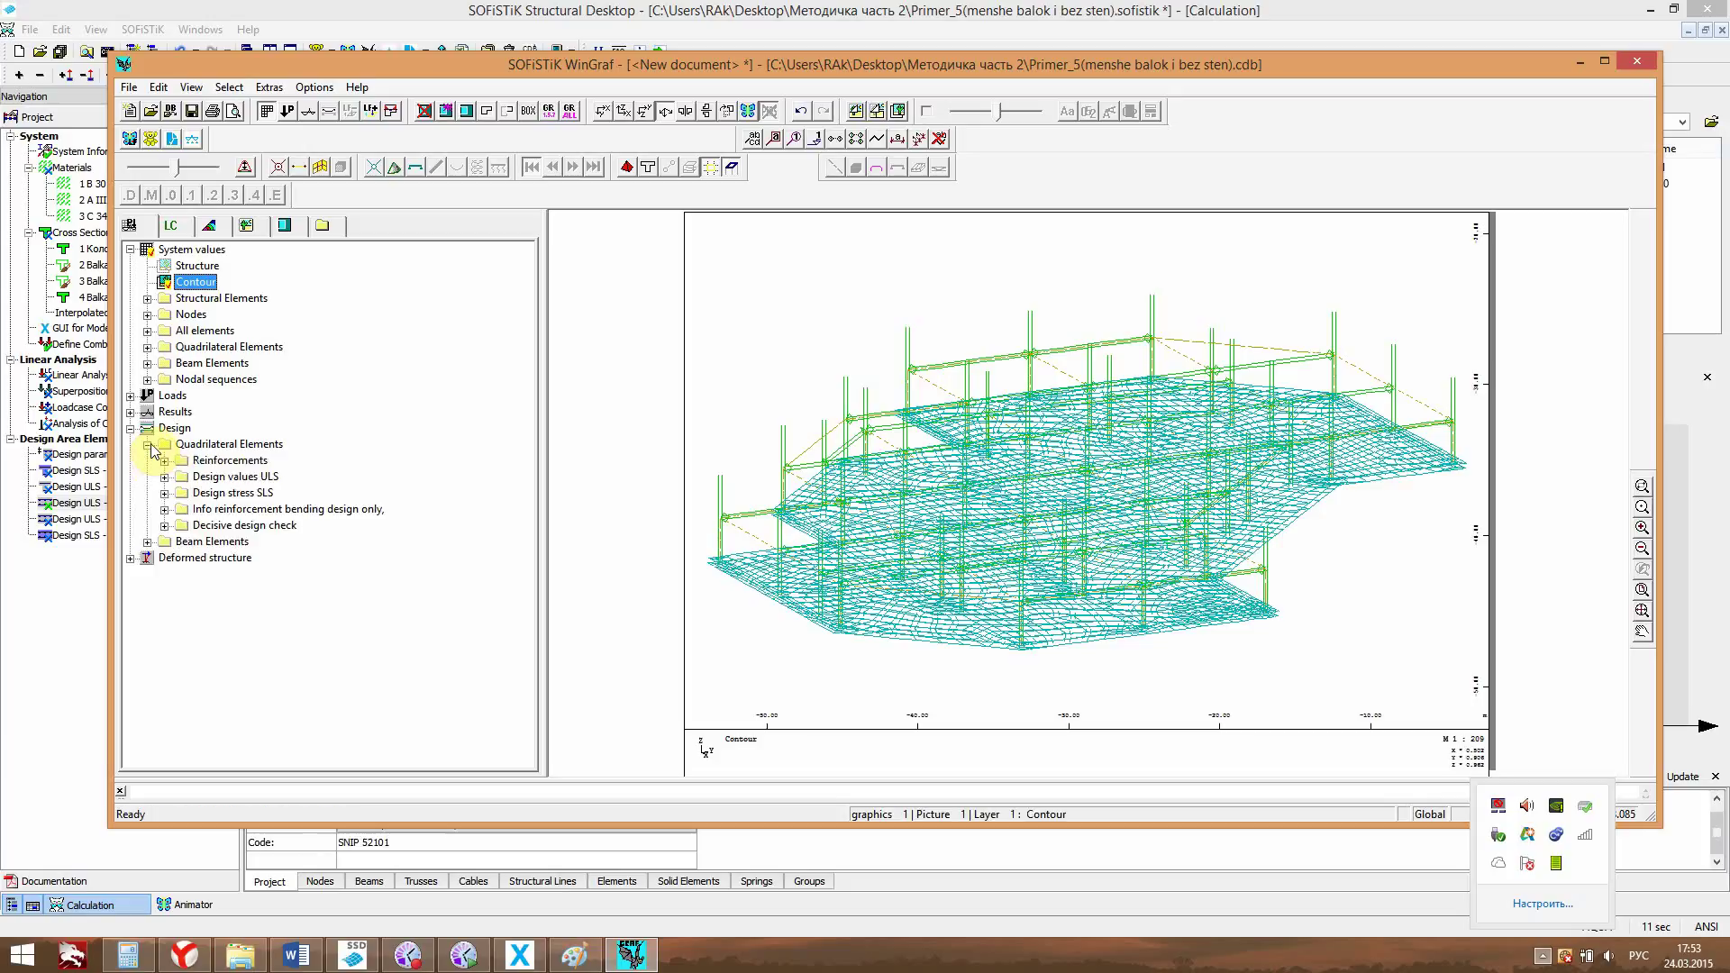
left_click(164, 461)
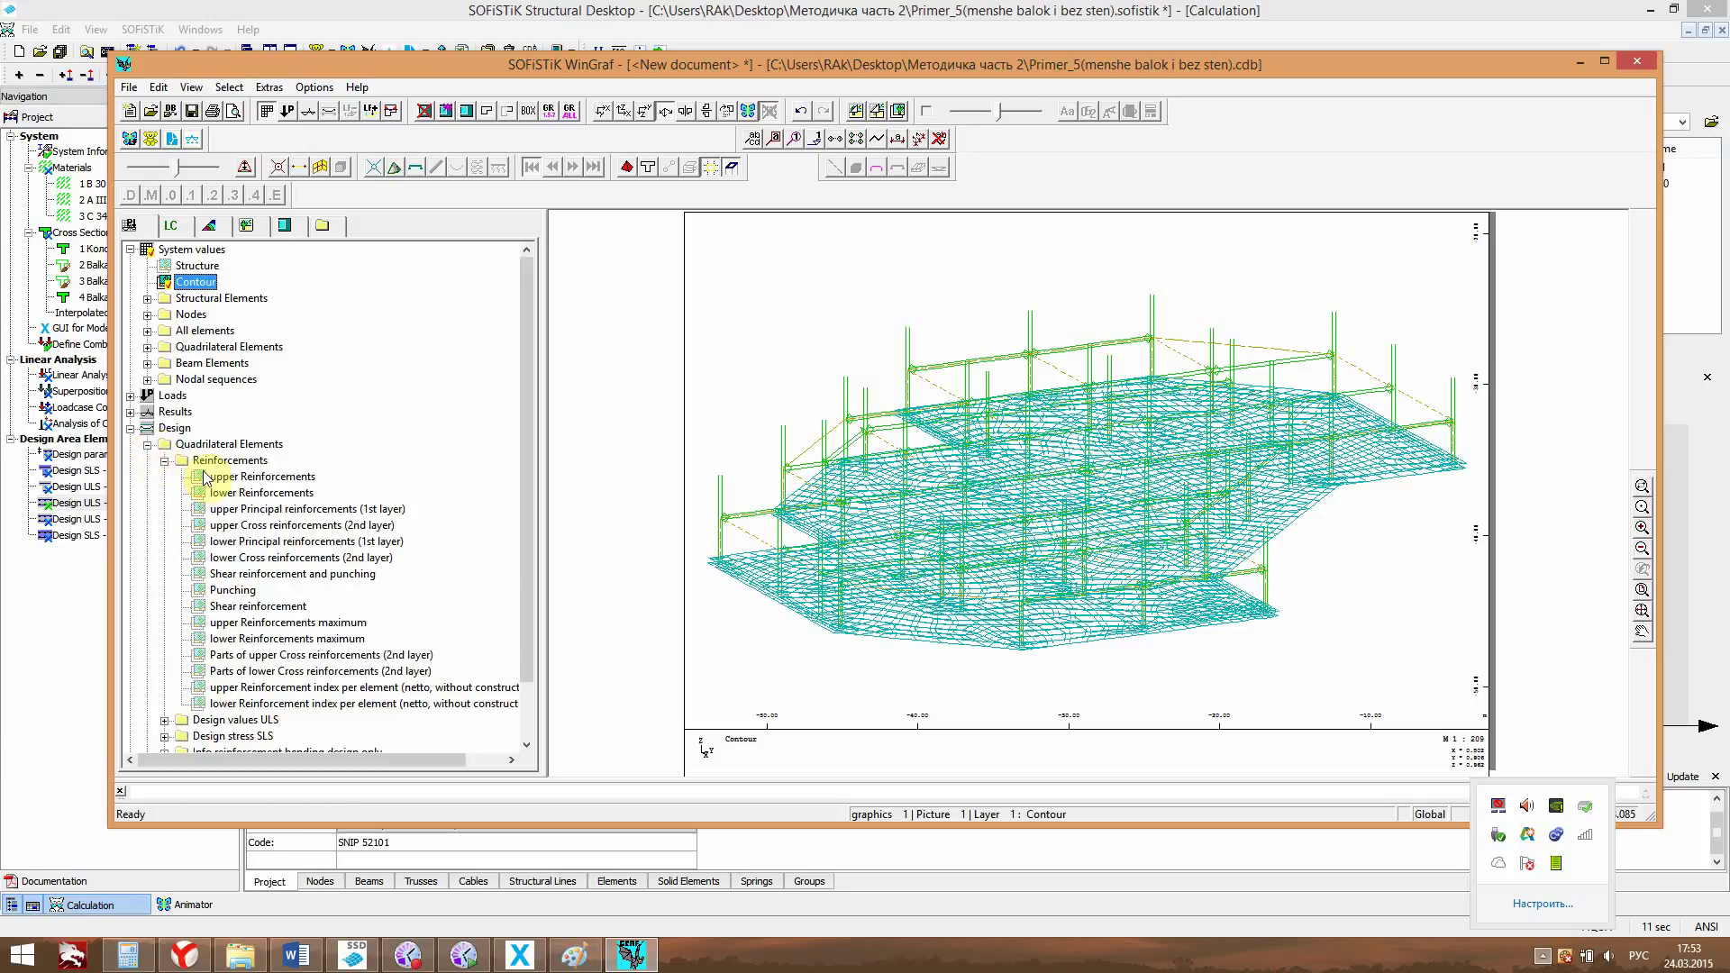
Plot the upper Reinforcements of the quadrilateral elements and enlarge the display scale of the result values.
scroll(522, 386, "down", 1)
left_click(273, 442)
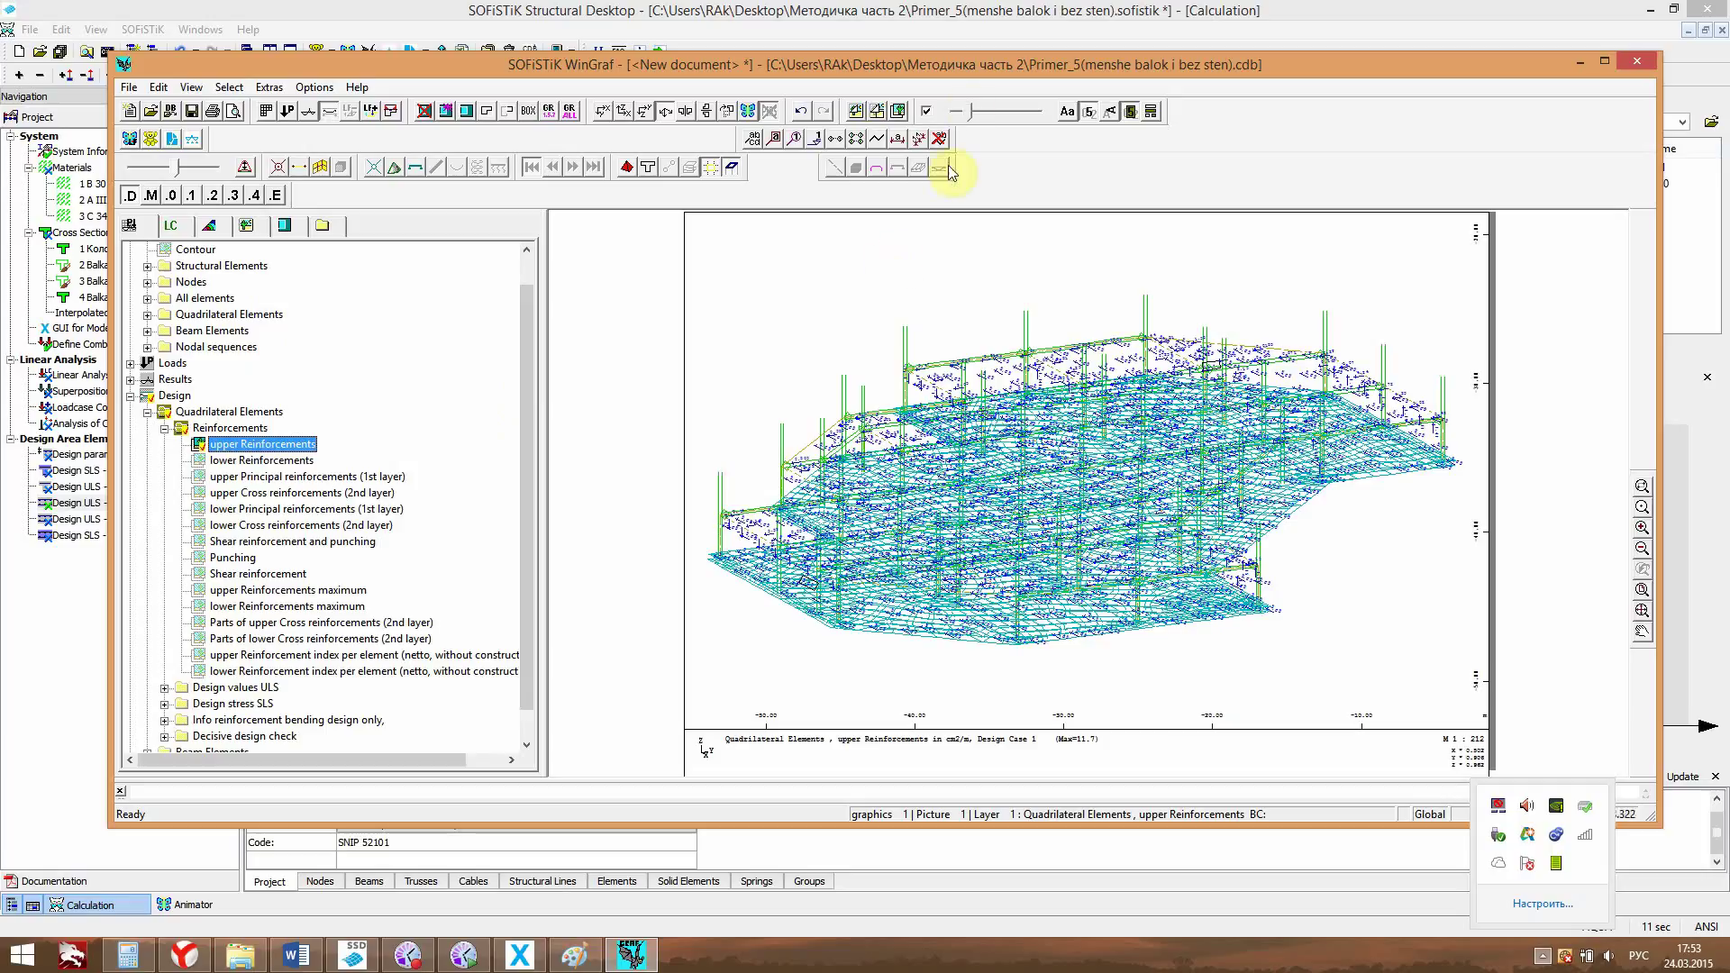
left_click_drag(976, 110, 1011, 116)
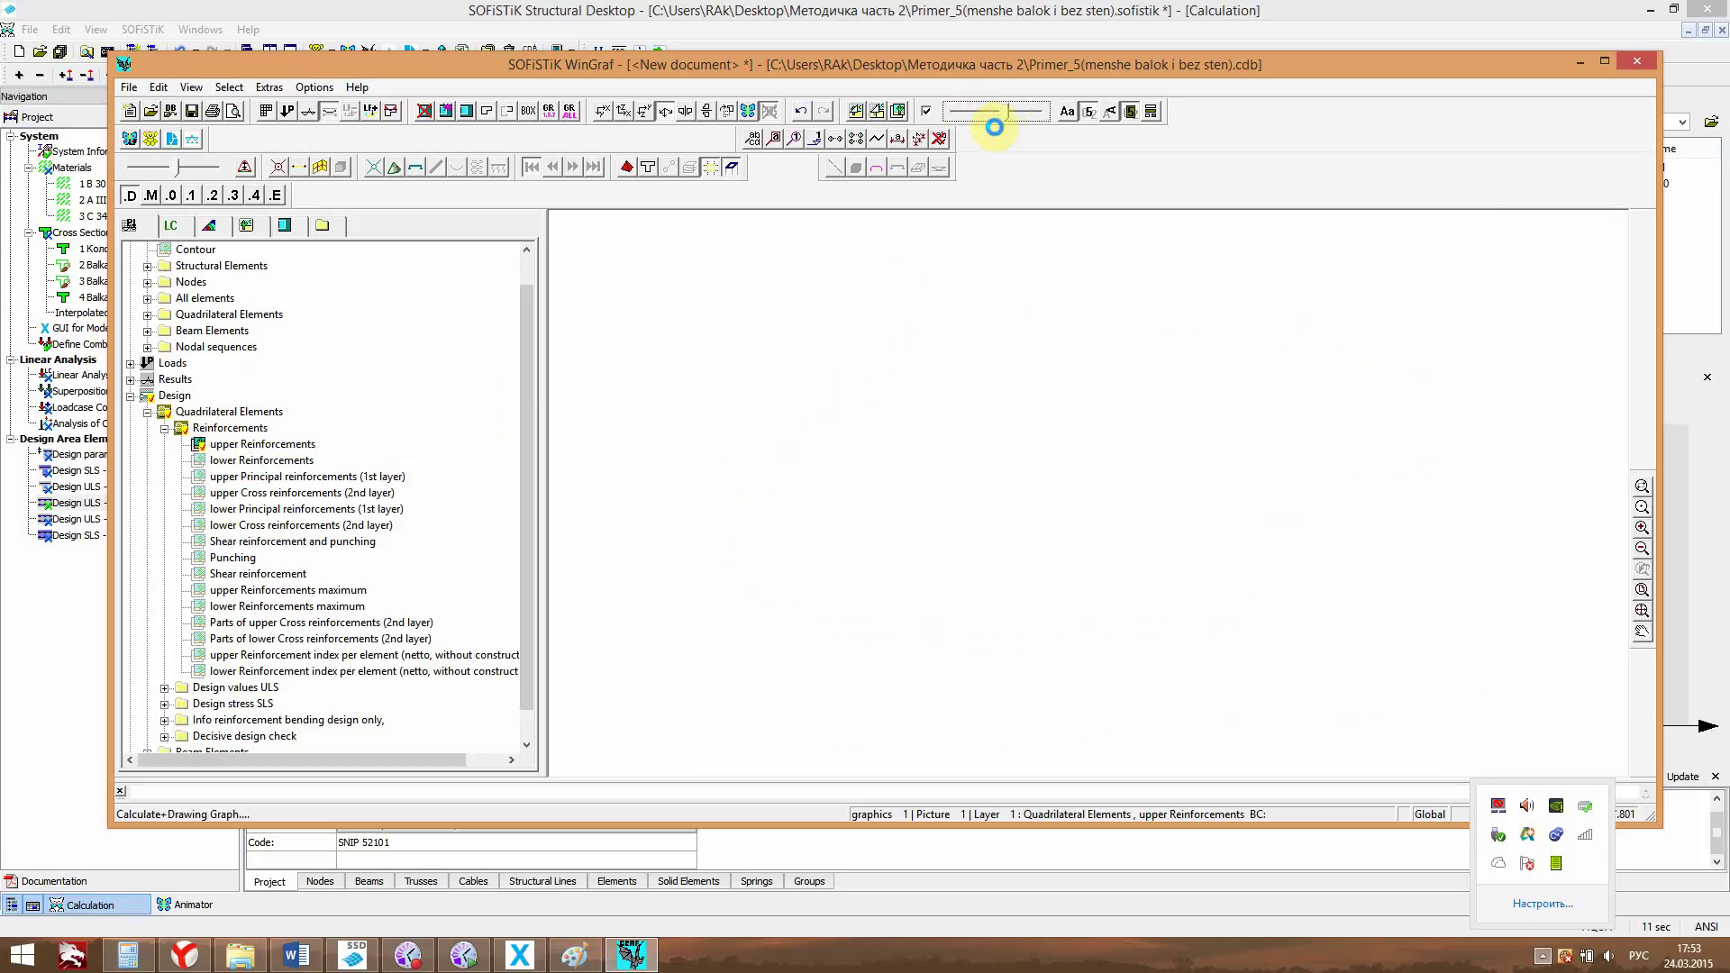
Compare the lower and upper Reinforcements plots of the slabs, finishing on lower Reinforcements.
left_click(287, 462)
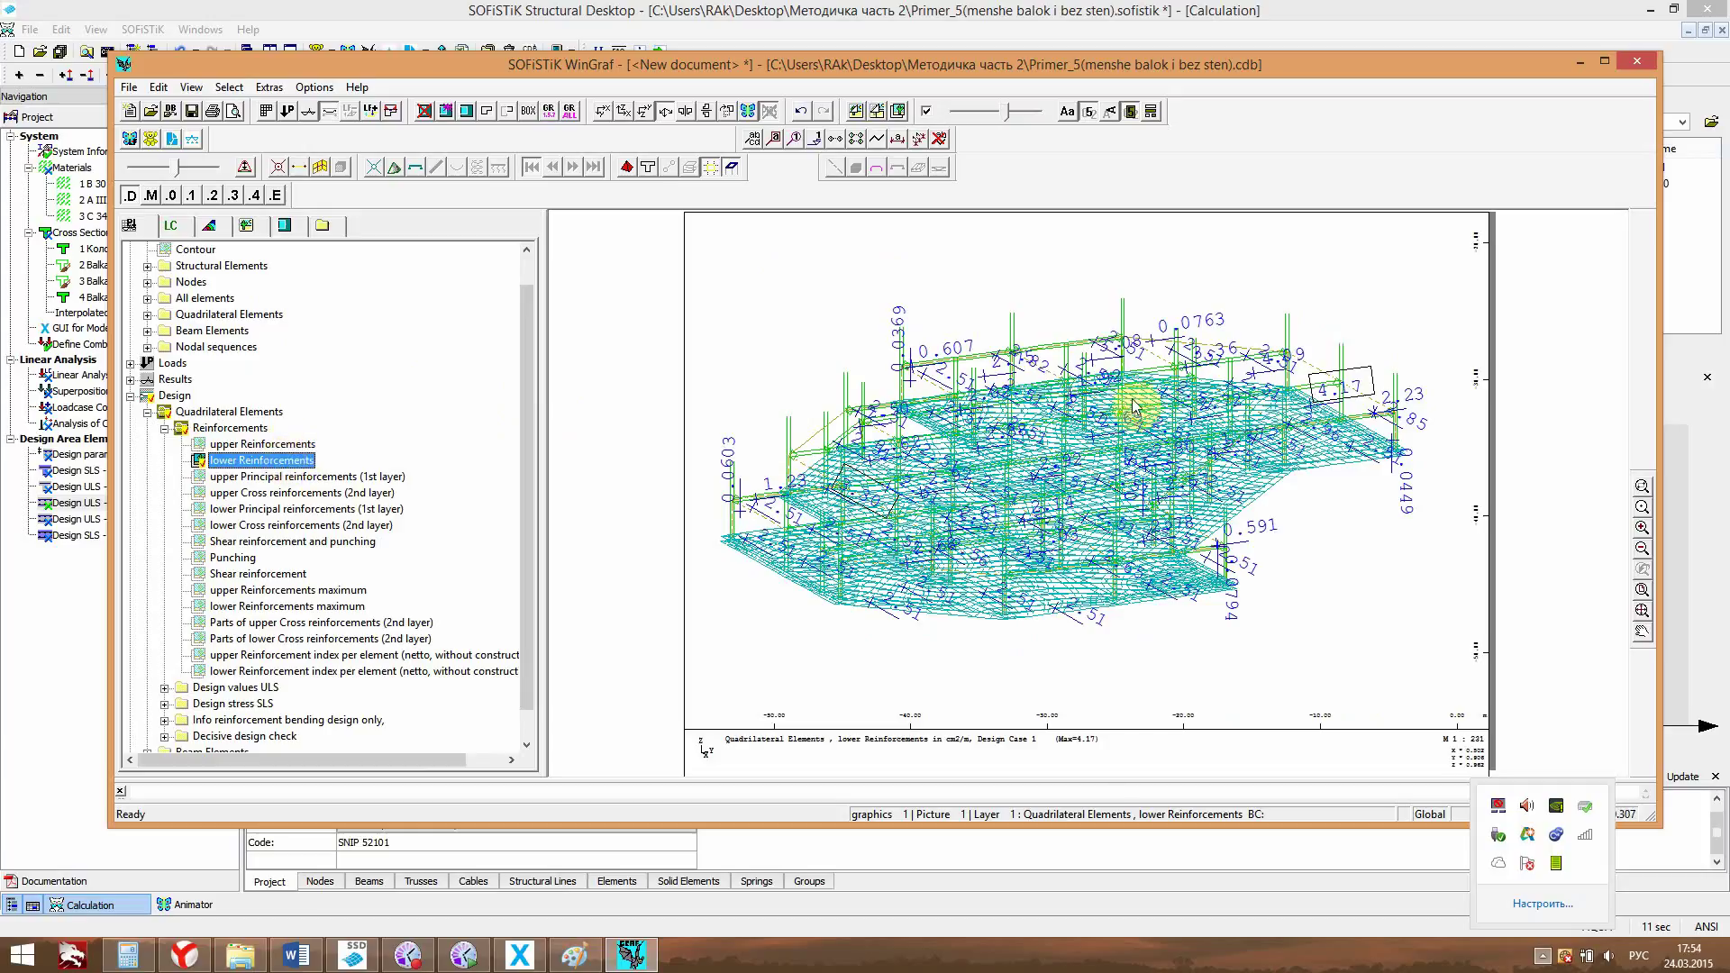
left_click(223, 446)
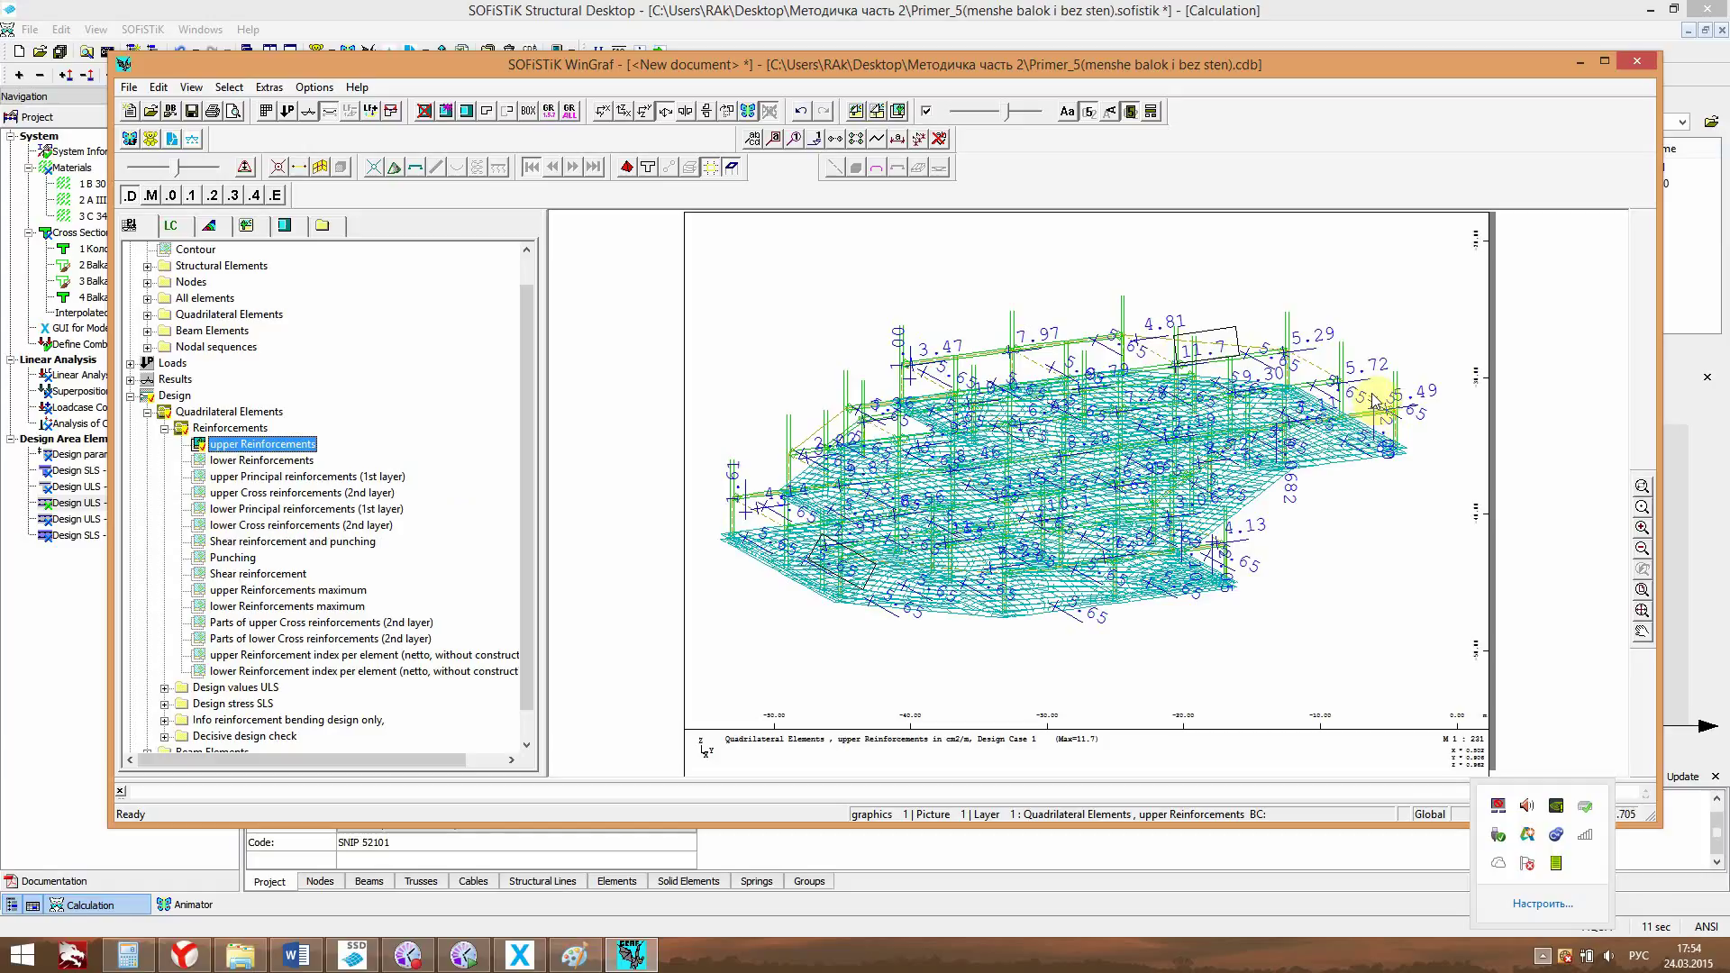
left_click(251, 464)
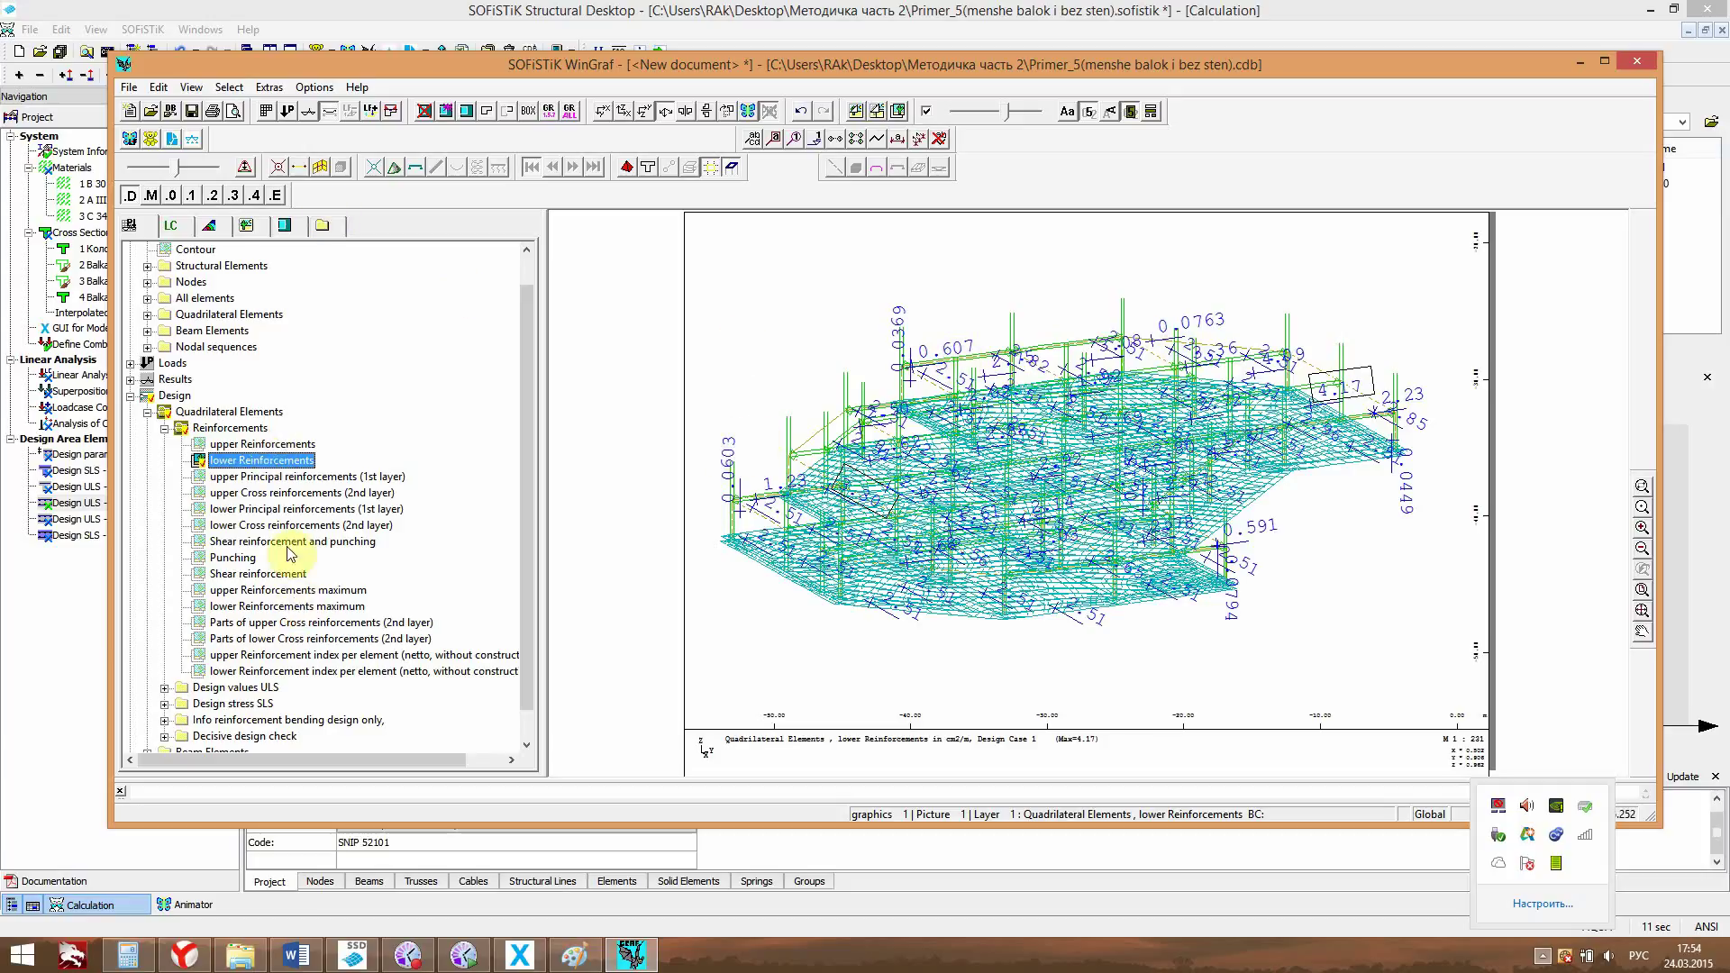
left_click(407, 956)
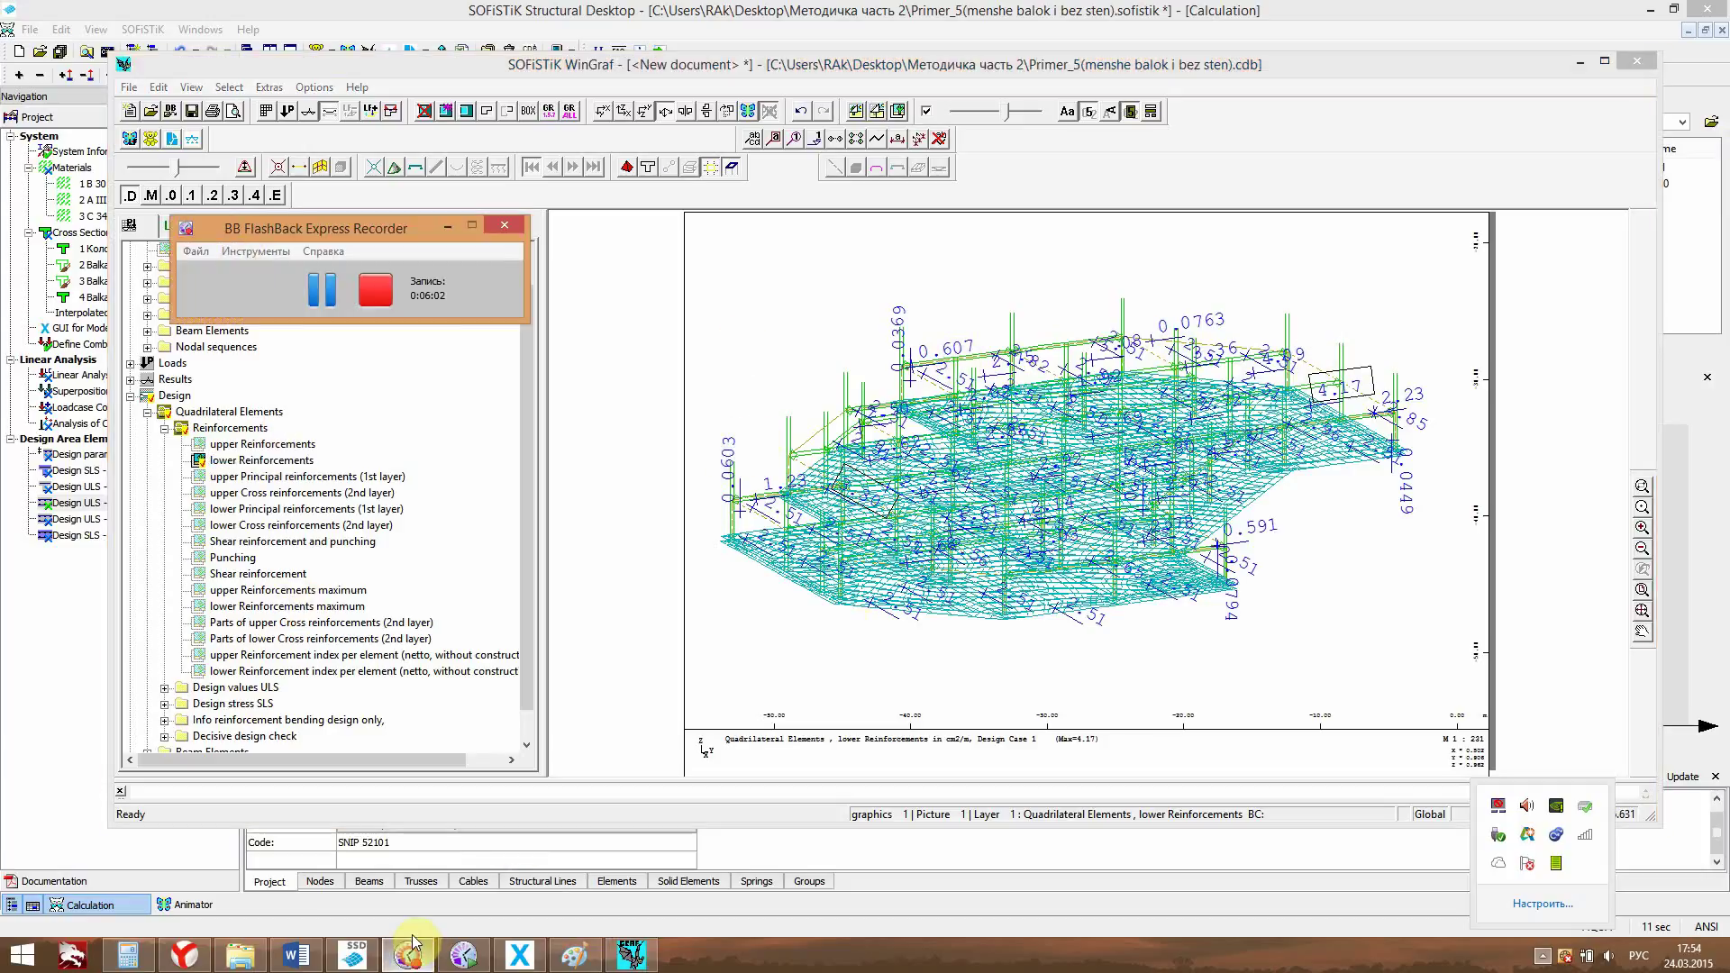